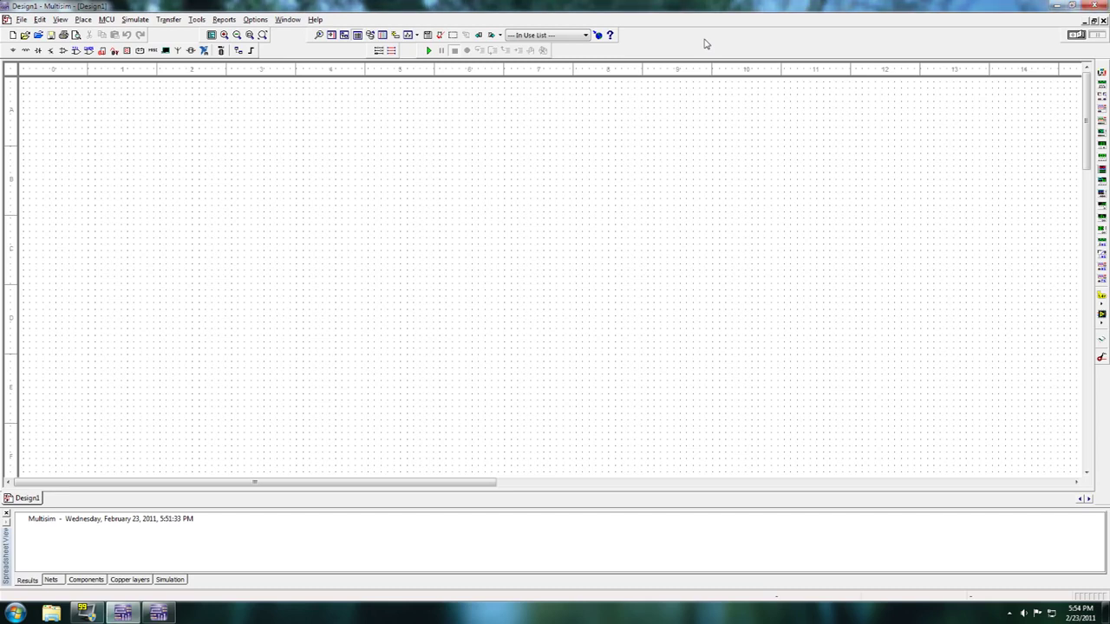
Step: Build a 555 timer circuit with the 555 Timer Wizard in astable operation at 12 V, 1 kHz and 60% duty, and place it on the sheet
click(197, 19)
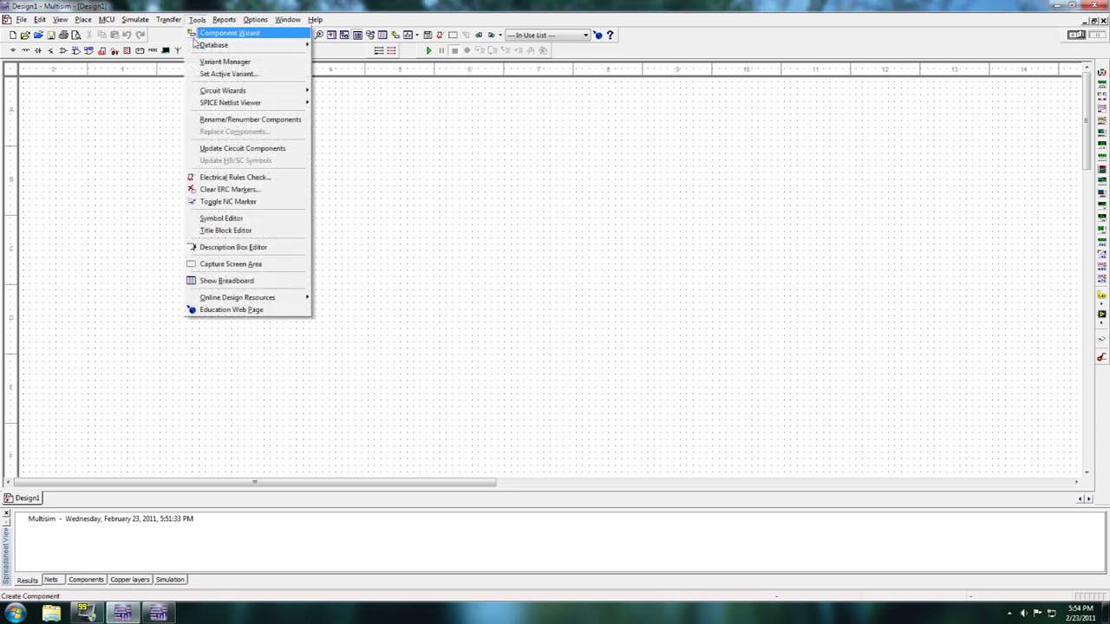
mouse_move(269, 91)
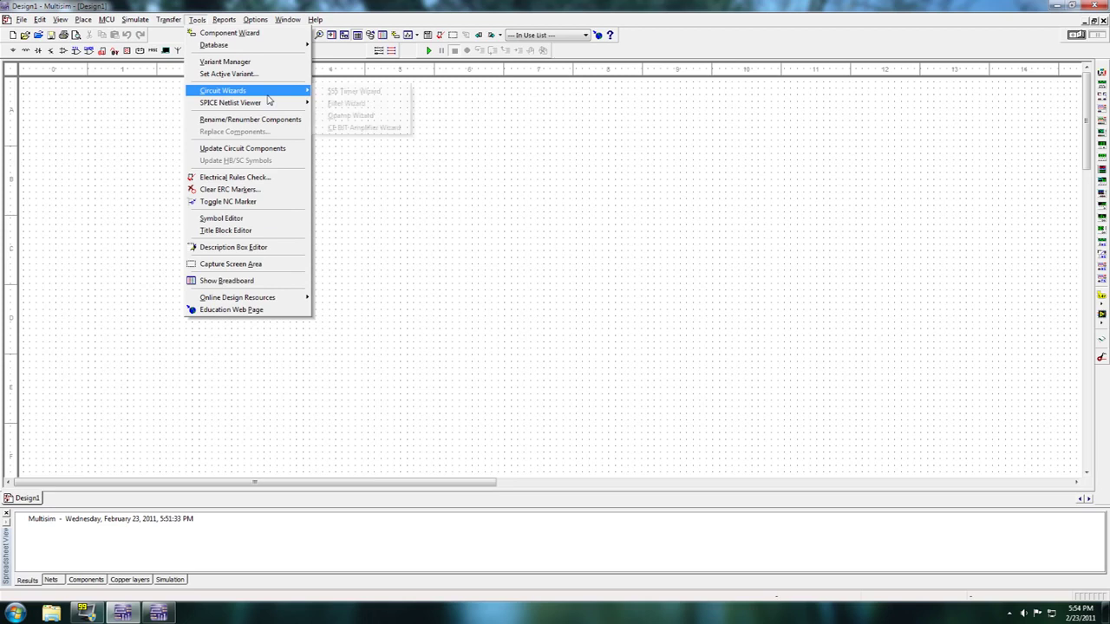
click(385, 92)
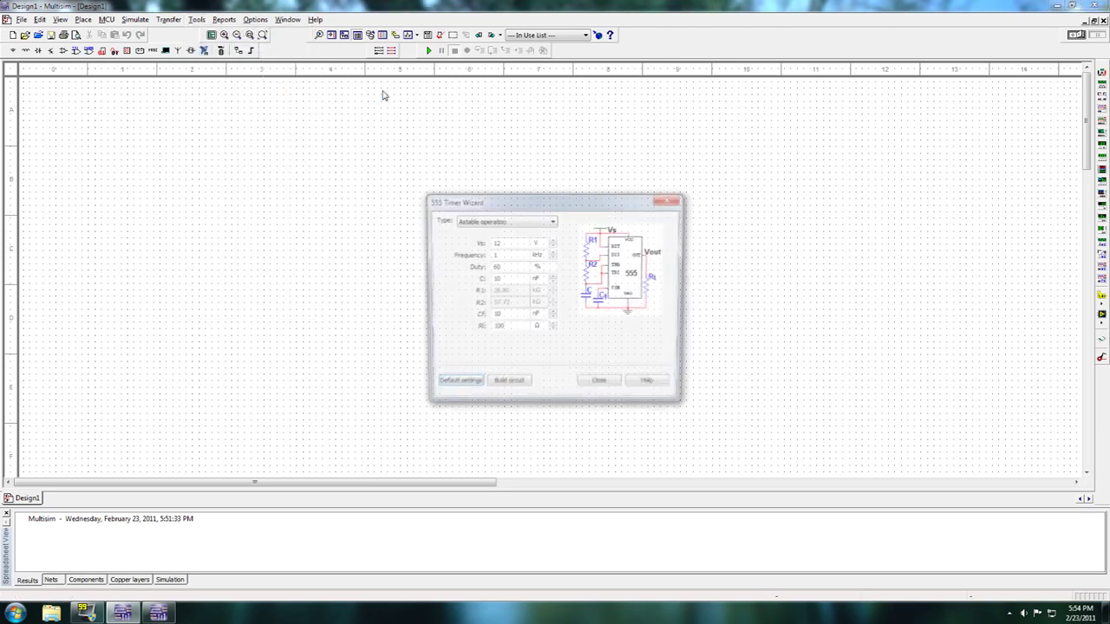
drag(605, 211, 484, 157)
click(403, 169)
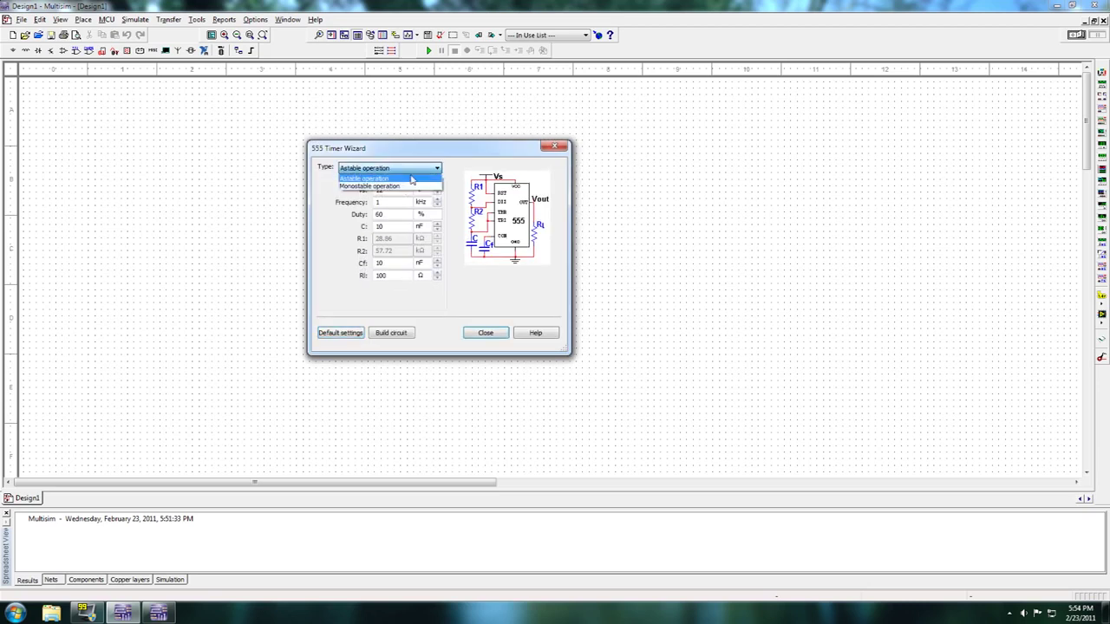
click(412, 179)
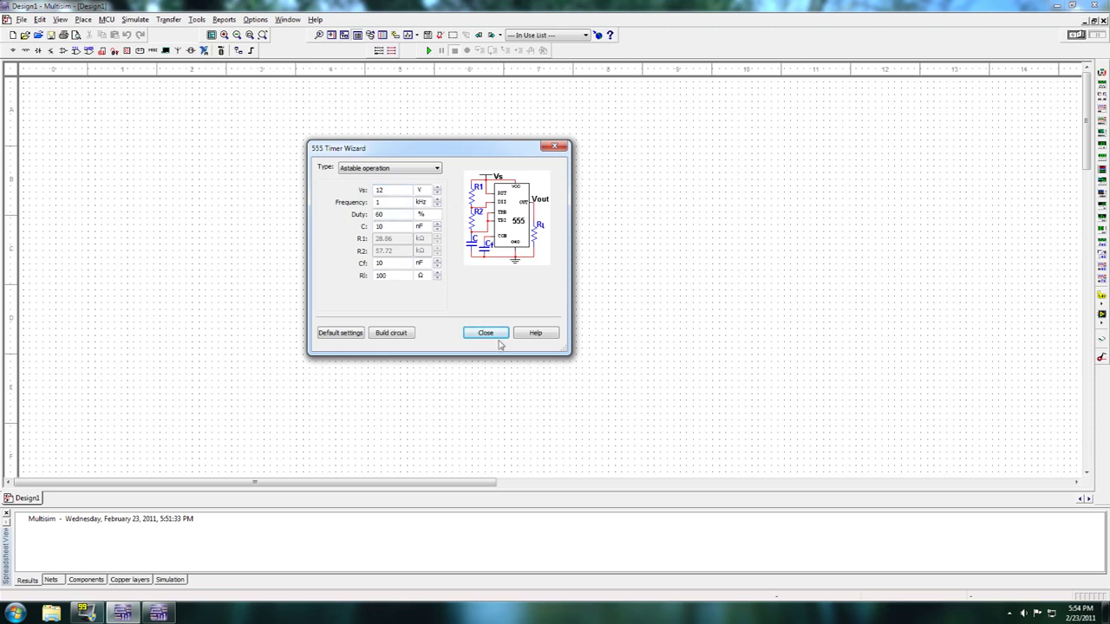
click(392, 333)
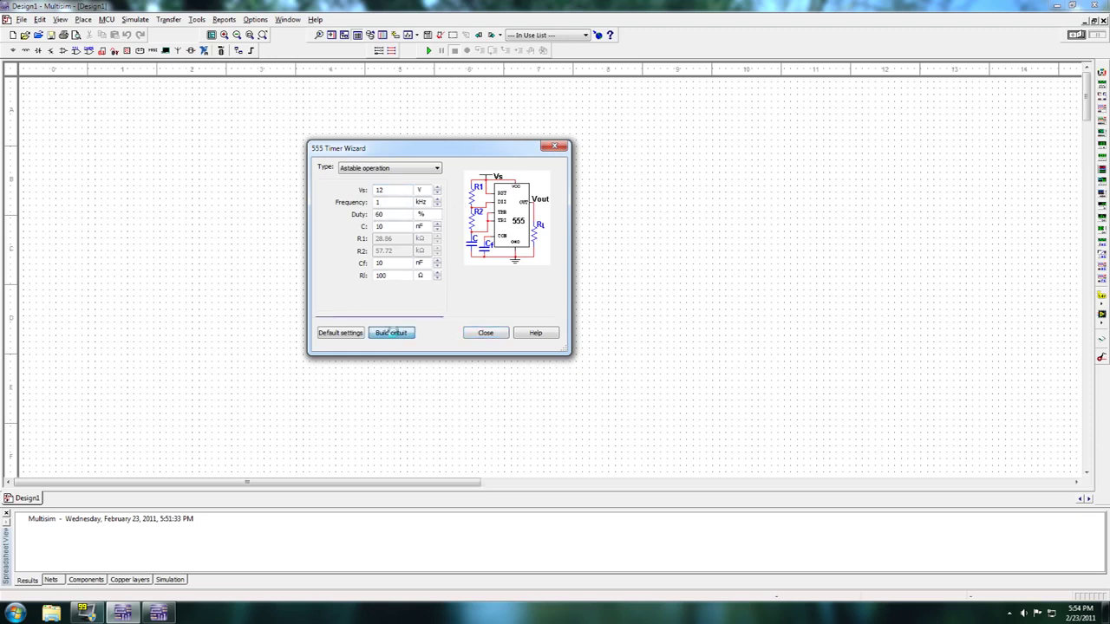
click(370, 332)
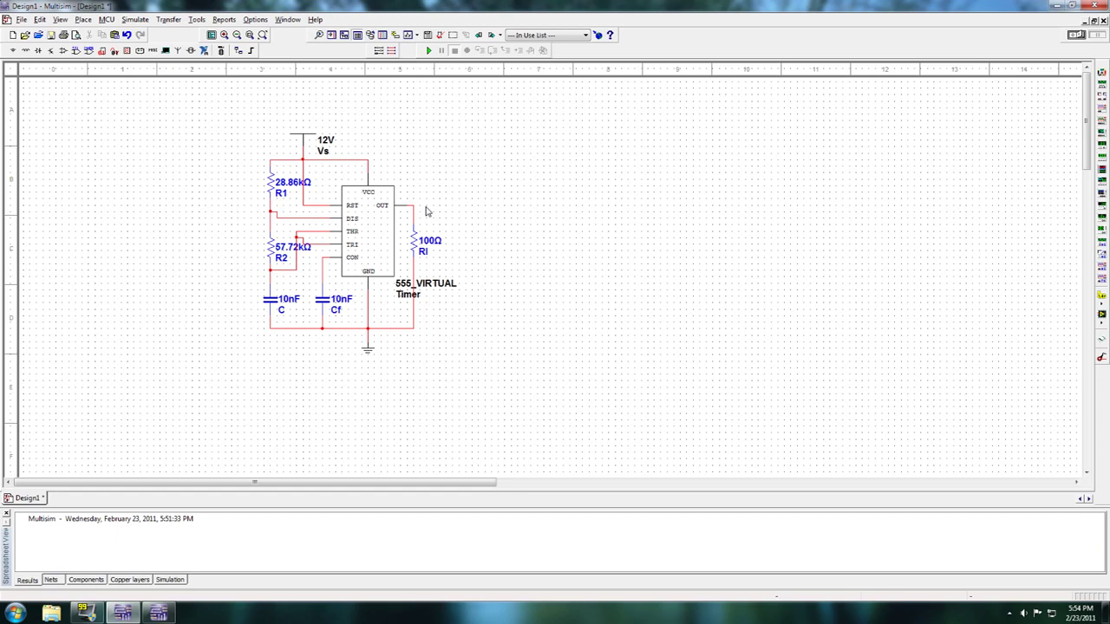
double_click(428, 211)
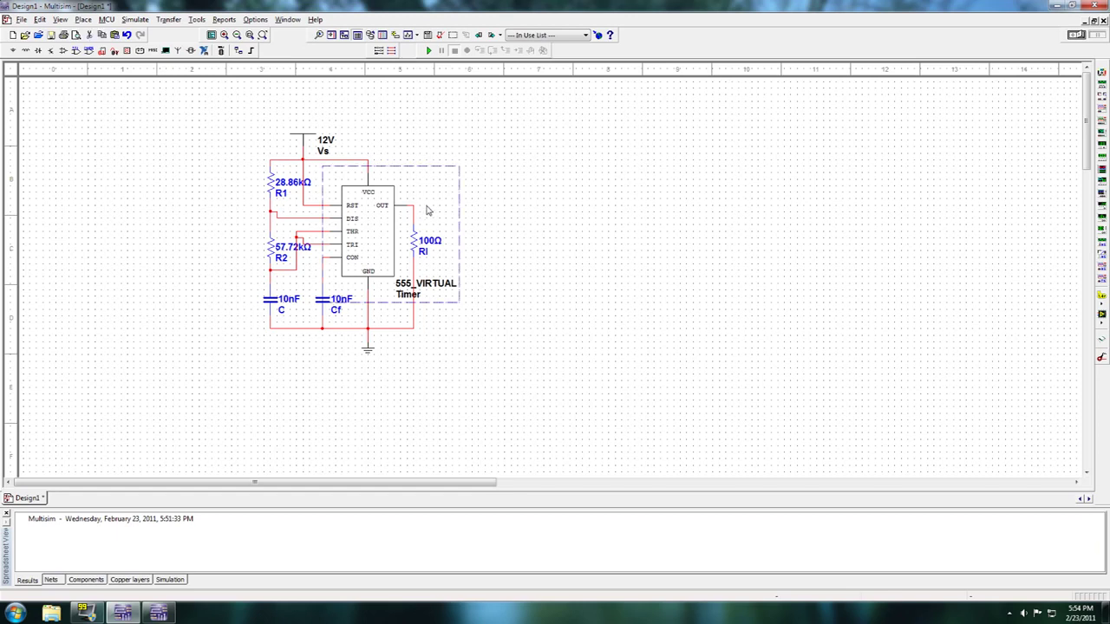
click(662, 169)
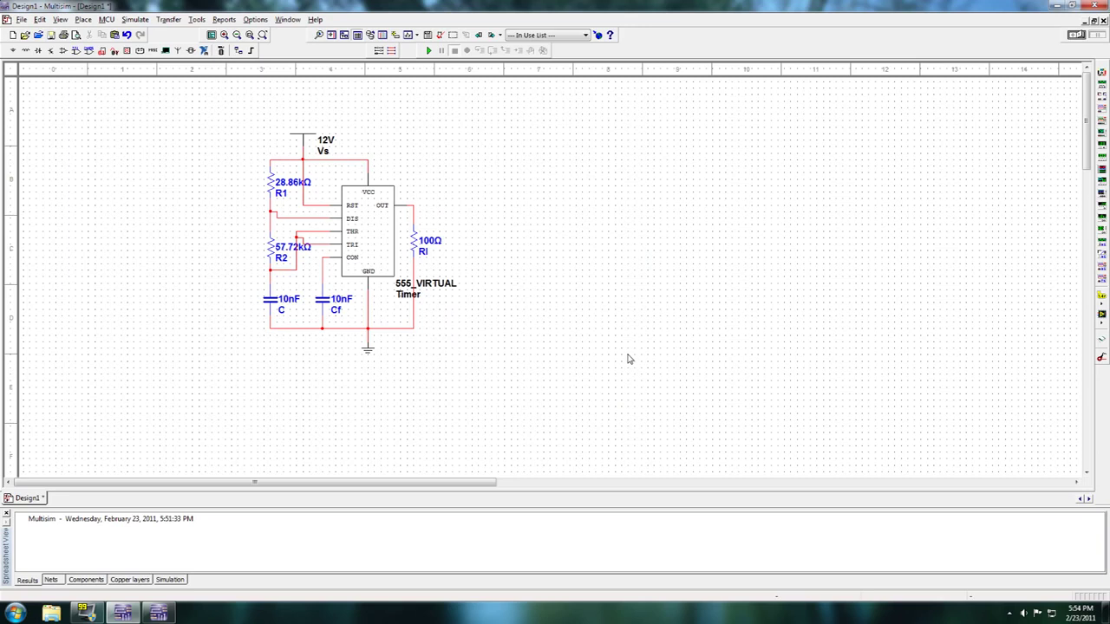
Step: Try to transfer the circuit to Ultiboard 11.0 as Design1 on the desktop, cancel the netlist import and return to Multisim
click(168, 19)
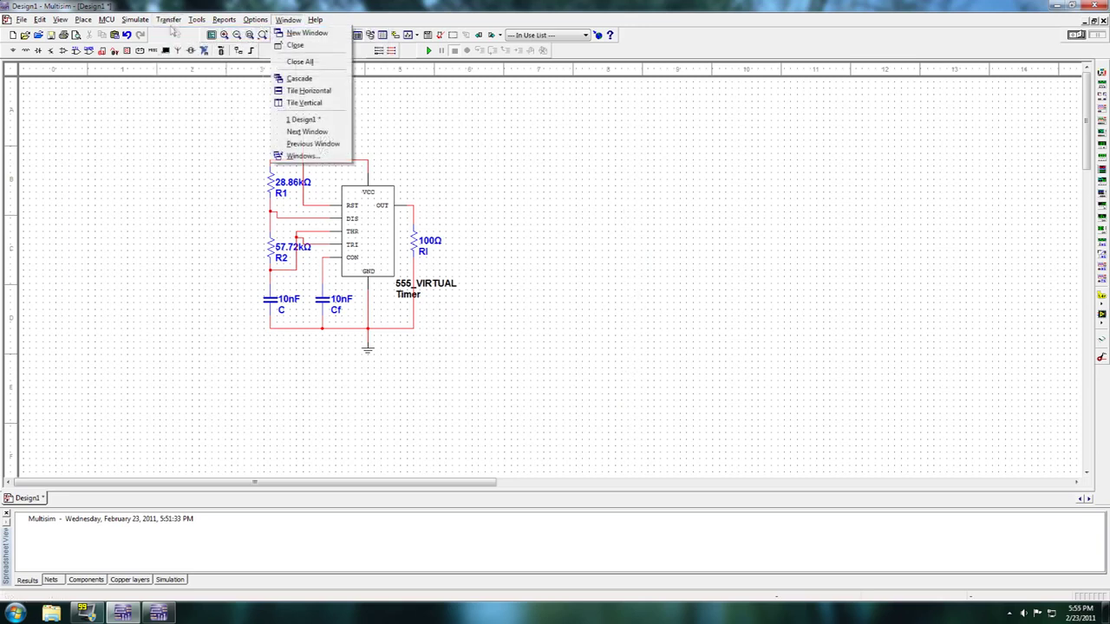
mouse_move(208, 33)
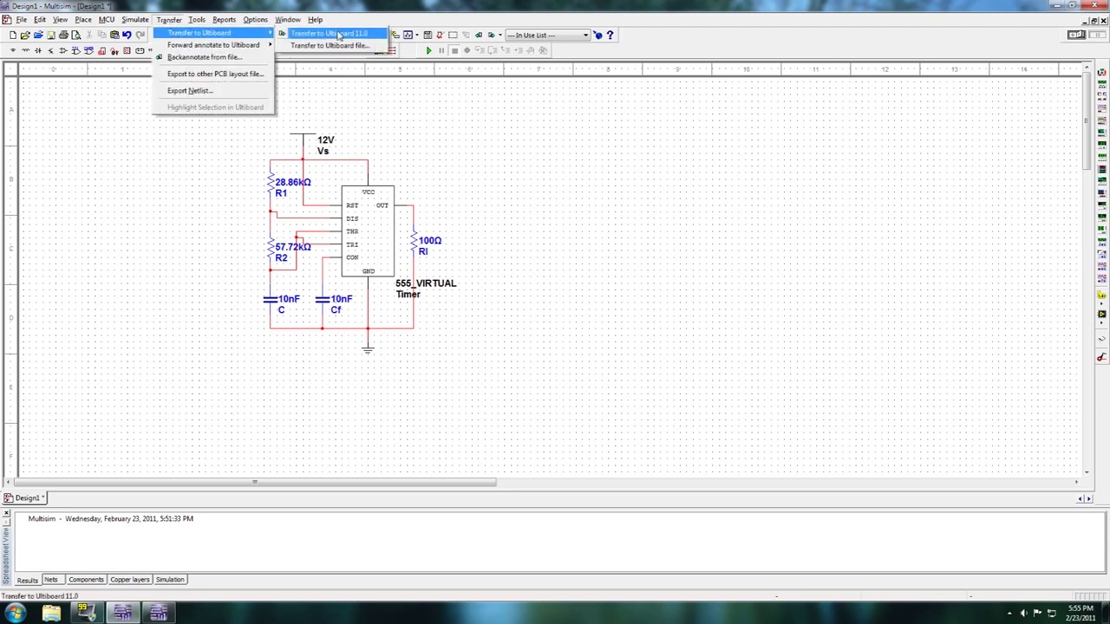
click(339, 36)
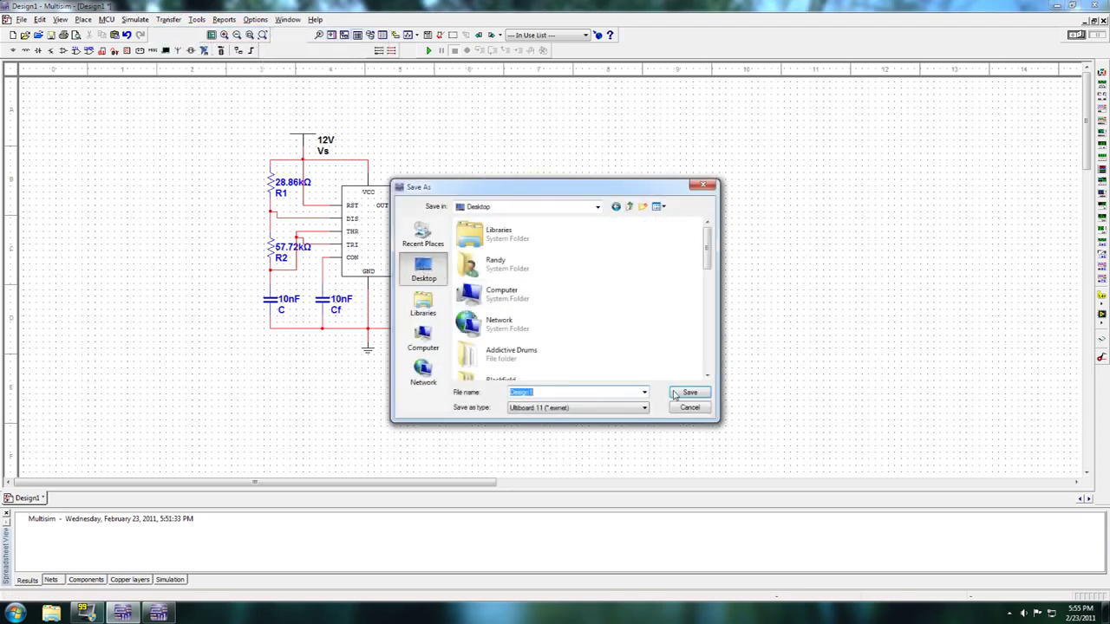
click(677, 395)
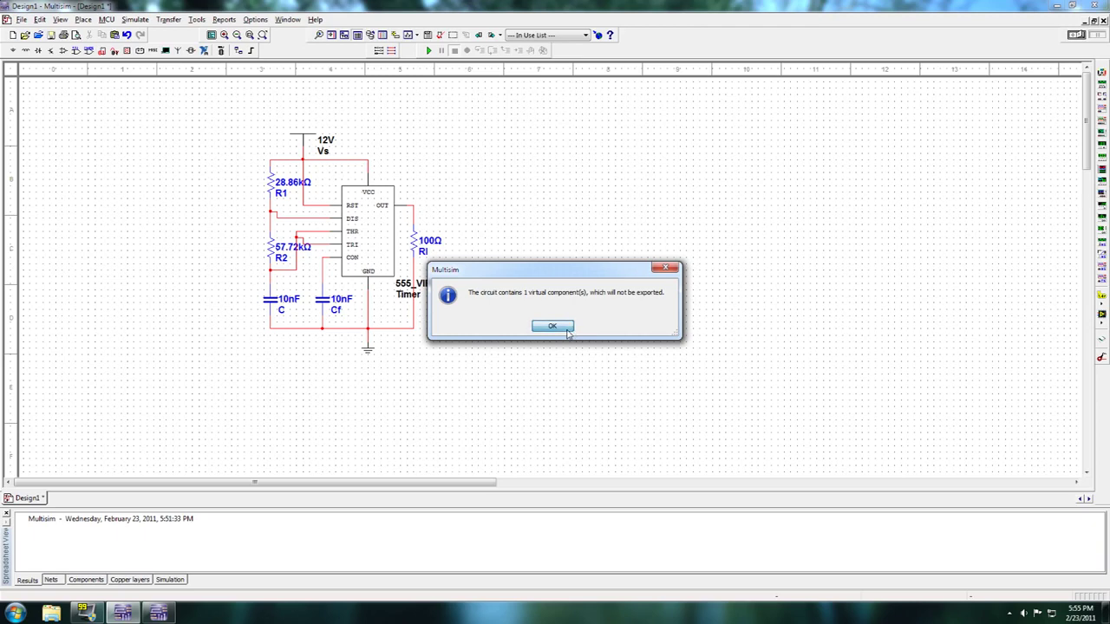
click(667, 268)
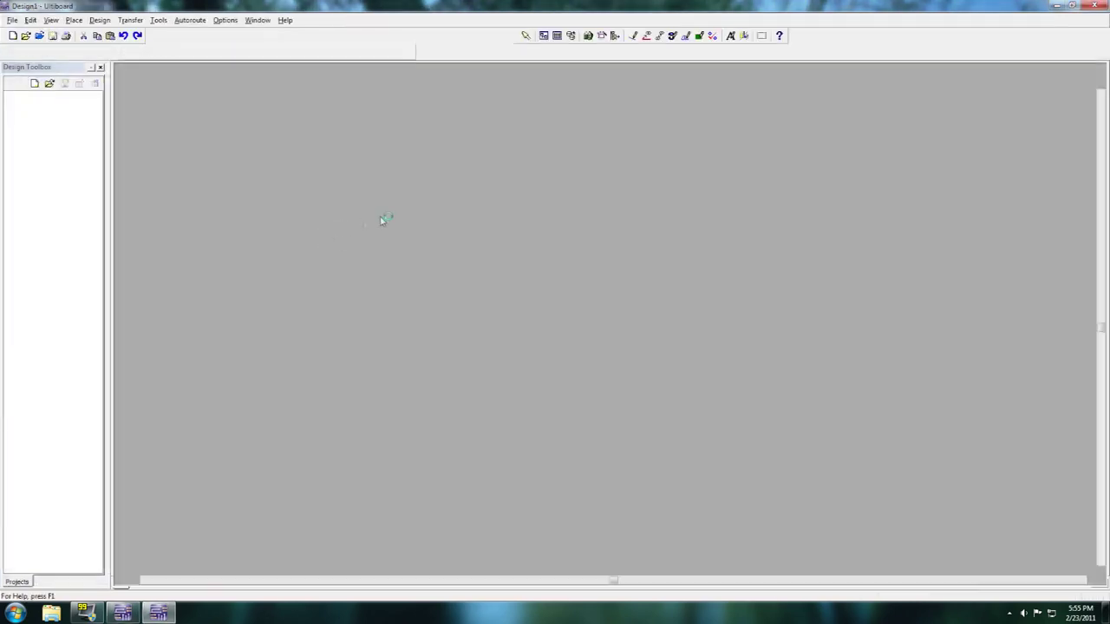
click(771, 134)
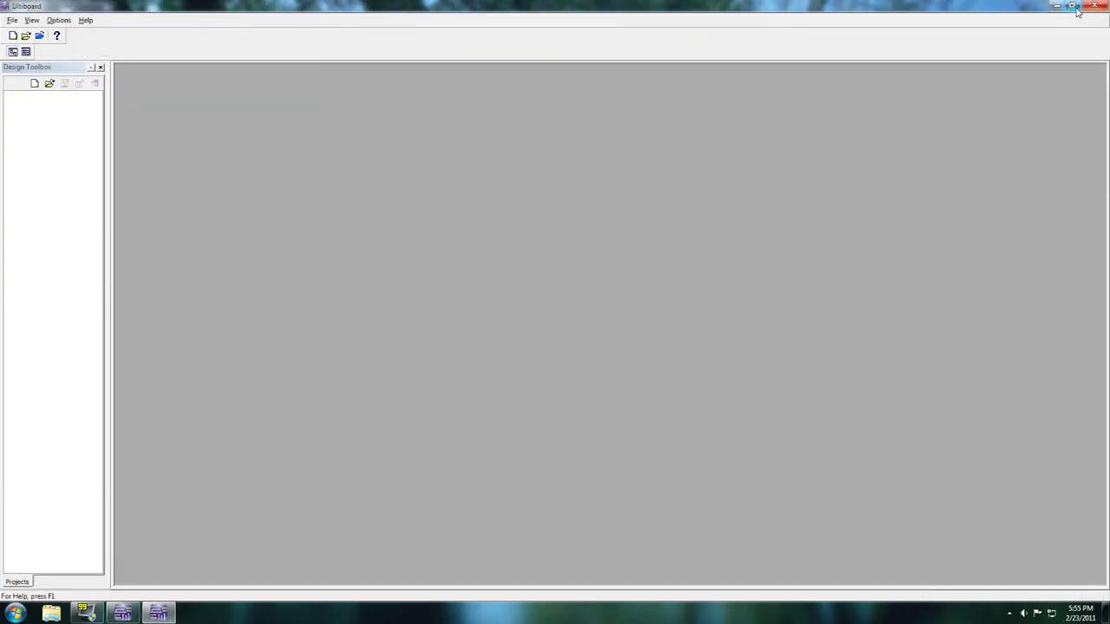
click(1094, 6)
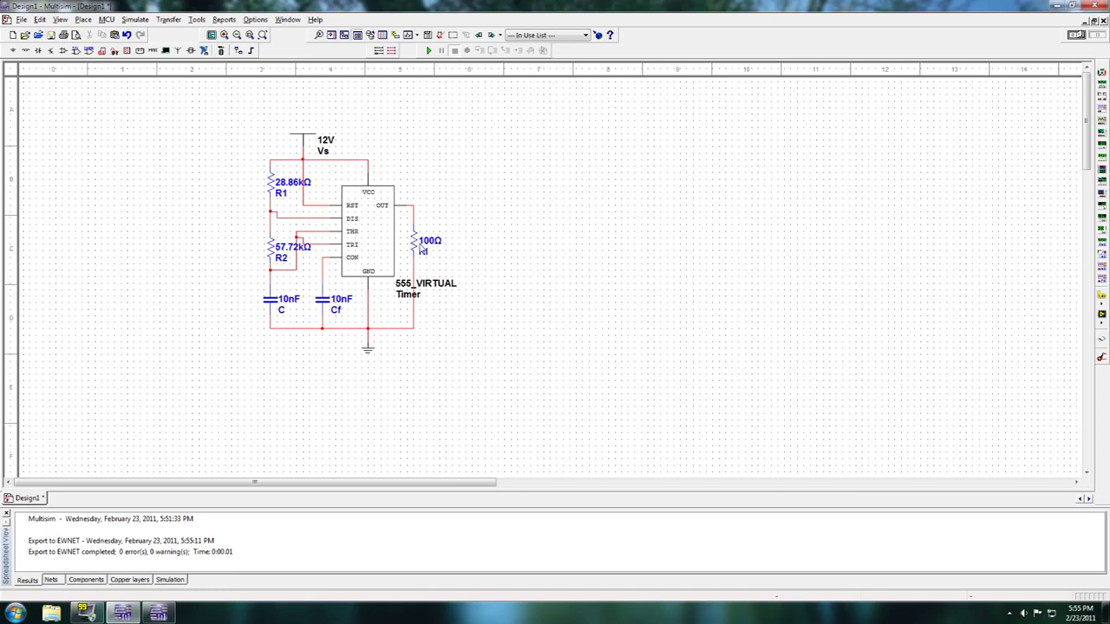
Step: Open the replacement component browser for the 555_VIRTUAL timer and place it beside the circuit
right_click(377, 232)
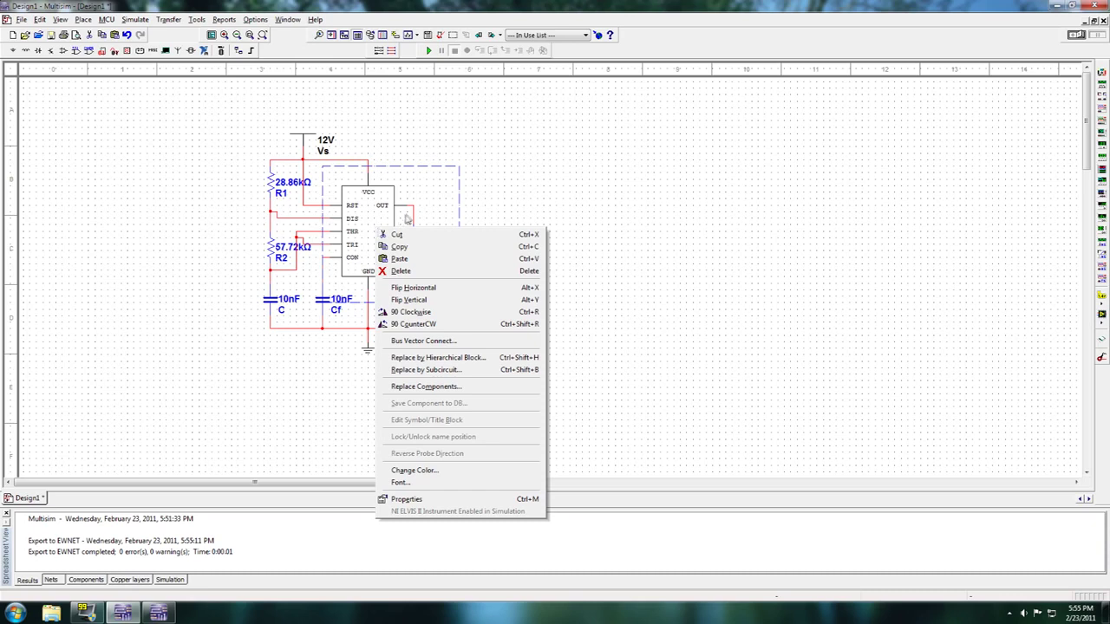
click(604, 152)
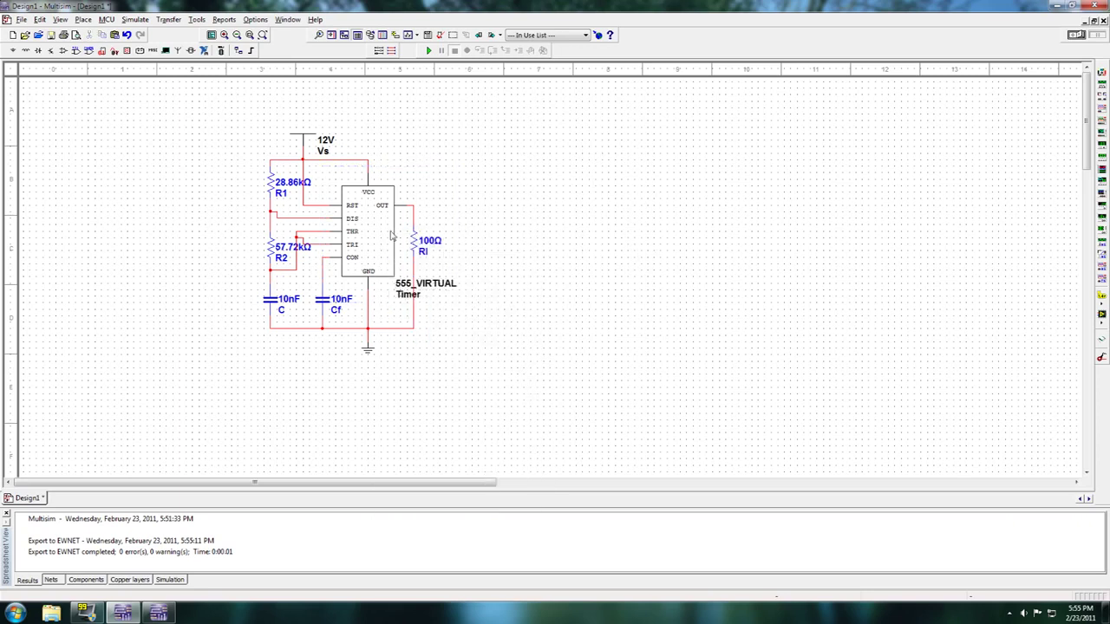
double_click(391, 235)
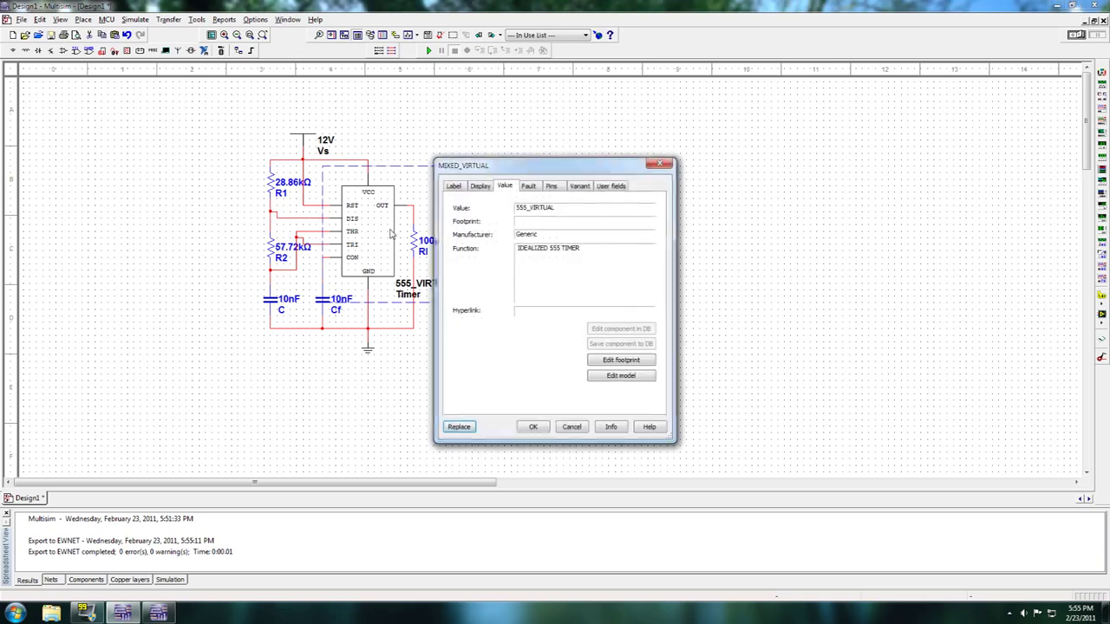
click(459, 426)
drag(344, 132, 717, 135)
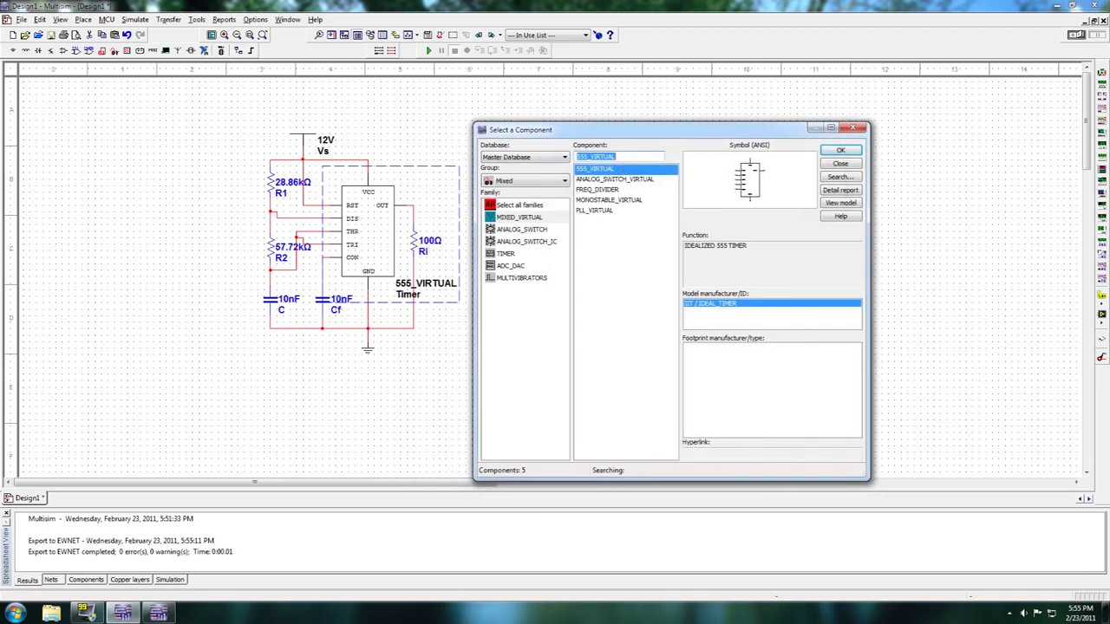
Step: Search all component groups for 555 and replace the virtual timer with 555_TIMER_RATED
click(621, 157)
key(BackSpace)
key(BackSpace)
key(BackSpace)
key(BackSpace)
key(BackSpace)
key(BackSpace)
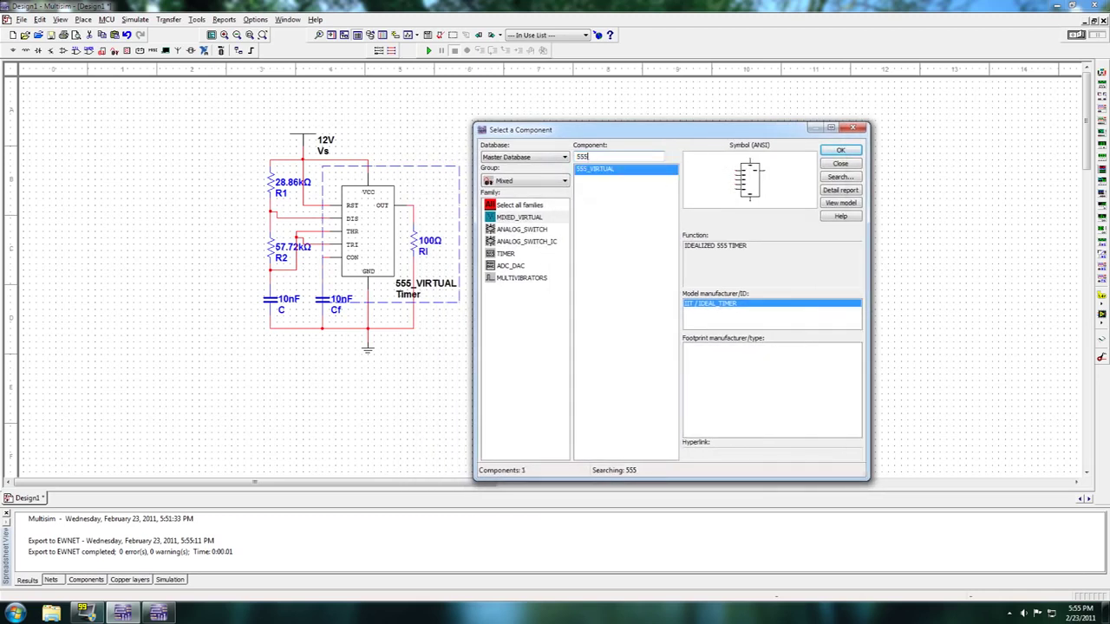
click(529, 181)
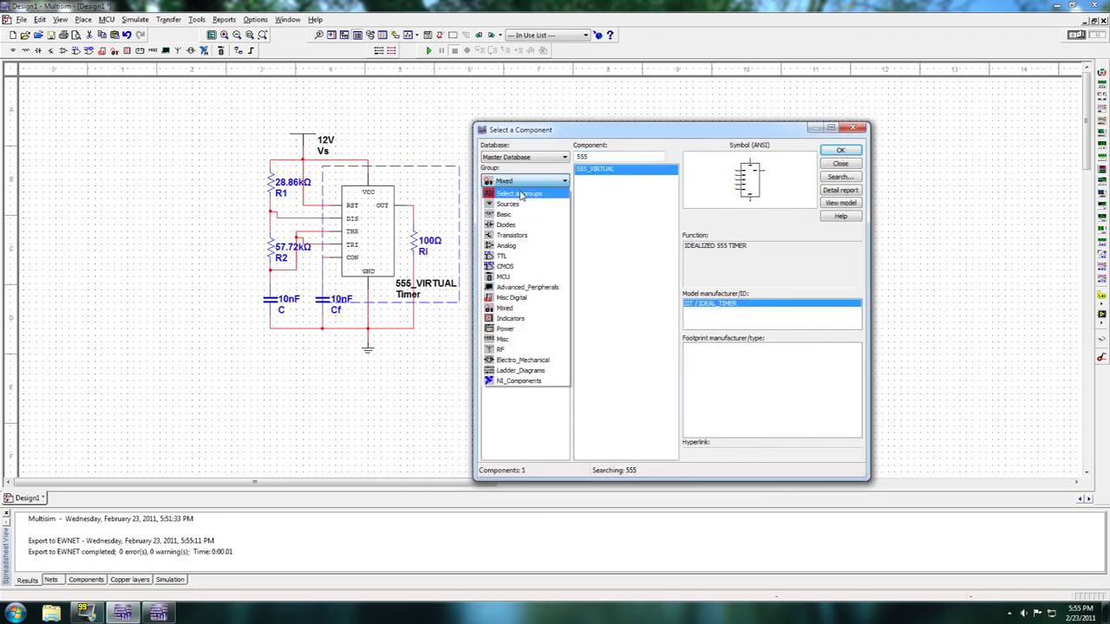
click(520, 194)
text(555)
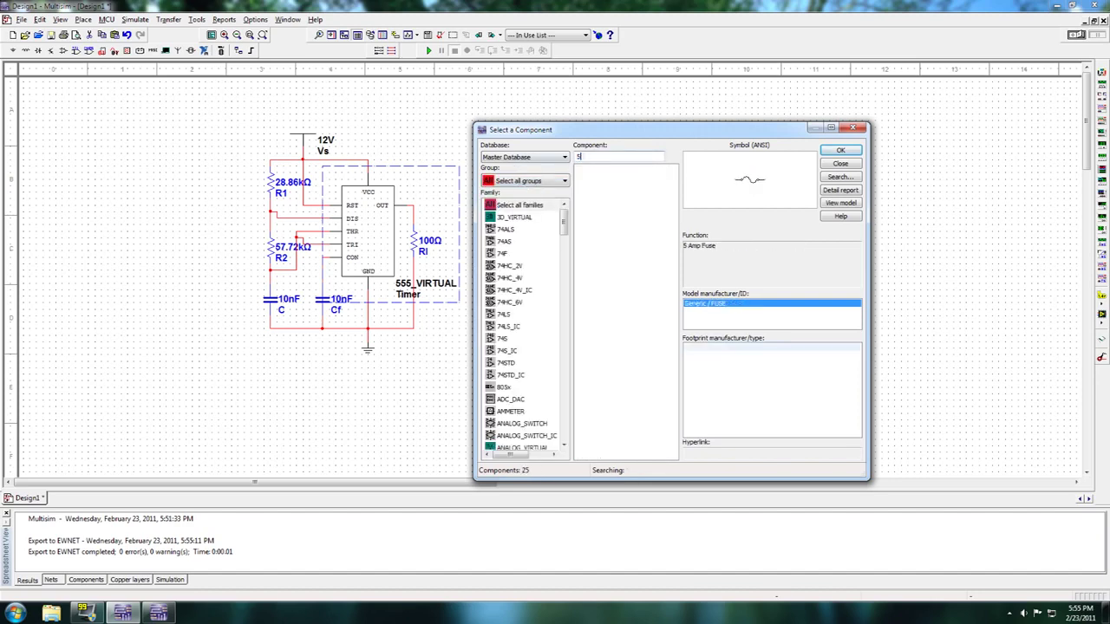
click(618, 179)
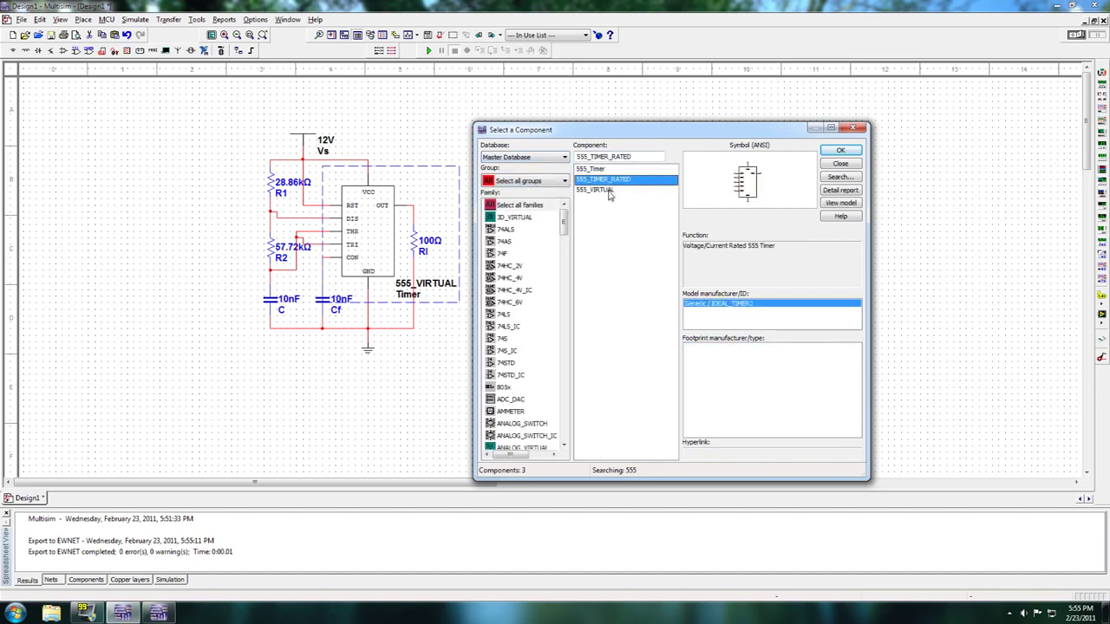
click(859, 150)
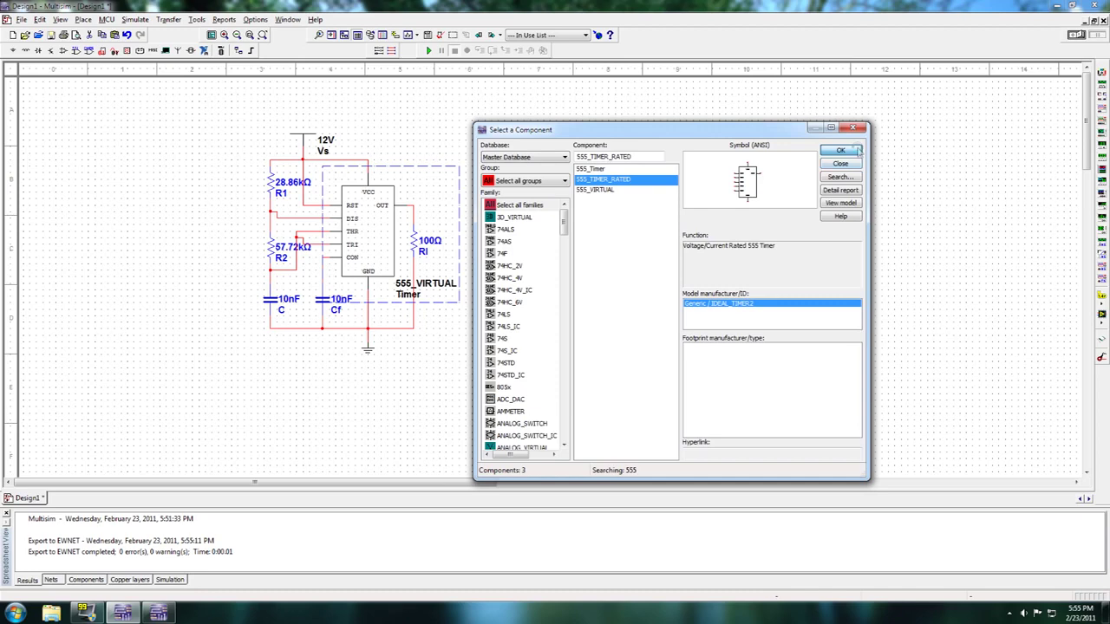
Step: Replace the rated timer with 555_Timer, searching all families of the Basic group for 555 and using the DIP-8 footprint
double_click(371, 234)
click(459, 427)
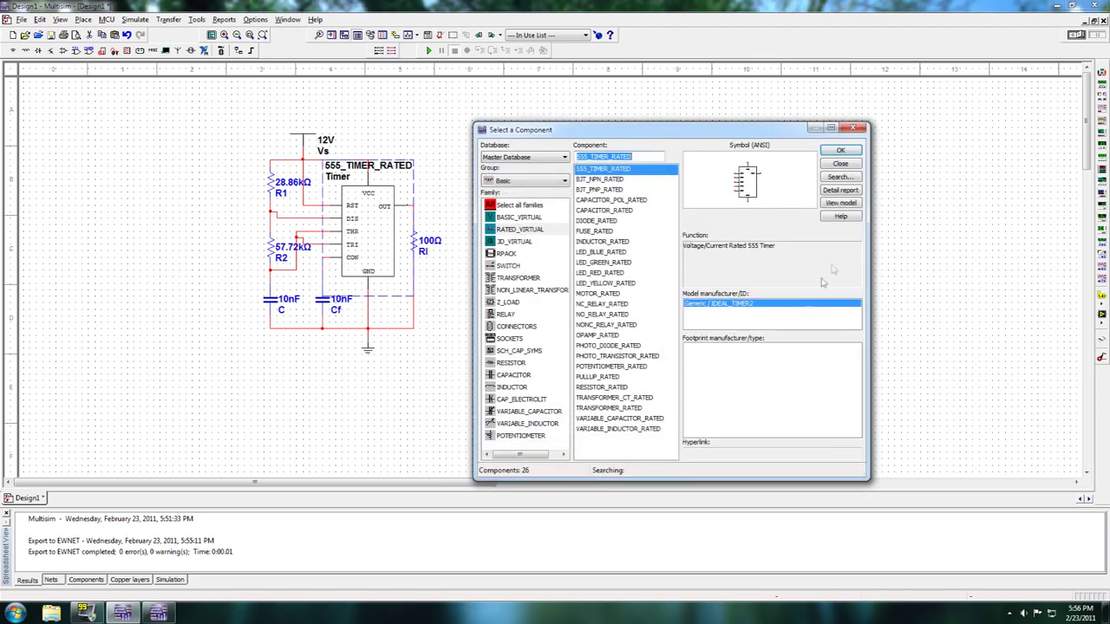
click(747, 304)
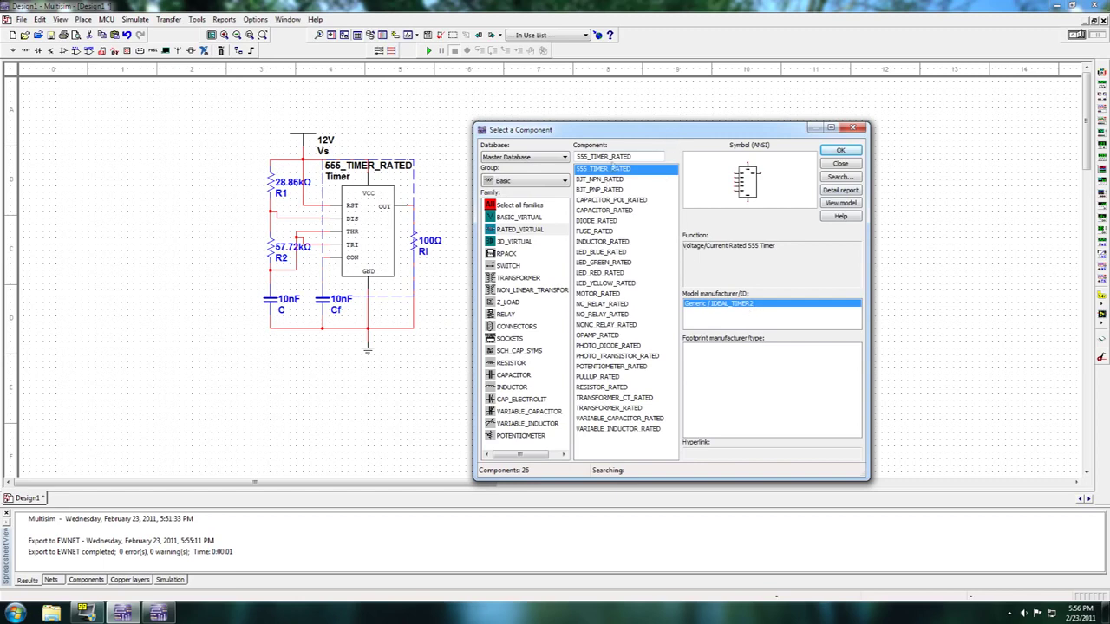
click(530, 205)
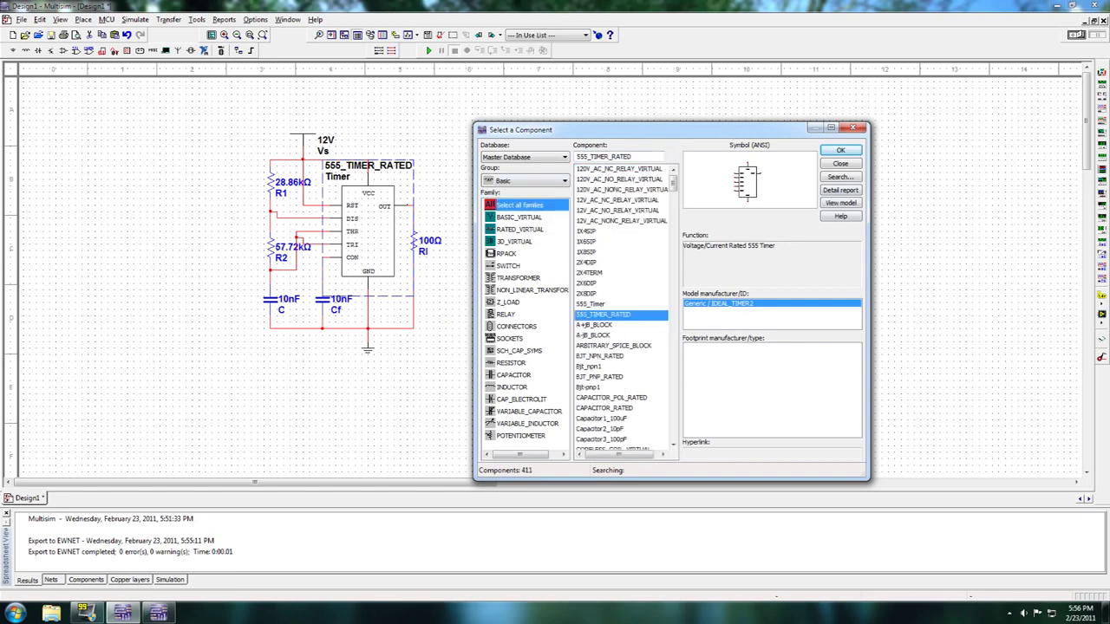
text(555)
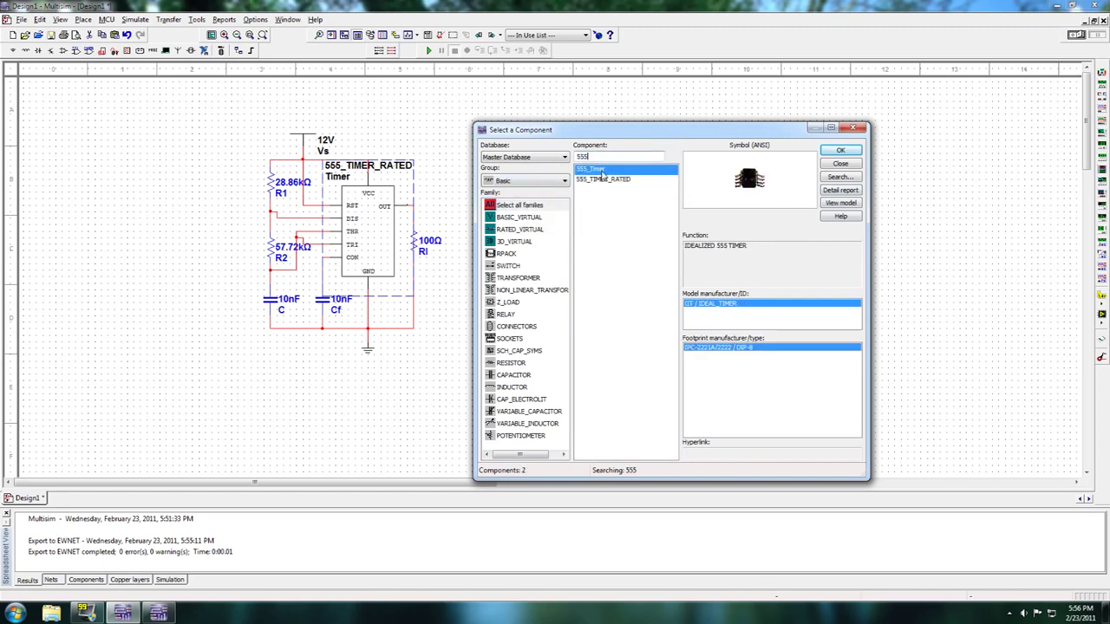
click(602, 179)
click(602, 169)
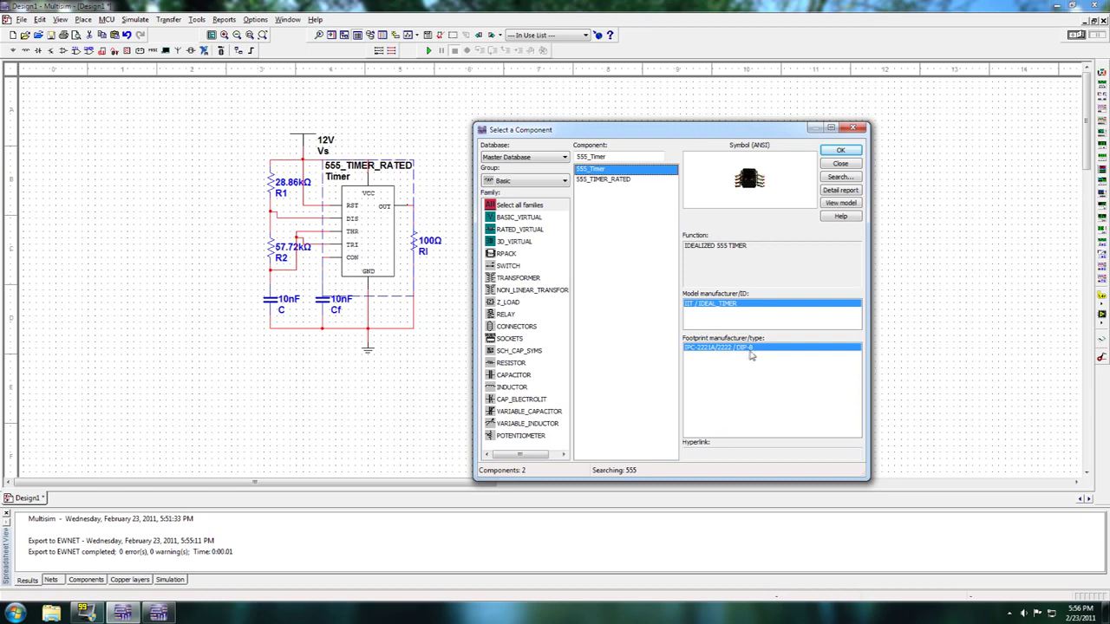
click(839, 152)
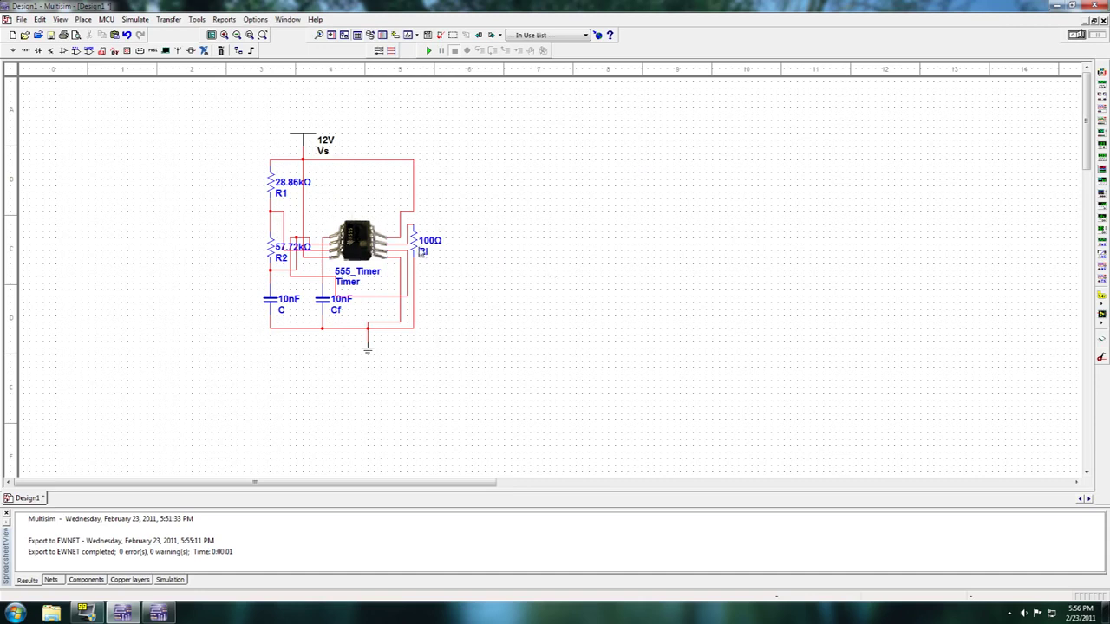
Step: Transfer the circuit to Ultiboard 11.0, saving the netlist as Design1 on the desktop and replacing the existing file
click(169, 19)
mouse_move(187, 35)
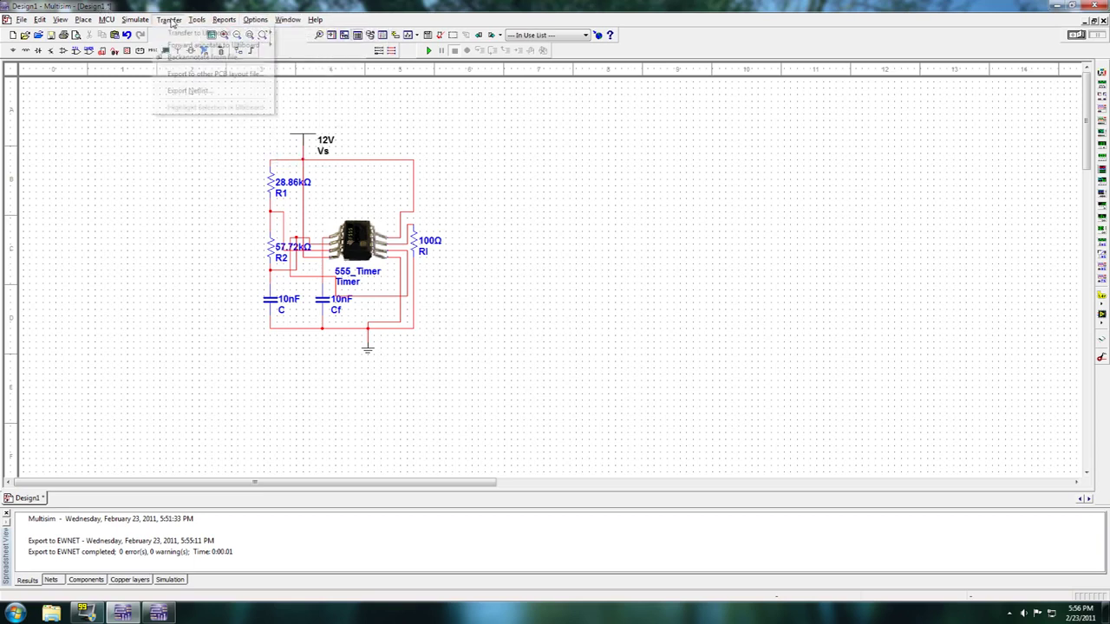
click(306, 35)
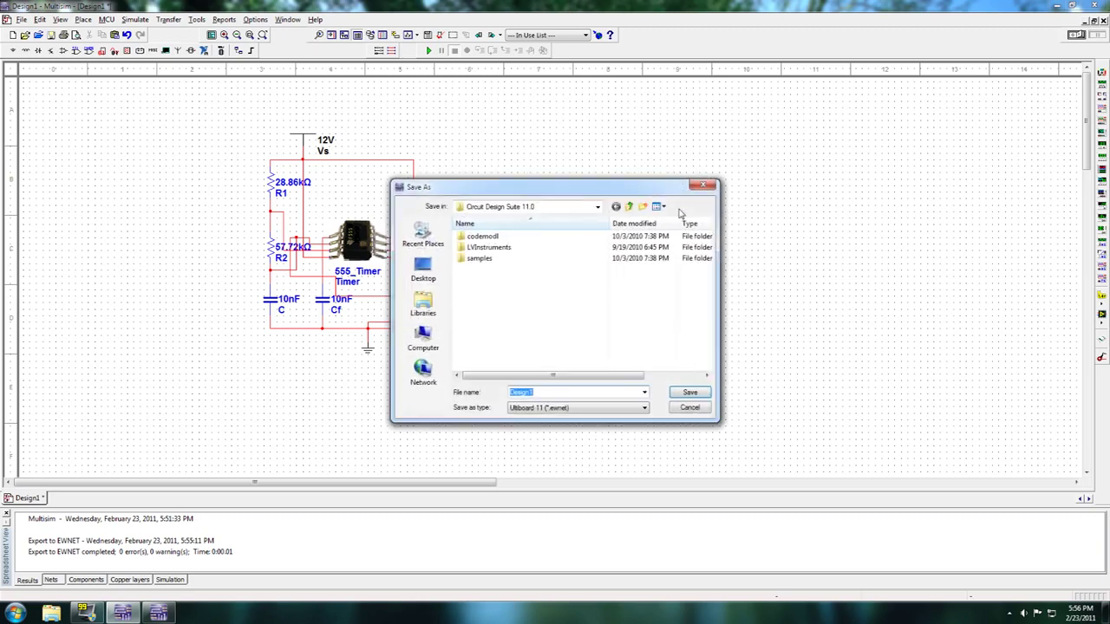
click(672, 392)
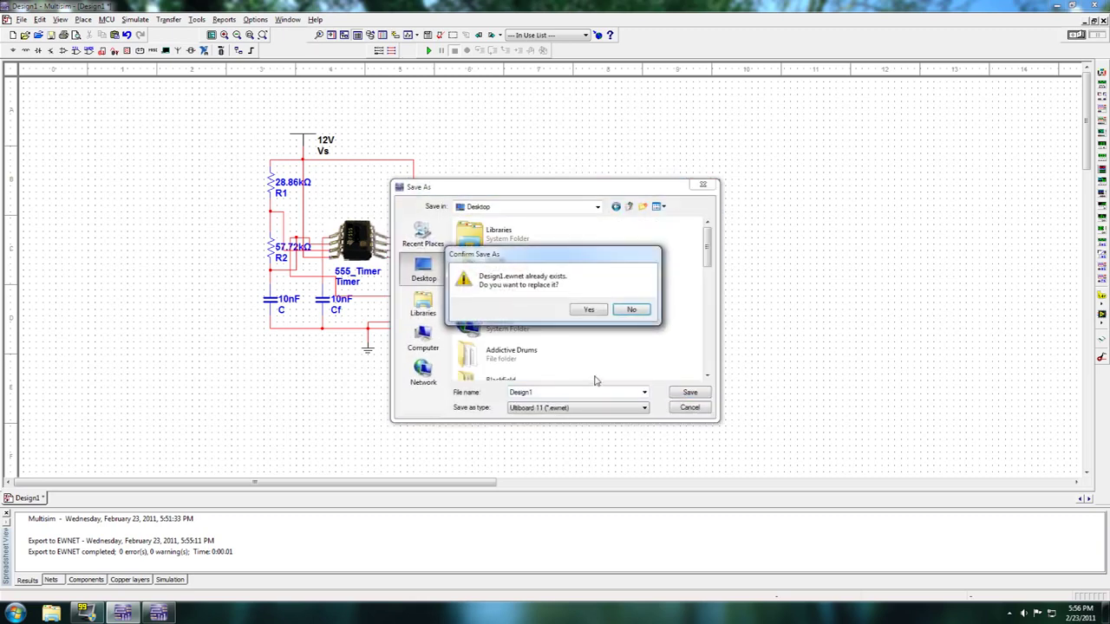
click(593, 311)
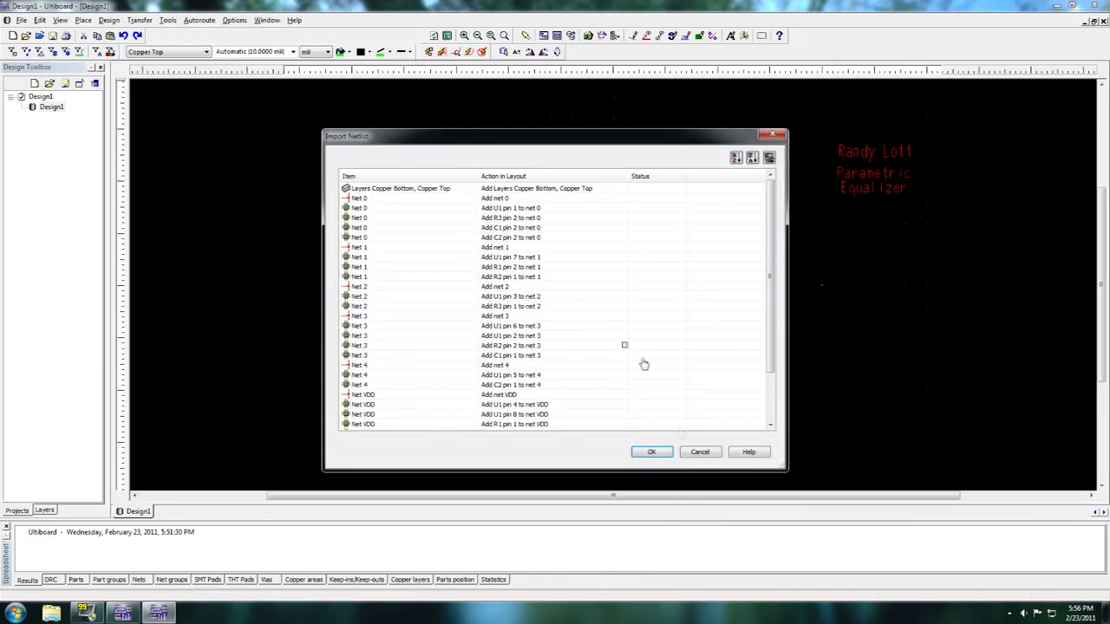
Step: Import all listed netlist layers, nets and pin connections into the Design1 board layout
click(652, 451)
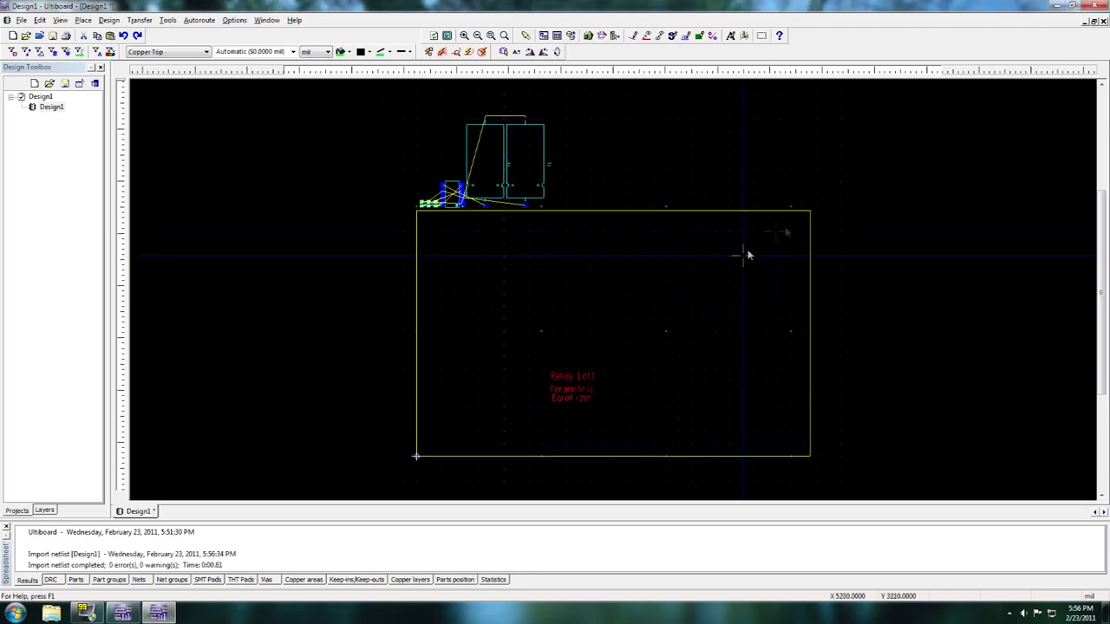
scroll(614, 296, up, 3)
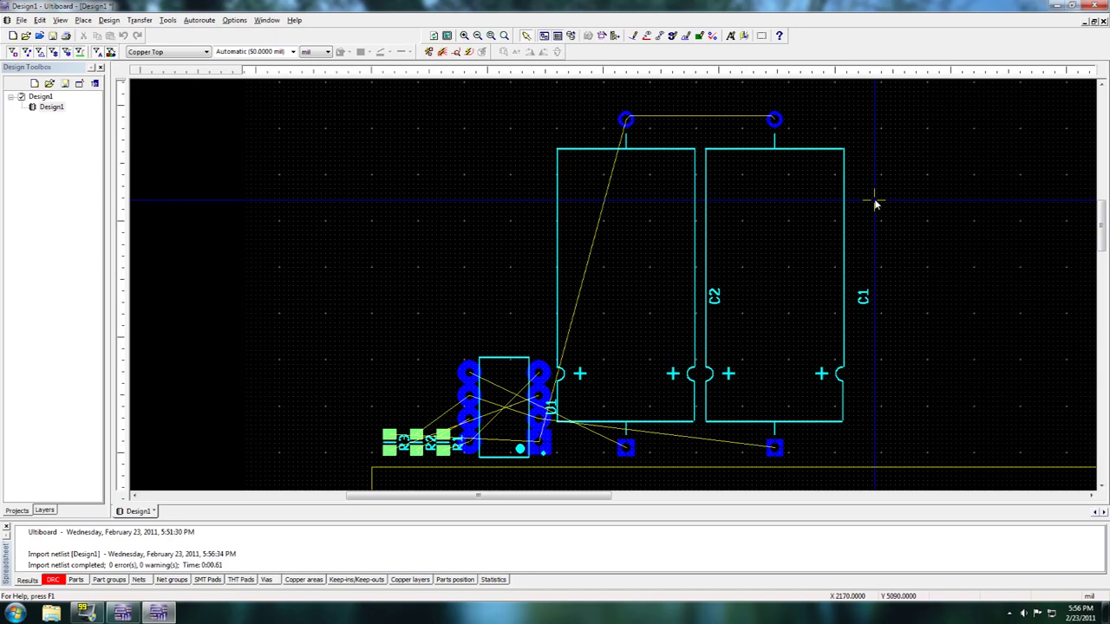
Step: Examine the pads, pin names and net labels of R1 to R3, timer U1 and capacitors C1 and C2
scroll(620, 292, up, 5)
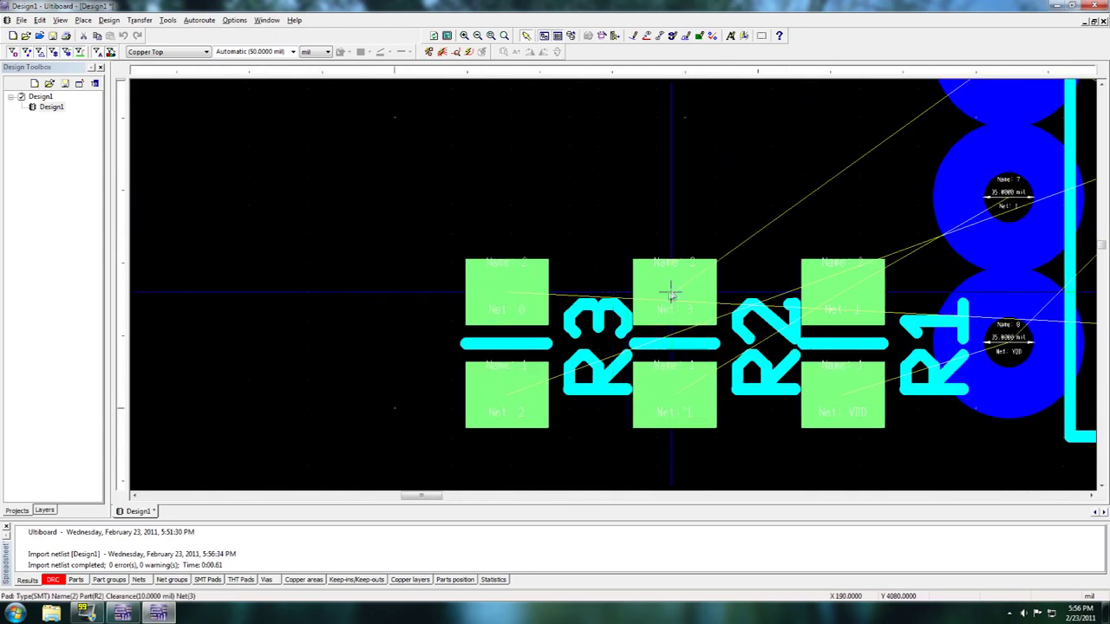
click(508, 396)
click(718, 356)
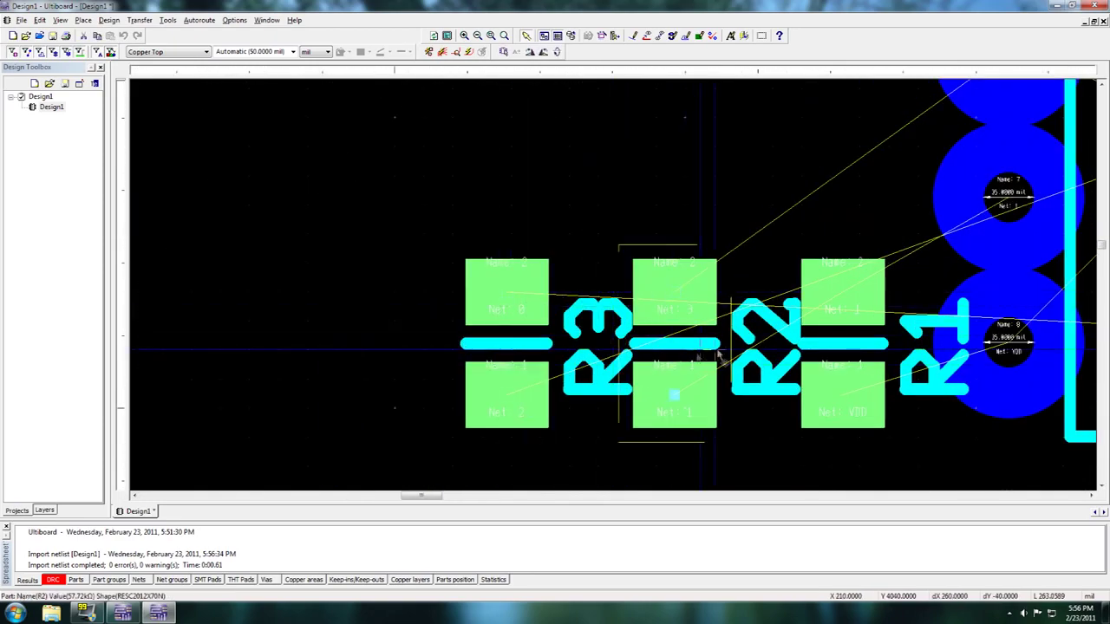
scroll(638, 269, down, 3)
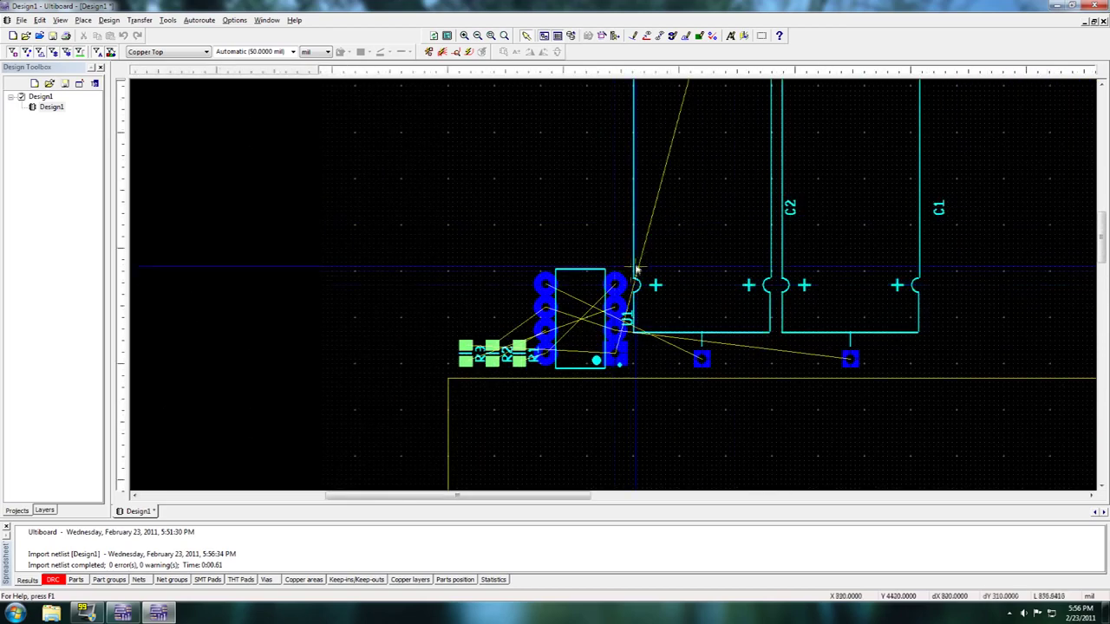
scroll(636, 208, down, 1)
scroll(614, 285, up, 1)
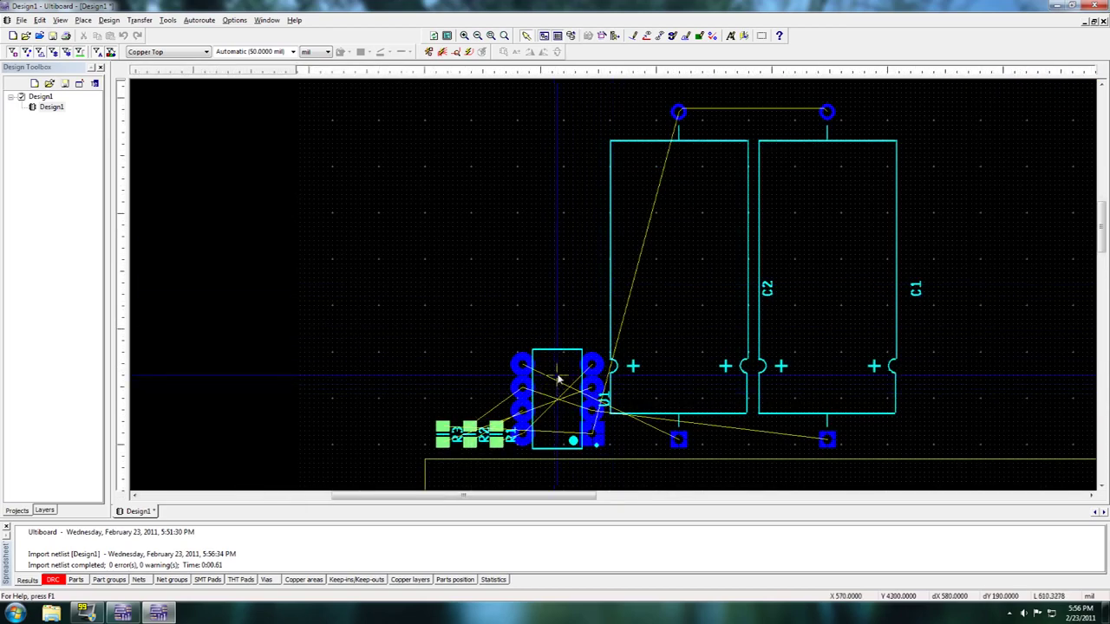
scroll(560, 379, up, 5)
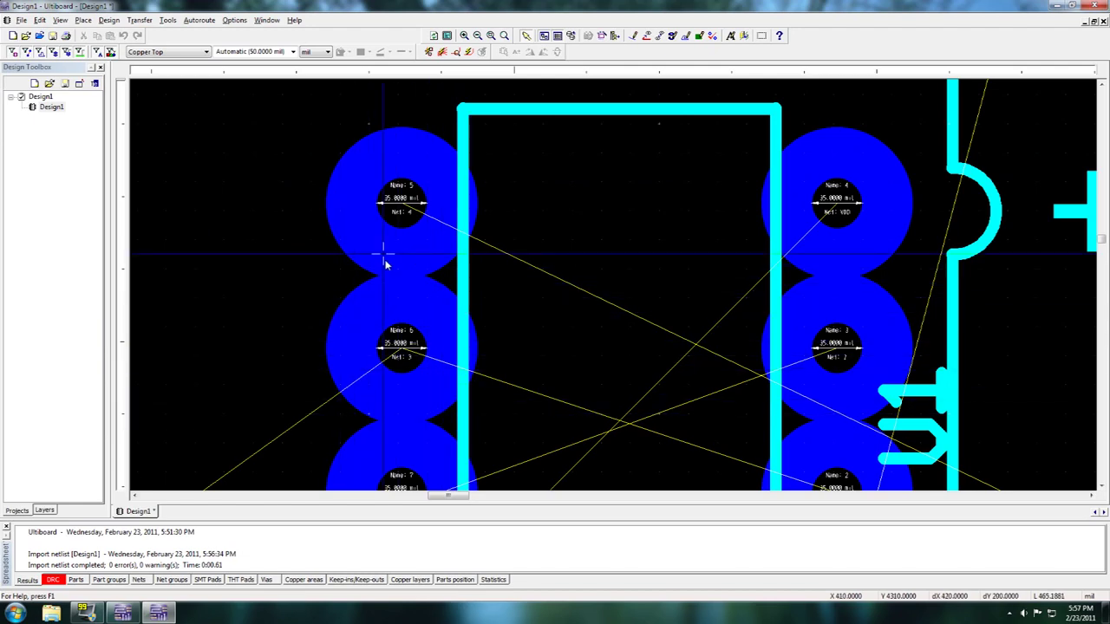
scroll(619, 277, down, 5)
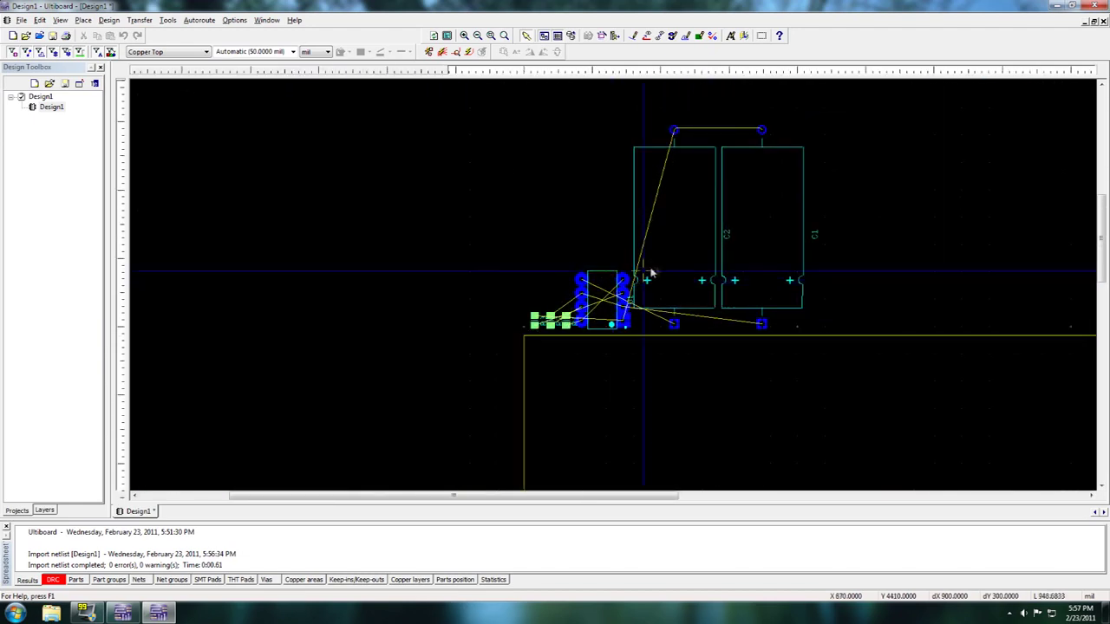
scroll(650, 286, down, 2)
scroll(607, 297, up, 3)
Step: Delete the red name and "Parametric Equalizer" title text inside the board outline
scroll(728, 328, down, 4)
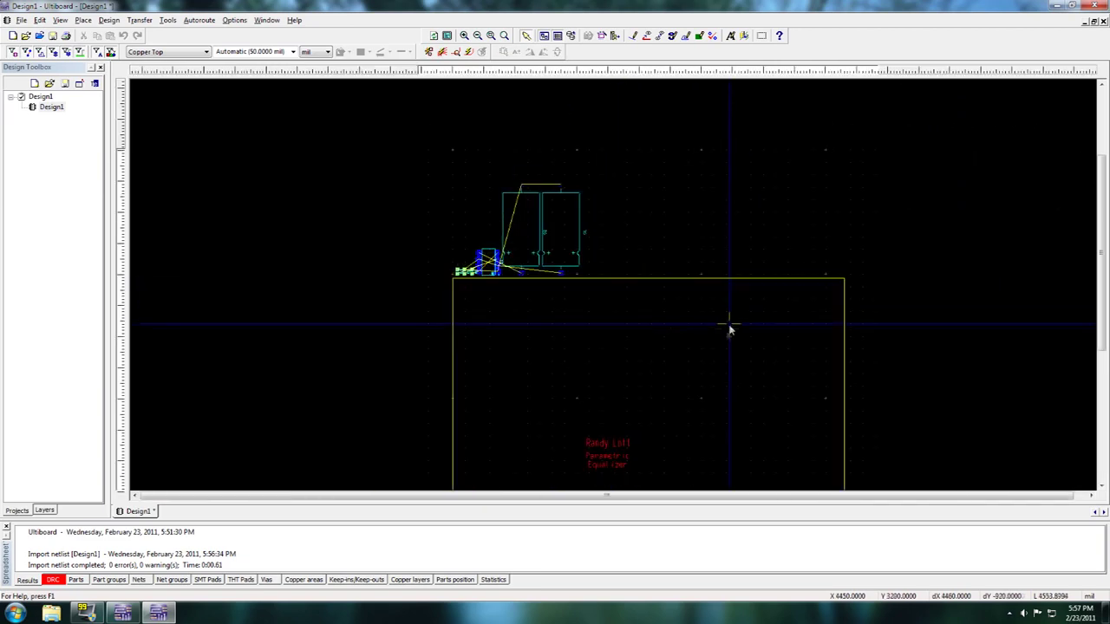
drag(570, 379, 651, 487)
key(Delete)
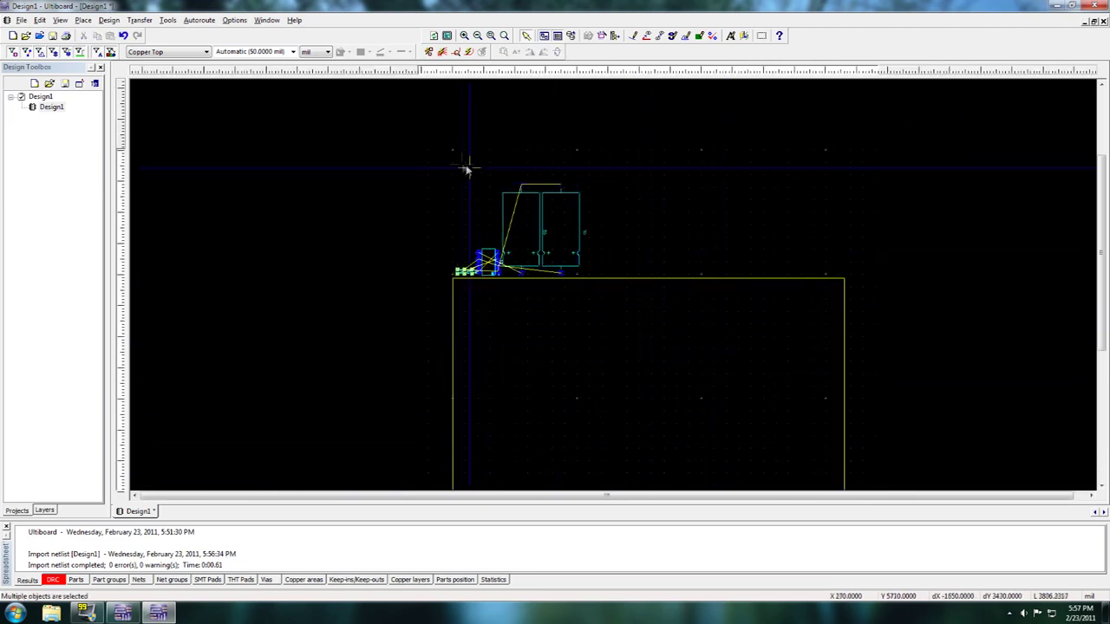
scroll(840, 439, up, 4)
scroll(614, 302, down, 2)
scroll(612, 292, up, 2)
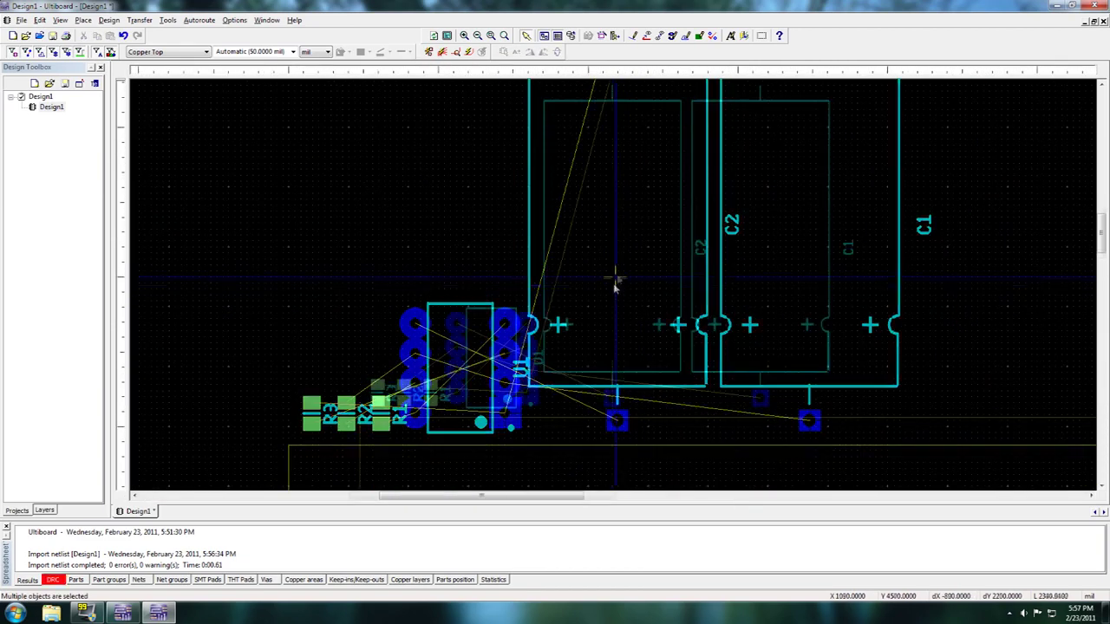
scroll(613, 286, down, 2)
scroll(613, 285, up, 1)
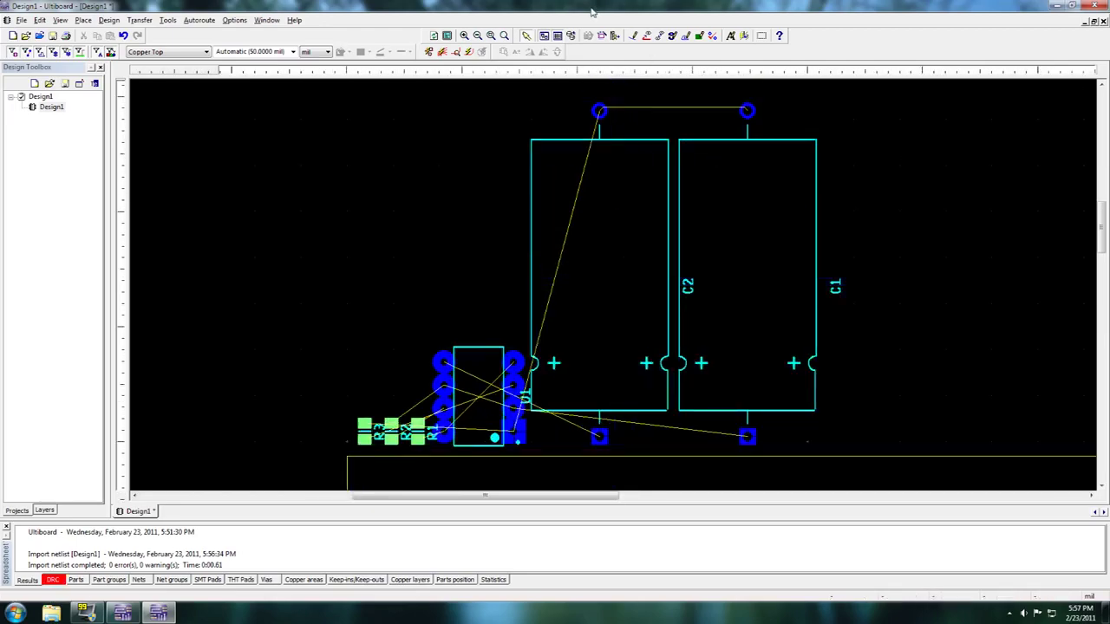
Step: Arrange Ultiboard and Multisim side by side, with the complete 555 timer schematic enlarged in Multisim
drag(592, 12, 1109, 9)
drag(501, 6, 3, 4)
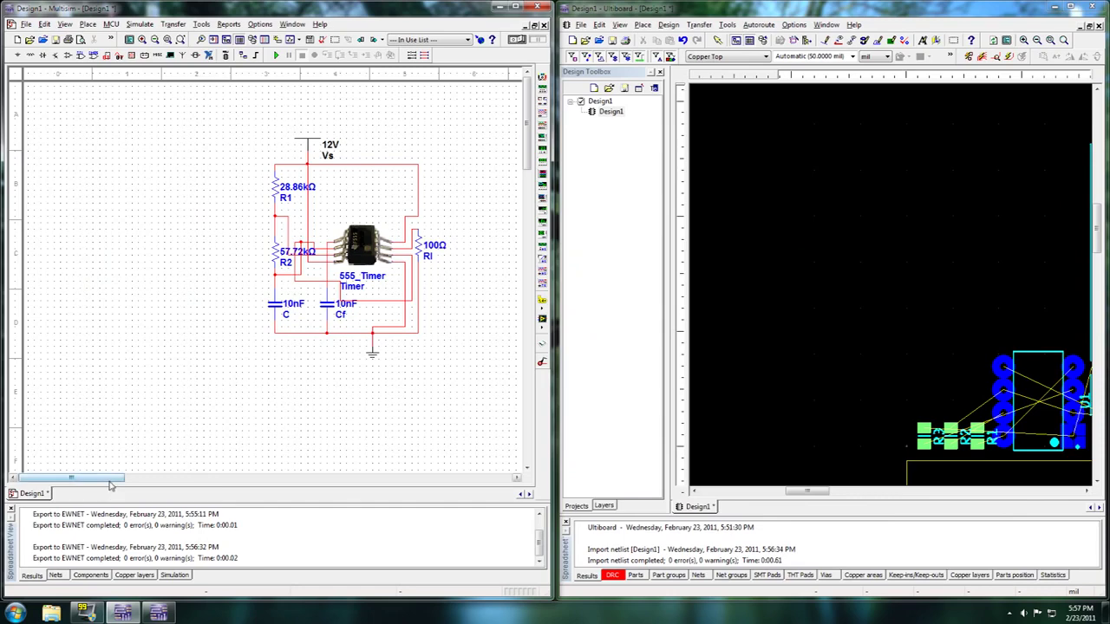
drag(110, 482, 138, 478)
scroll(269, 278, up, 2)
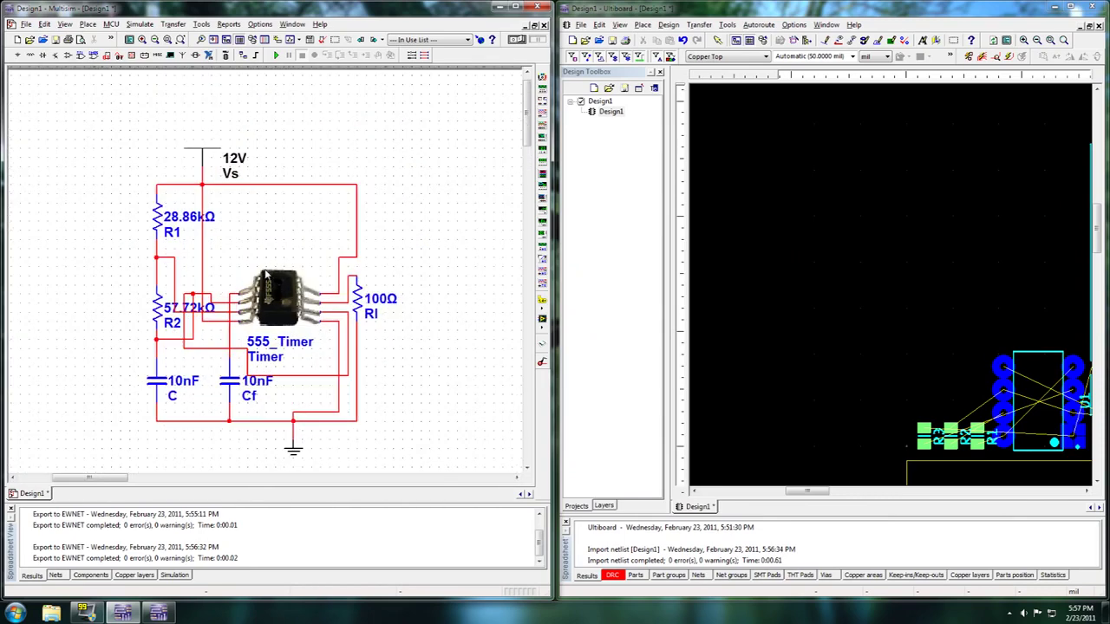
scroll(266, 276, up, 1)
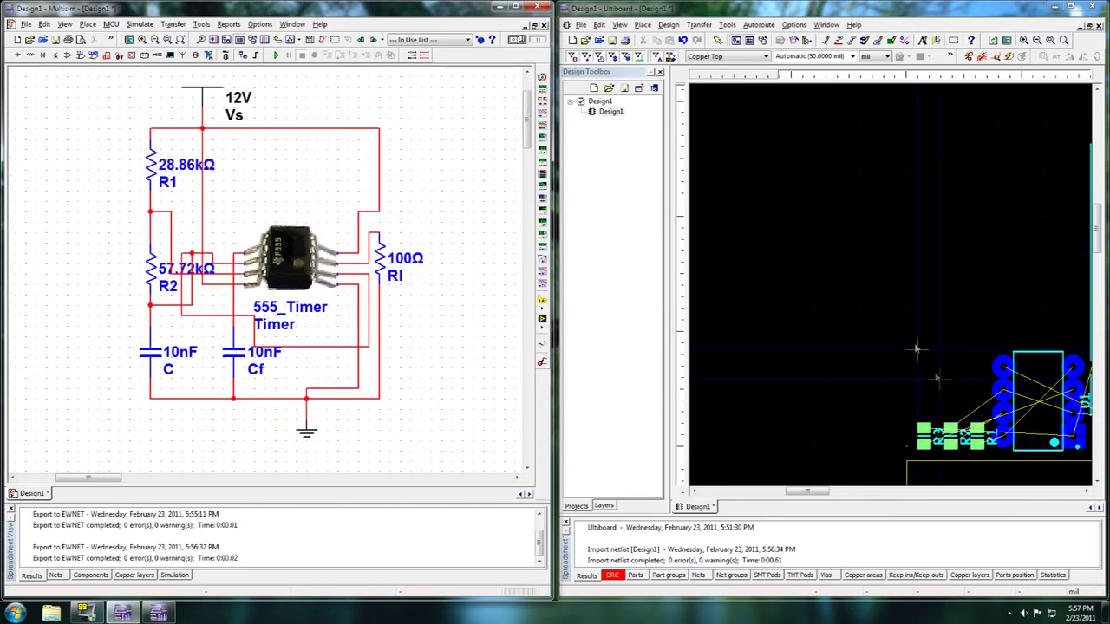
Step: Make Board Outline the active layer of the Ultiboard design
scroll(902, 290, down, 4)
scroll(903, 293, up, 3)
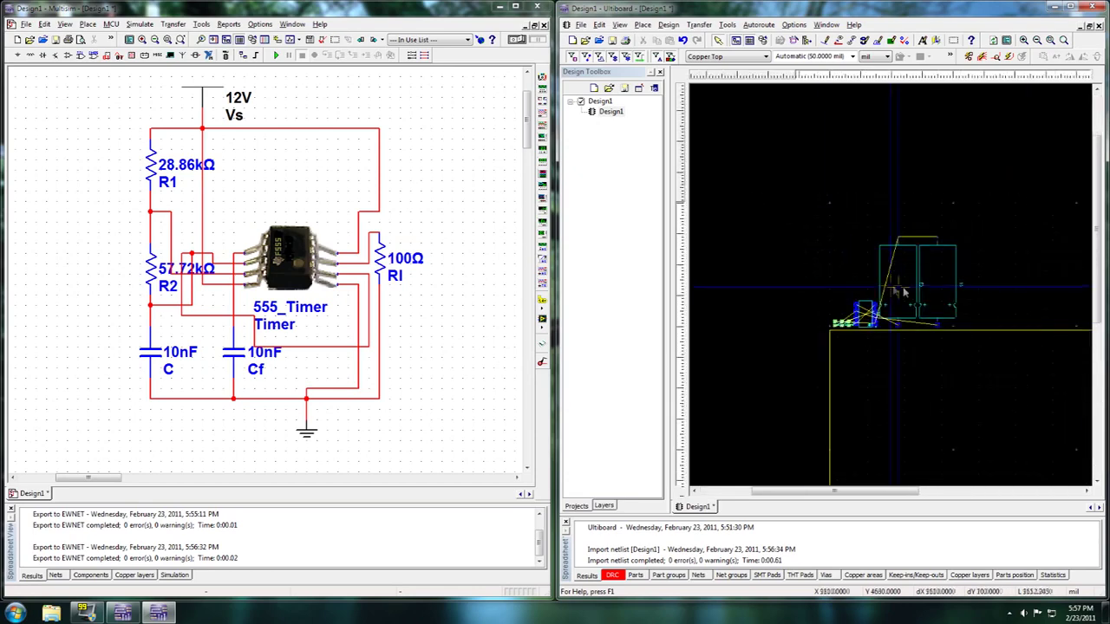
scroll(902, 293, down, 2)
scroll(900, 295, up, 1)
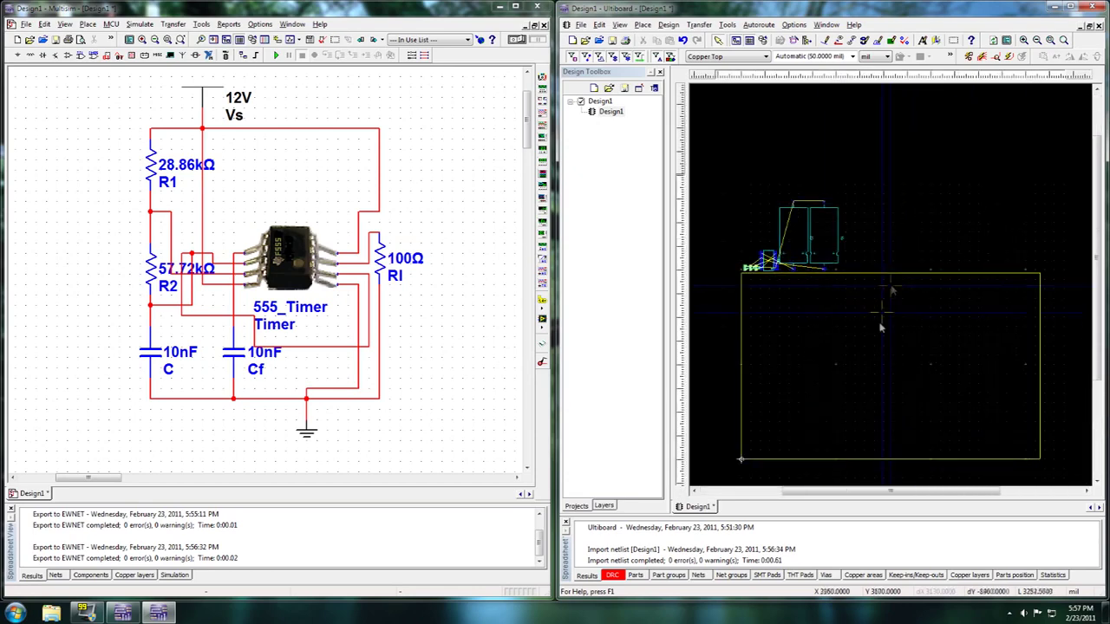
click(604, 506)
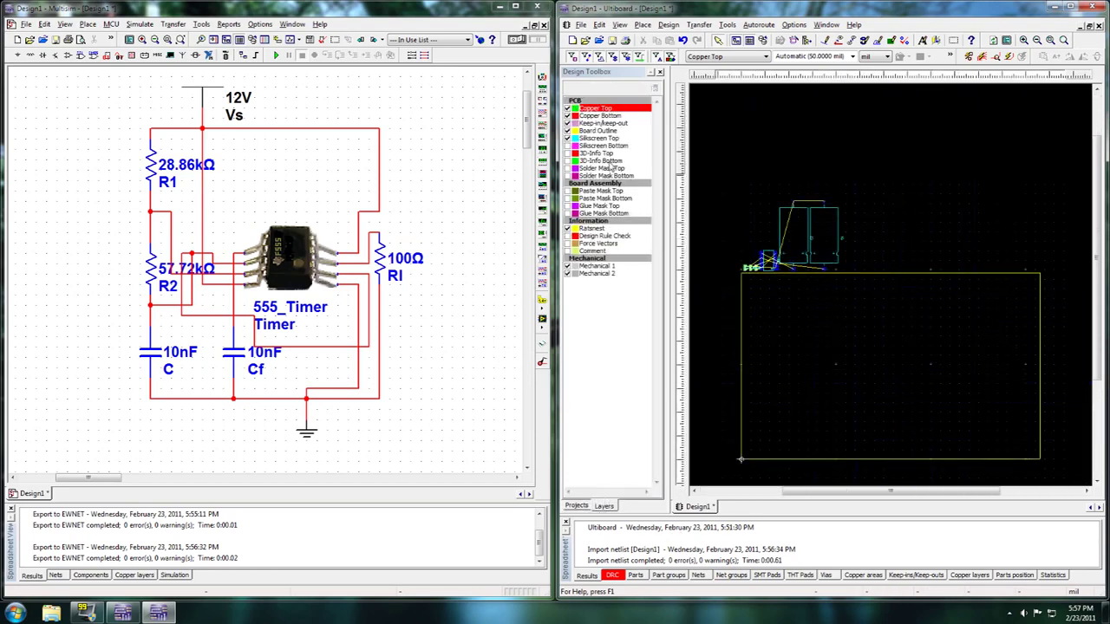
click(600, 131)
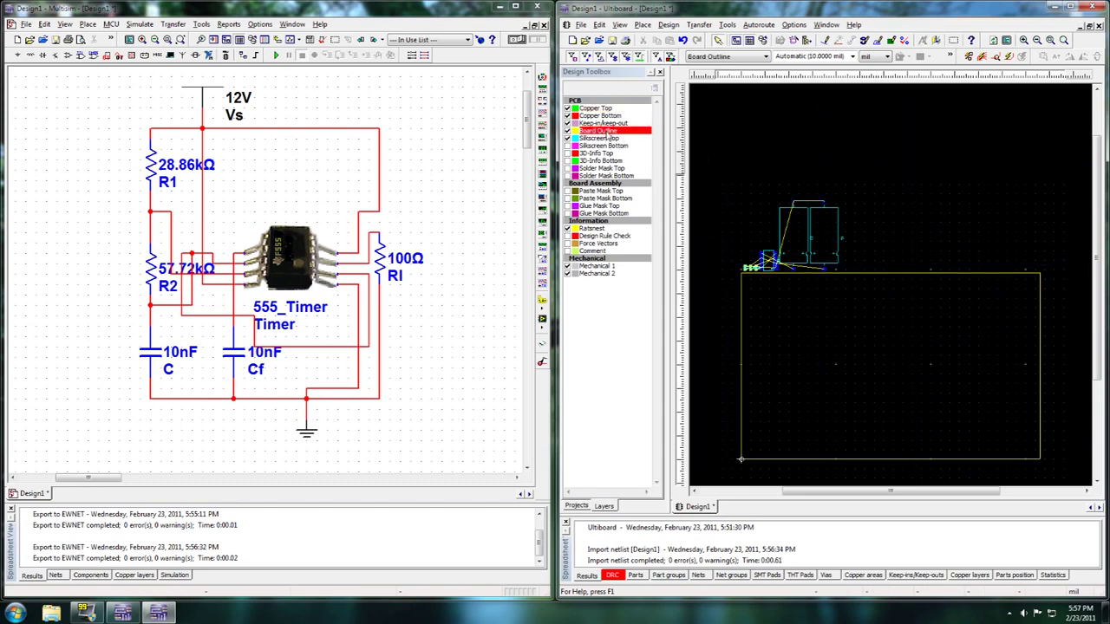
Step: Set the board outline rectangle's units to inch and its width and height to 5 each
double_click(961, 275)
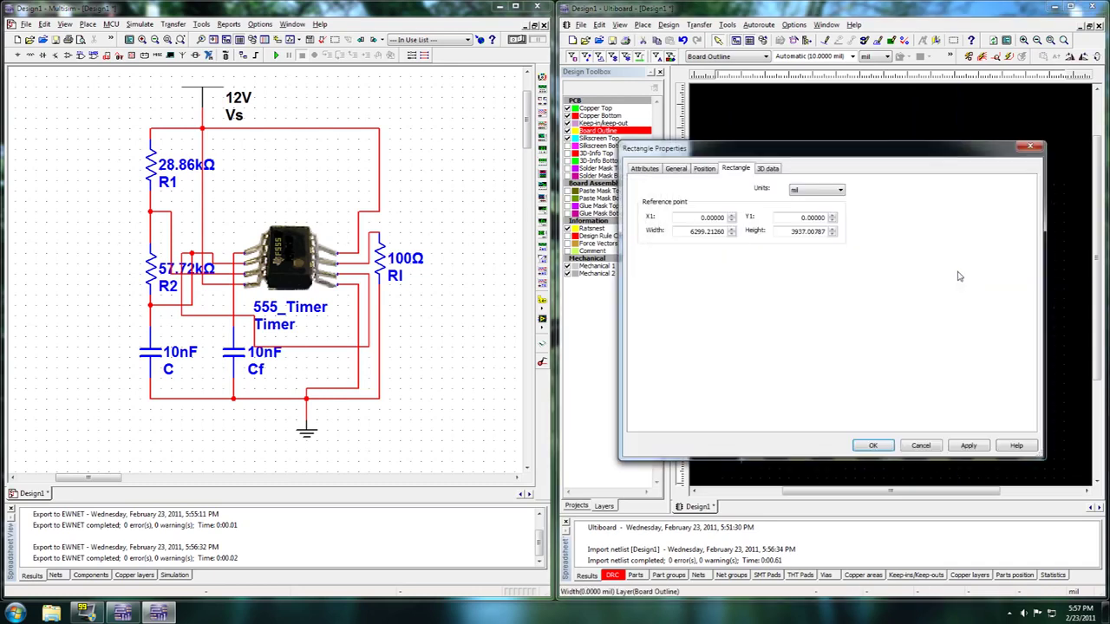
click(818, 190)
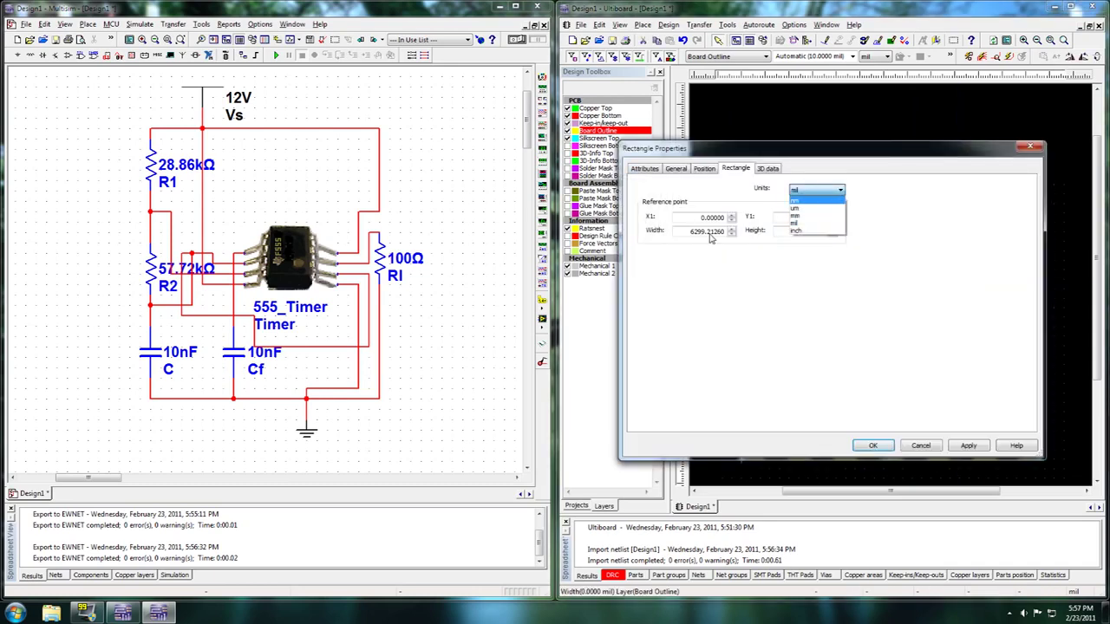
click(821, 231)
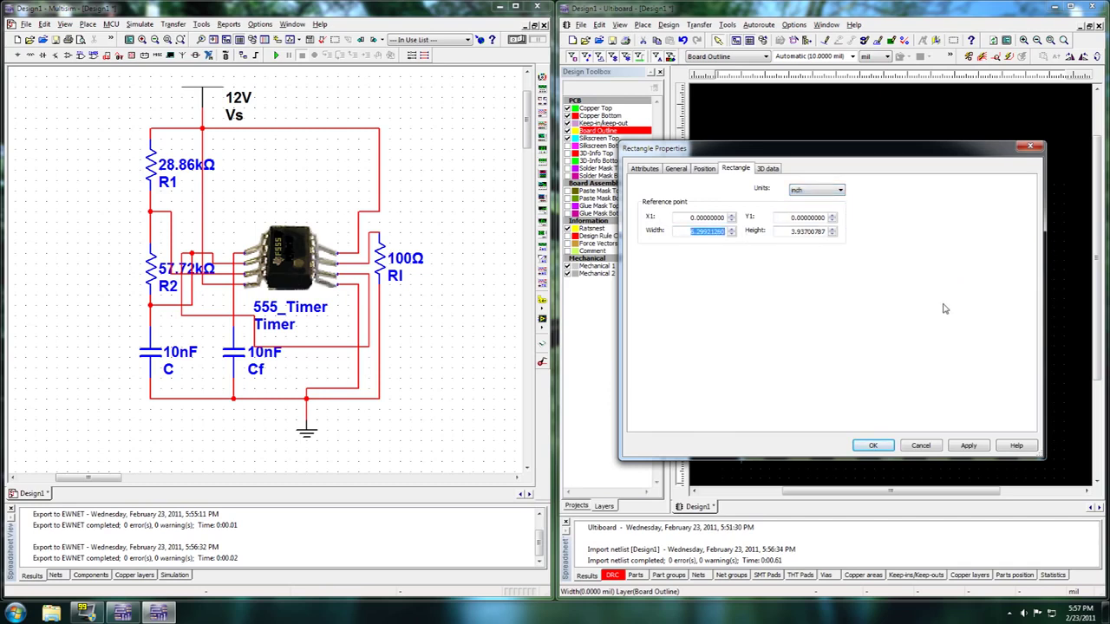
text(55)
click(873, 445)
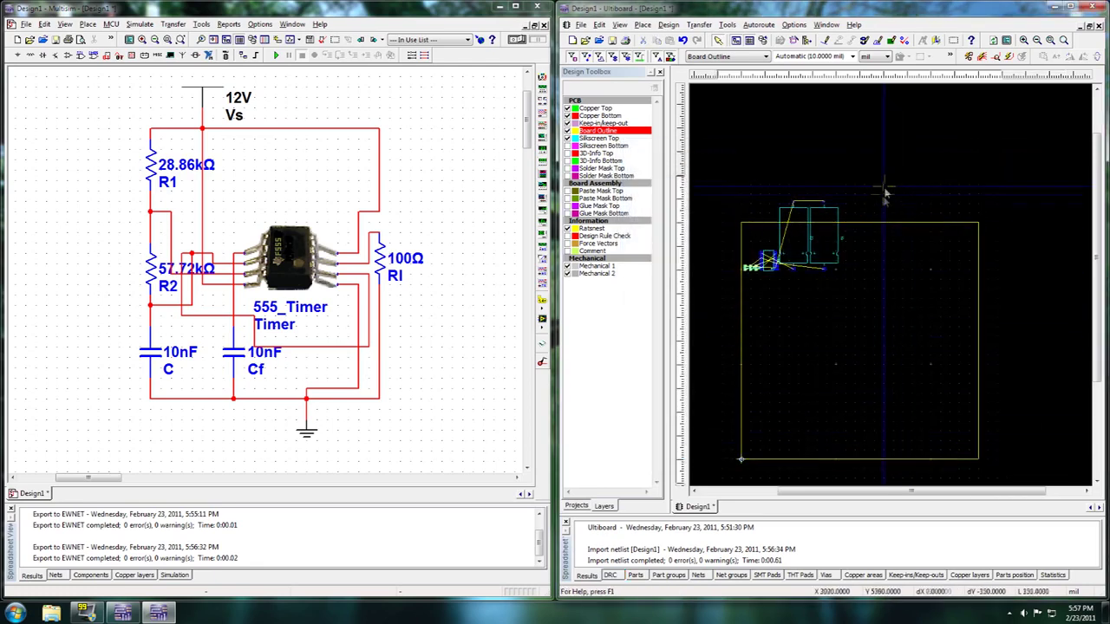
Step: Move the resized board outline below the row of unplaced parts
drag(879, 225, 860, 282)
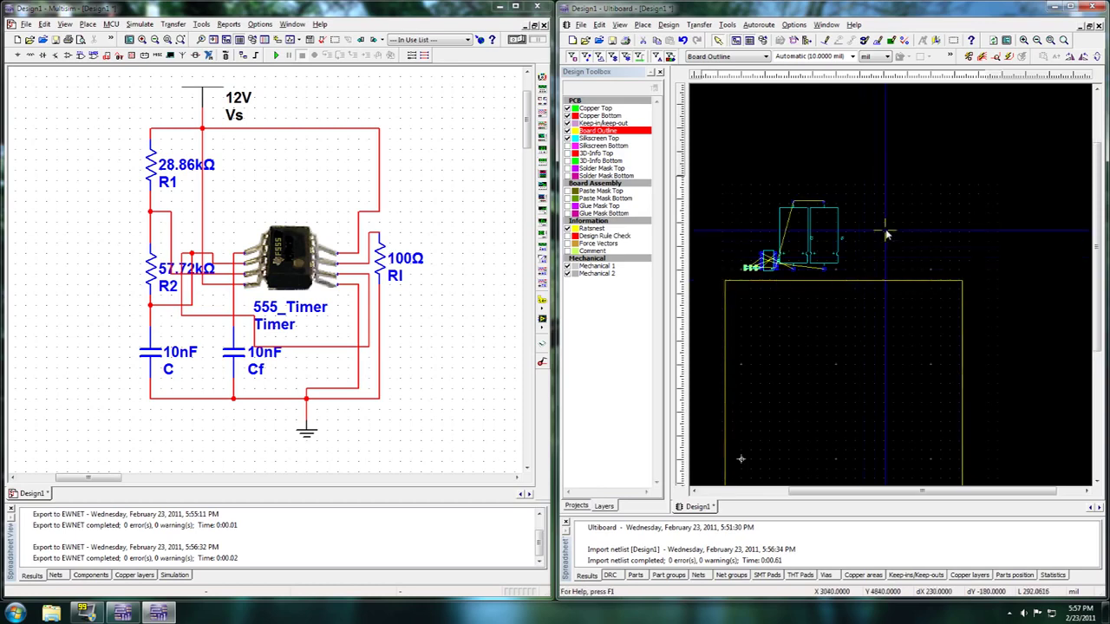
scroll(884, 233, down, 3)
scroll(890, 286, up, 3)
scroll(891, 286, down, 1)
scroll(893, 291, up, 2)
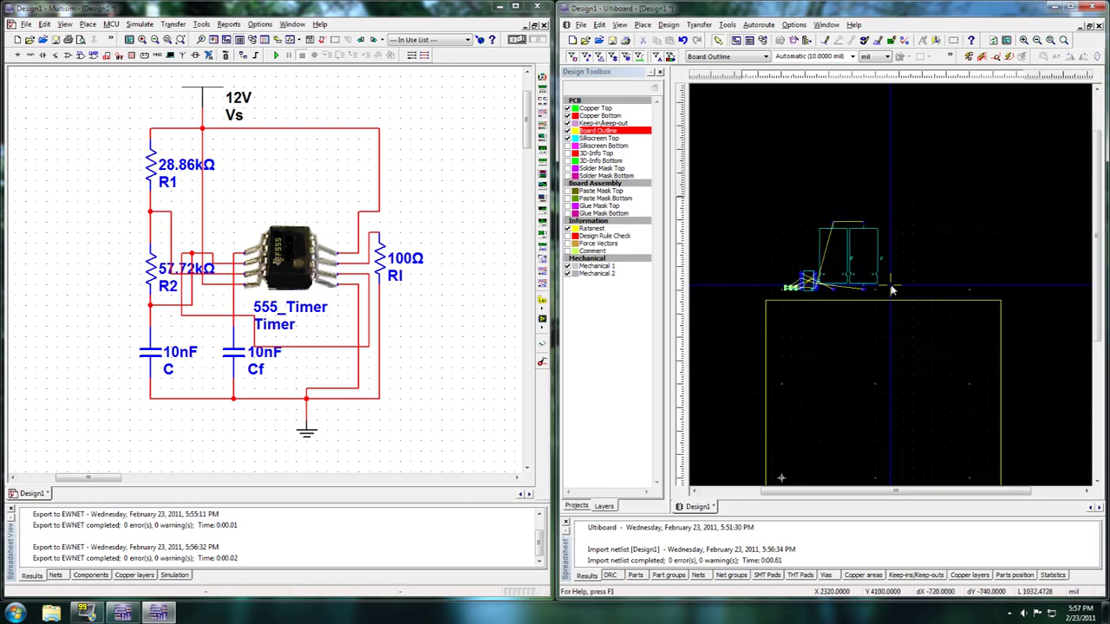
Step: Run autoplacement for all parts and inspect their arrangement on the board
click(759, 25)
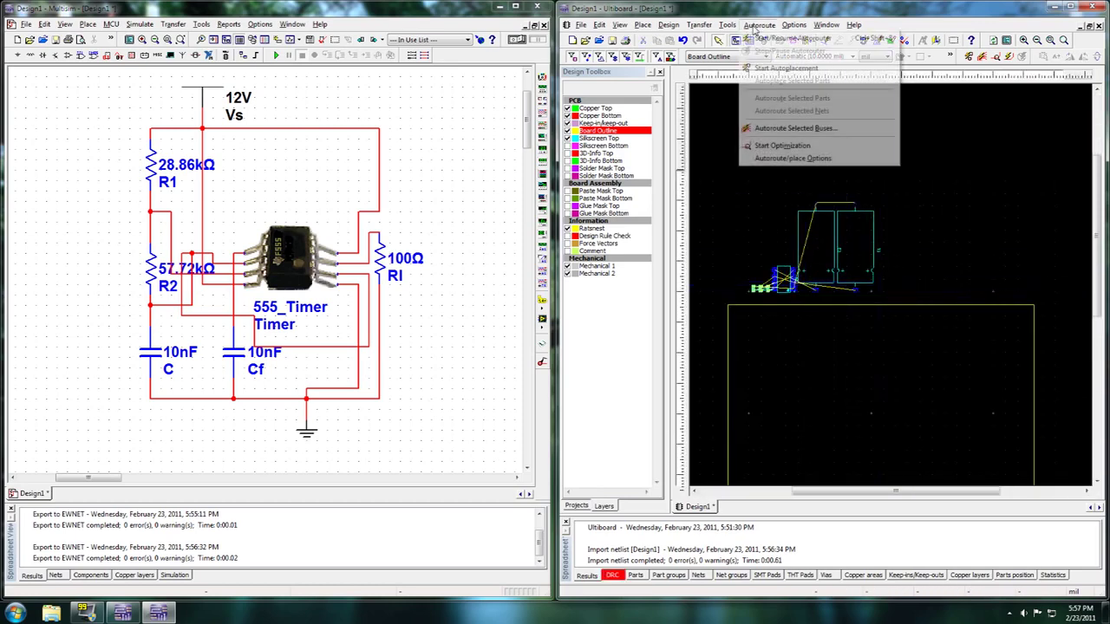
click(767, 69)
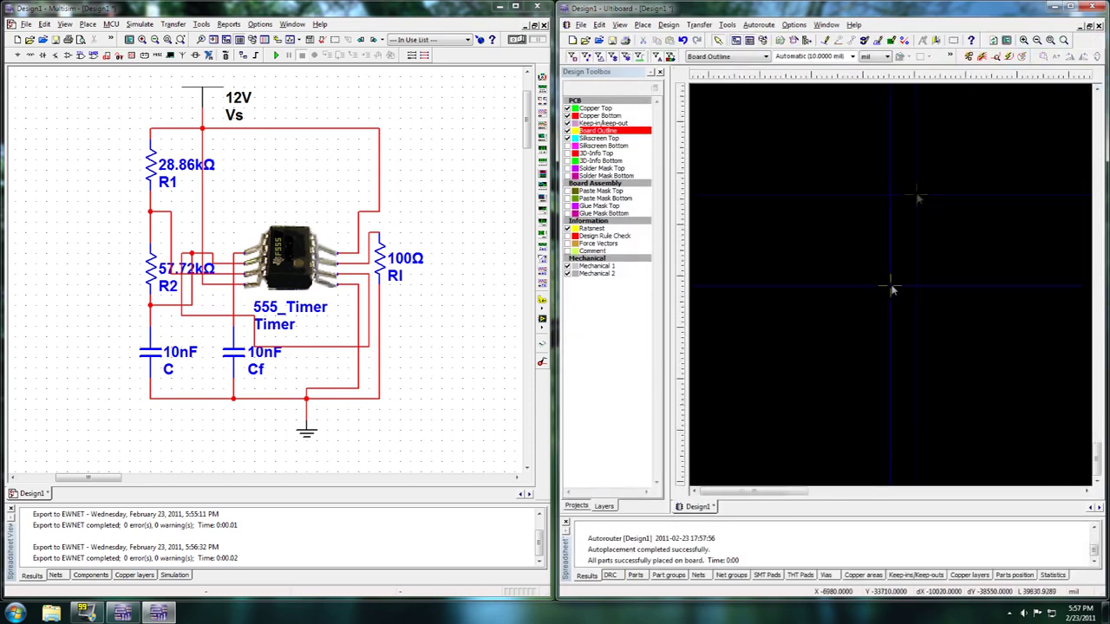
scroll(893, 290, down, 4)
scroll(887, 297, up, 4)
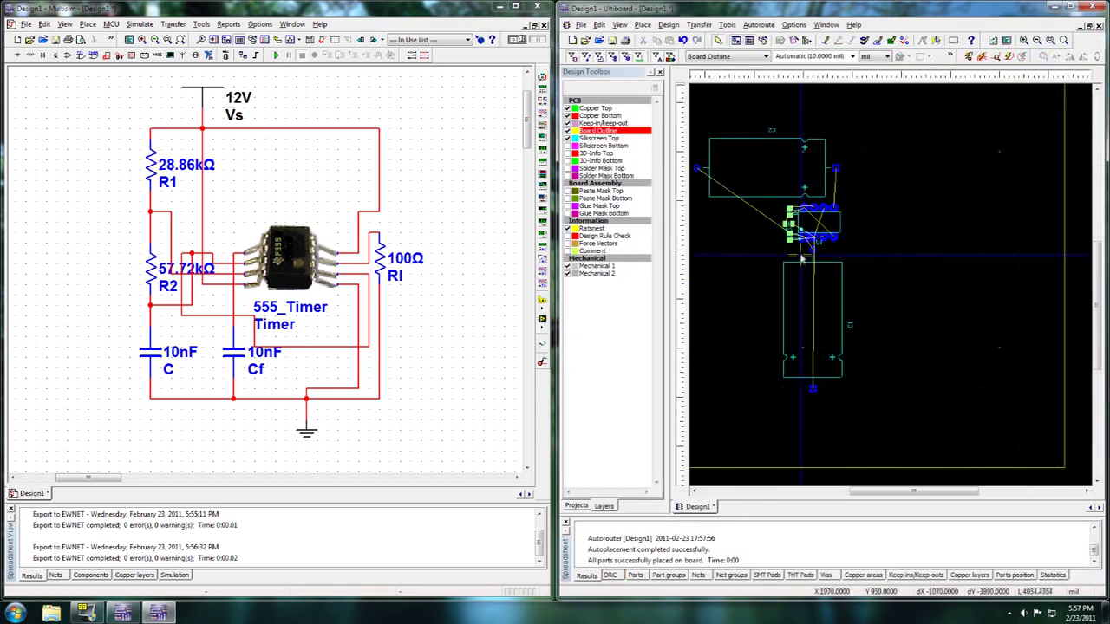
scroll(893, 291, up, 1)
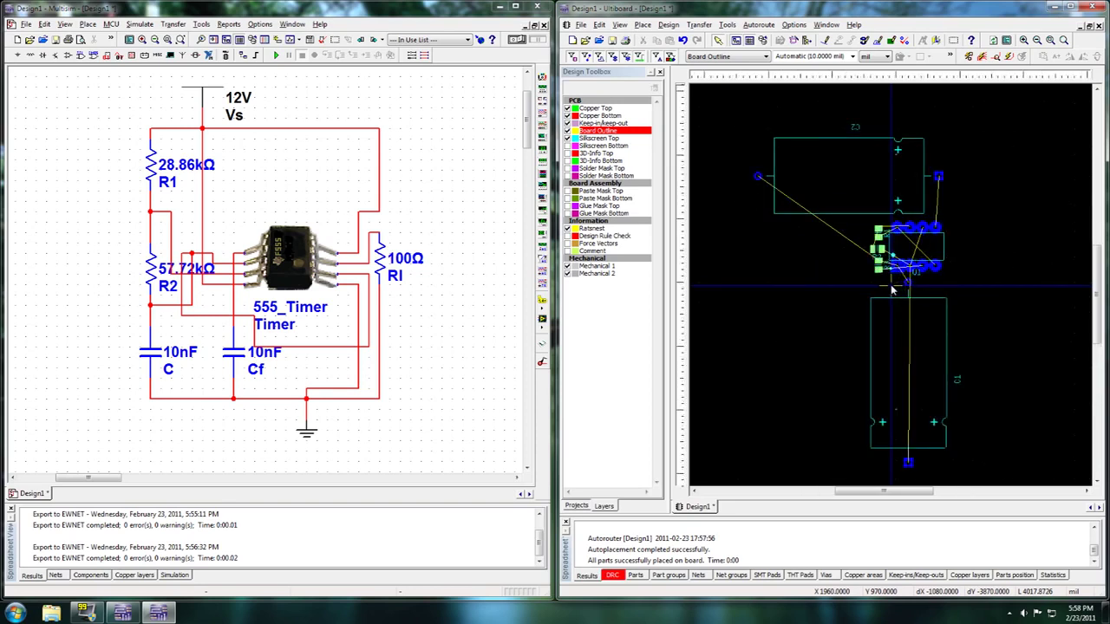
scroll(893, 291, down, 3)
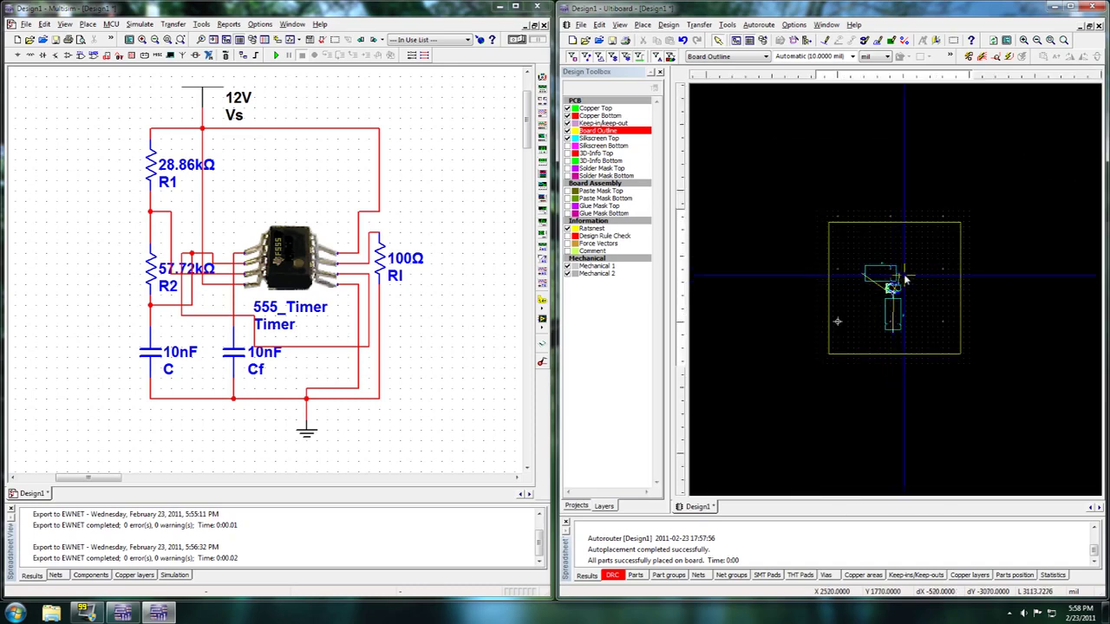
Step: Undo the autoplacement of the parts
scroll(893, 290, up, 5)
scroll(892, 289, down, 2)
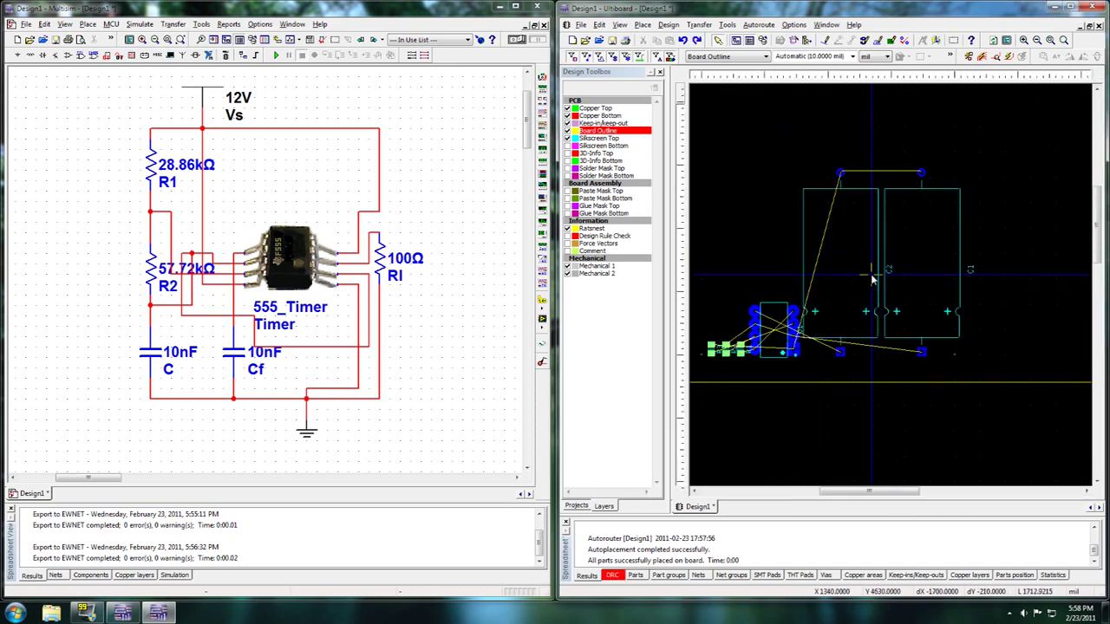
scroll(888, 292, up, 1)
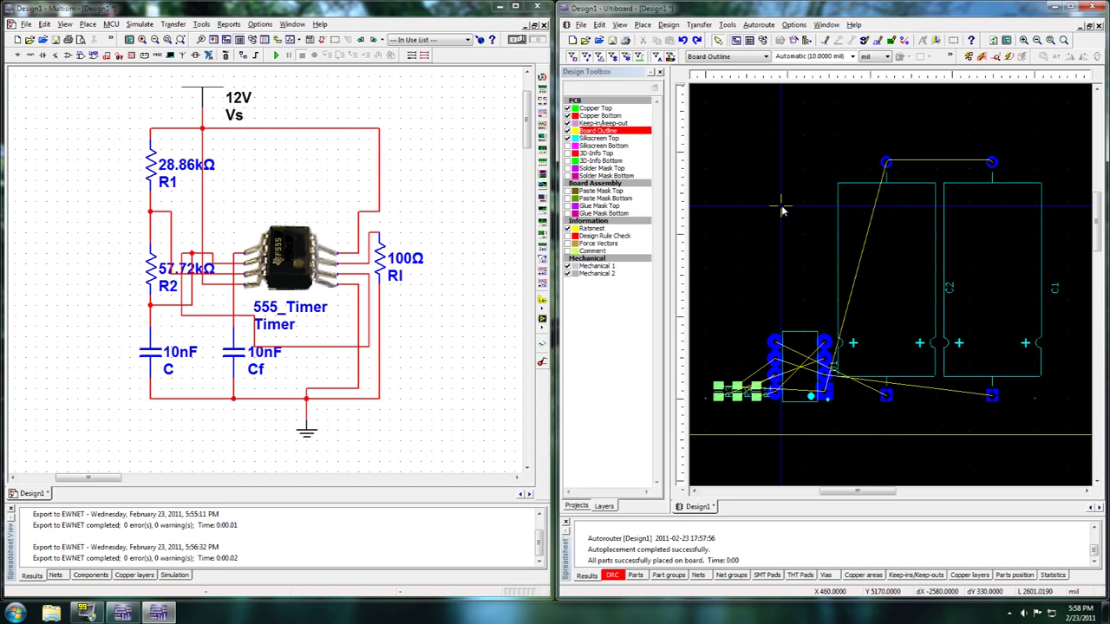
click(760, 24)
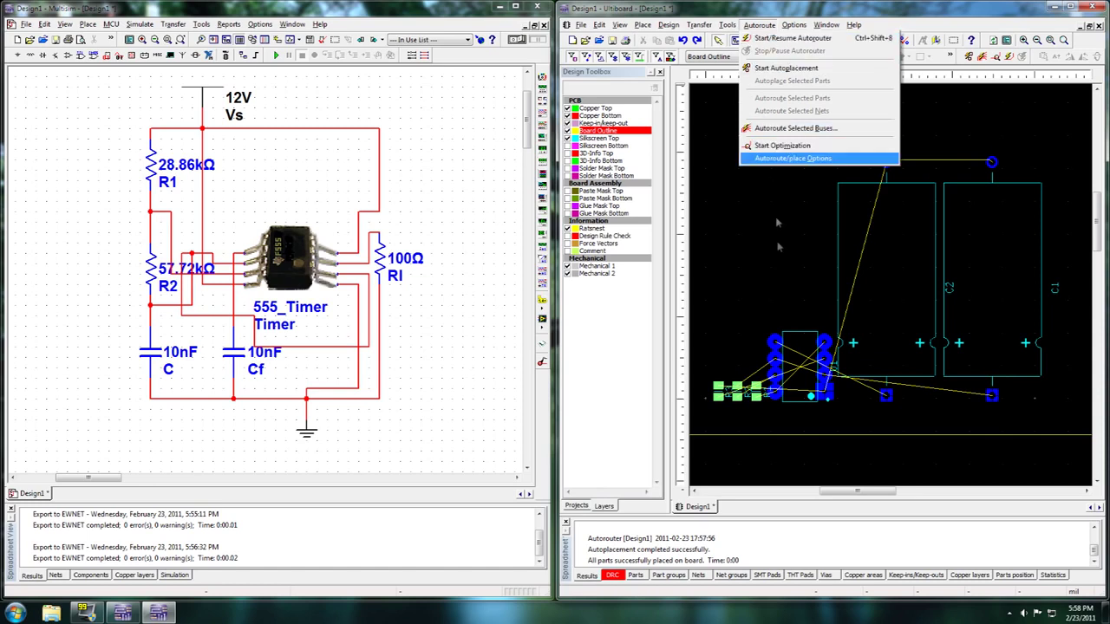
click(772, 39)
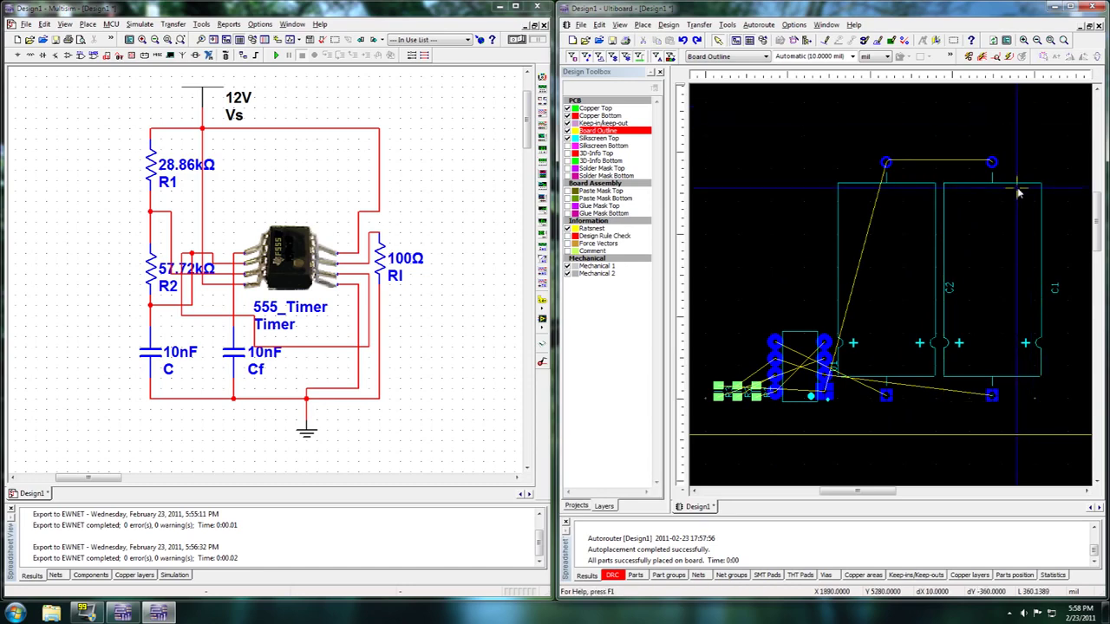
scroll(1037, 200, down, 1)
scroll(807, 332, up, 1)
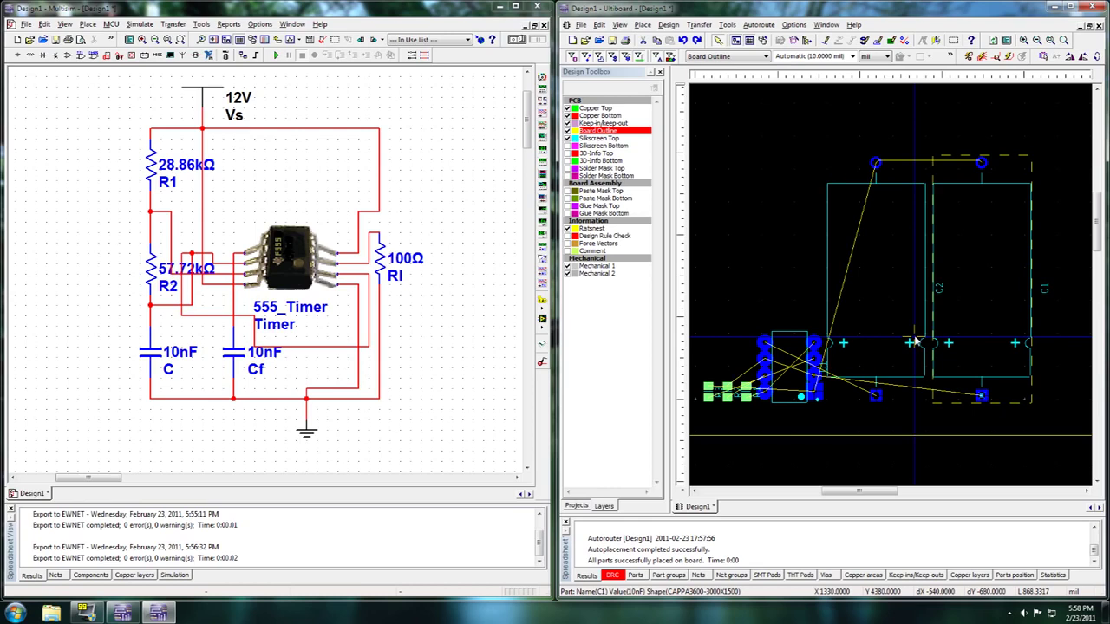
Step: Examine the footprints available for replacing load resistor Rl in the schematic, leaving the resistor as it is
right_click(376, 260)
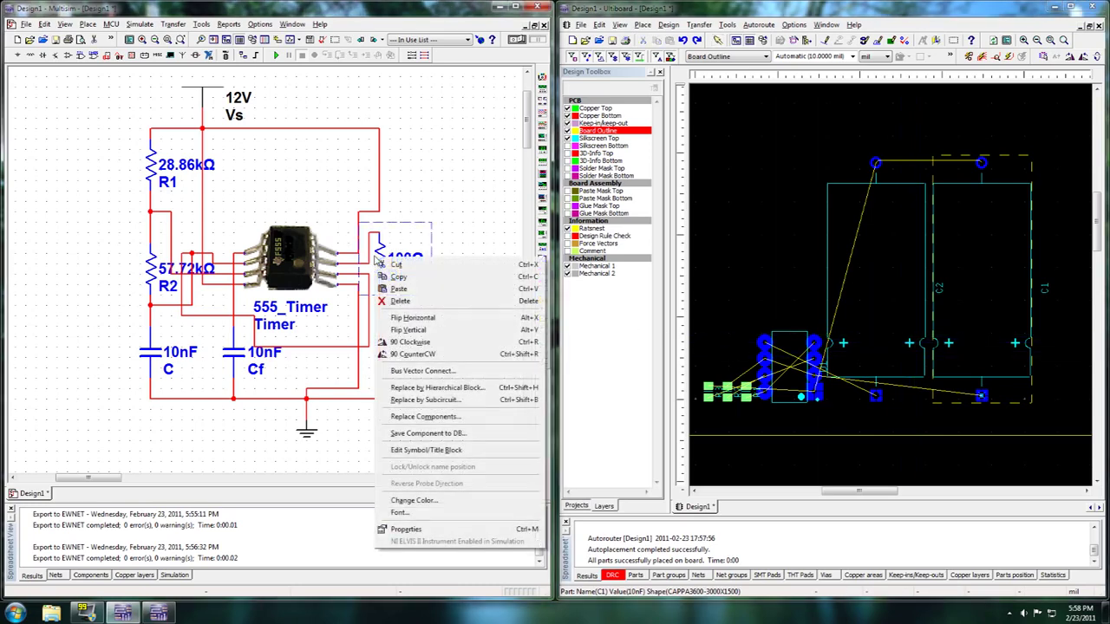
click(409, 527)
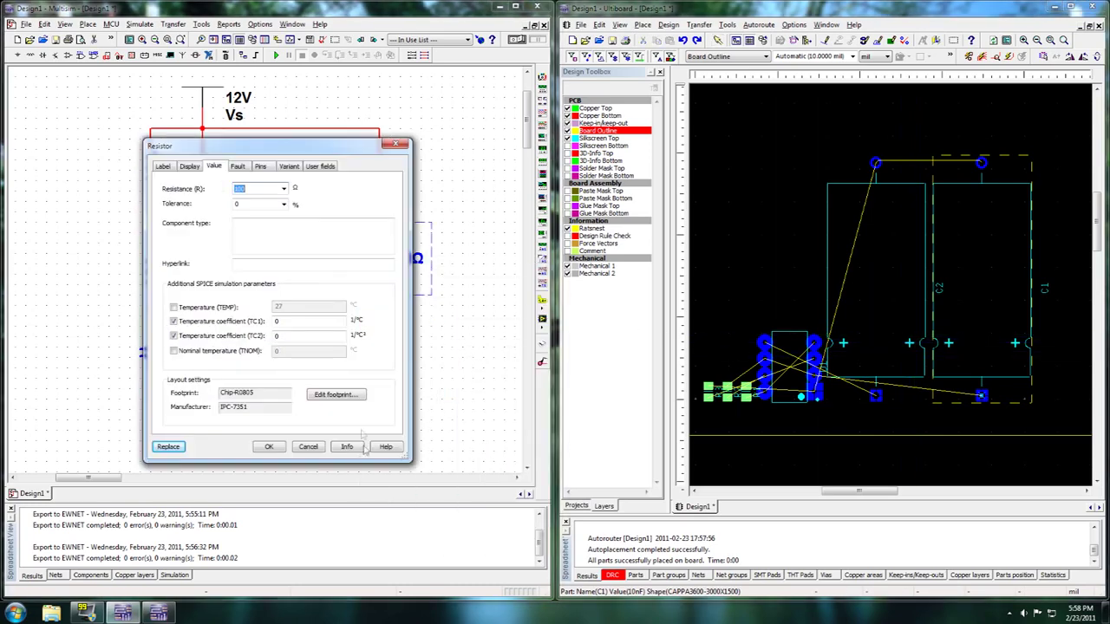
click(168, 447)
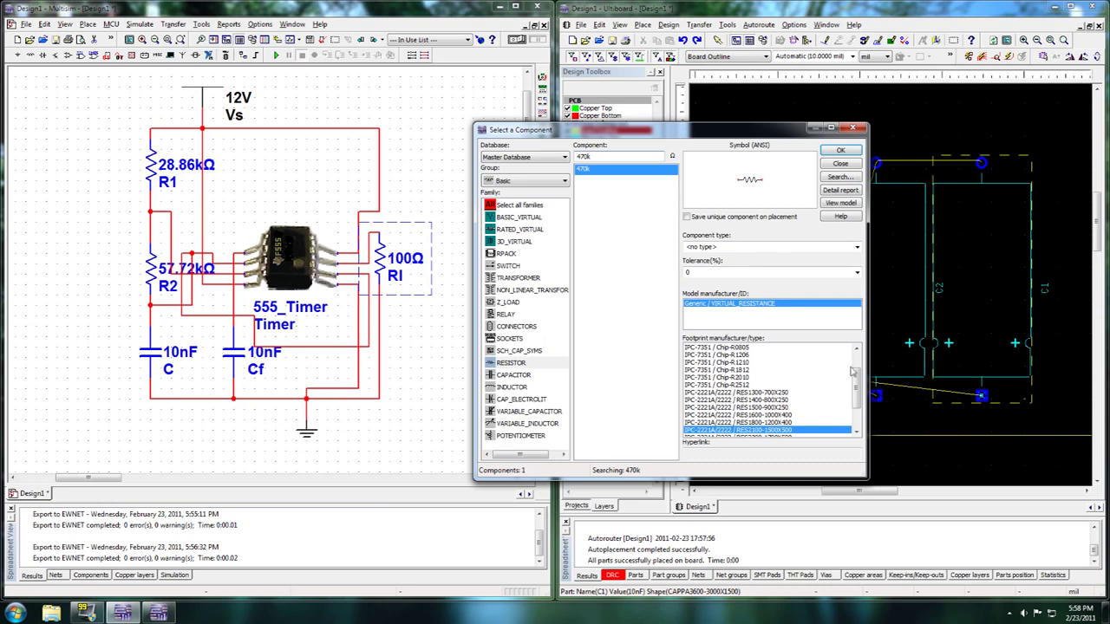
drag(856, 390, 858, 423)
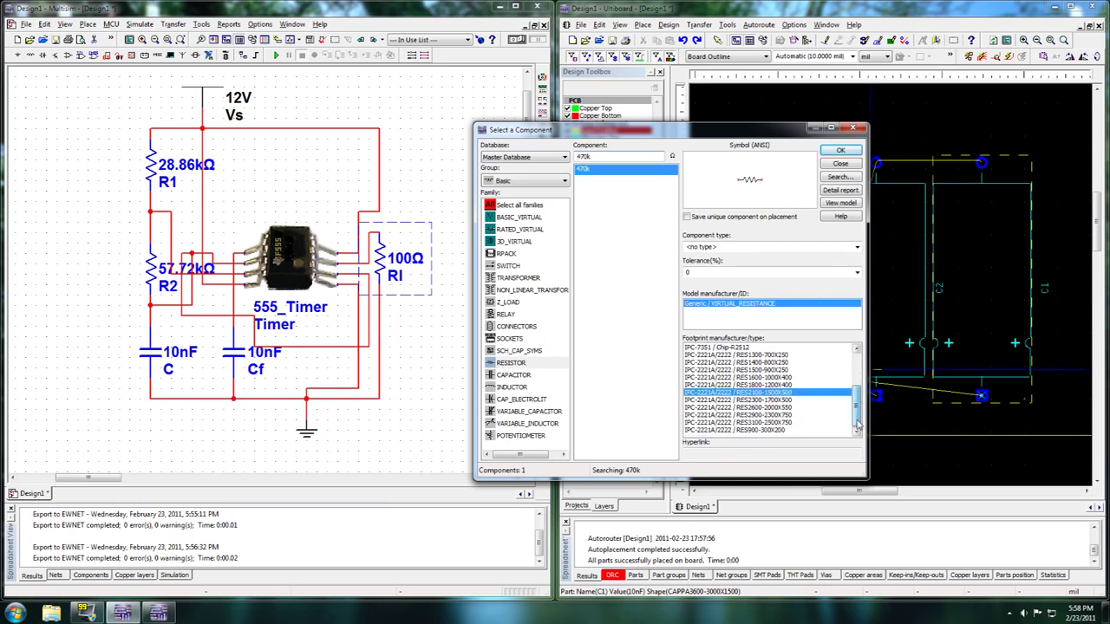
scroll(857, 423, up, 5)
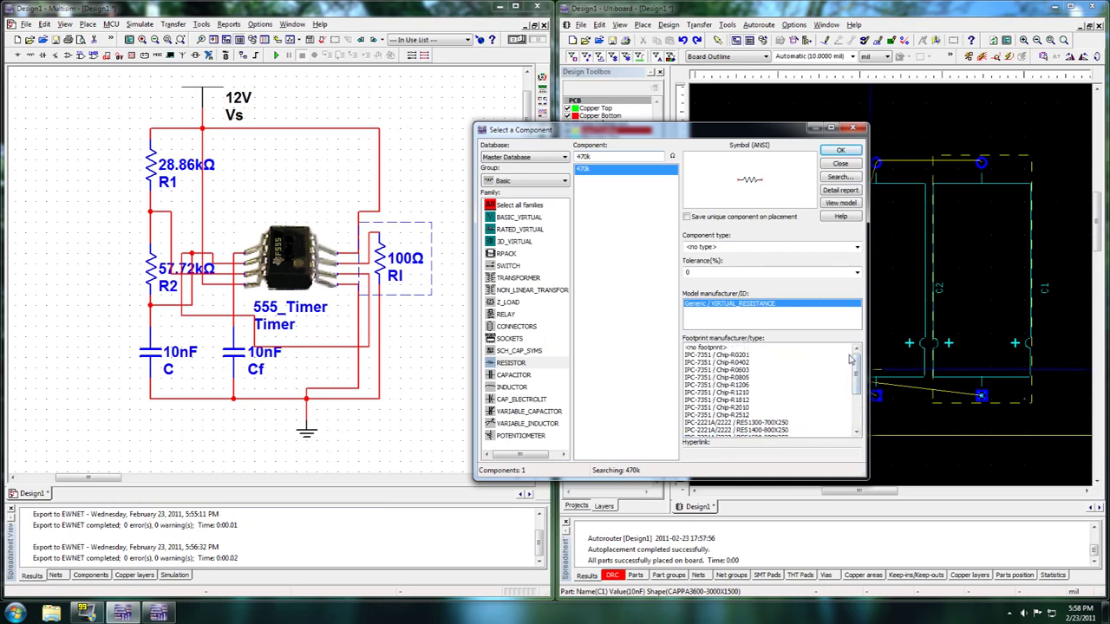
drag(857, 365, 852, 401)
scroll(846, 423, up, 5)
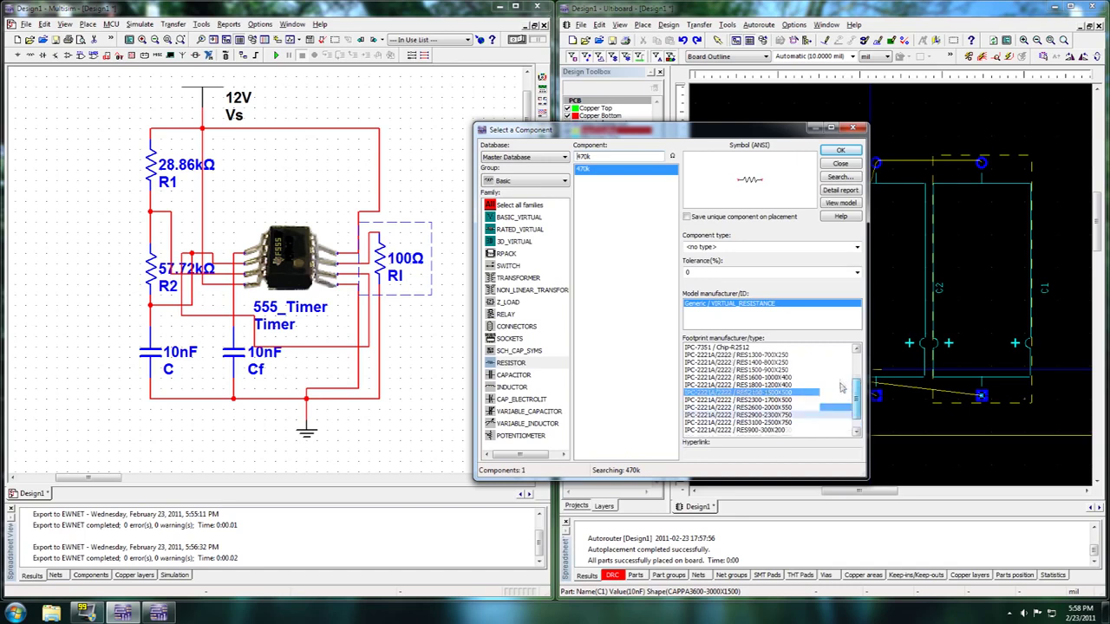
scroll(841, 366, down, 5)
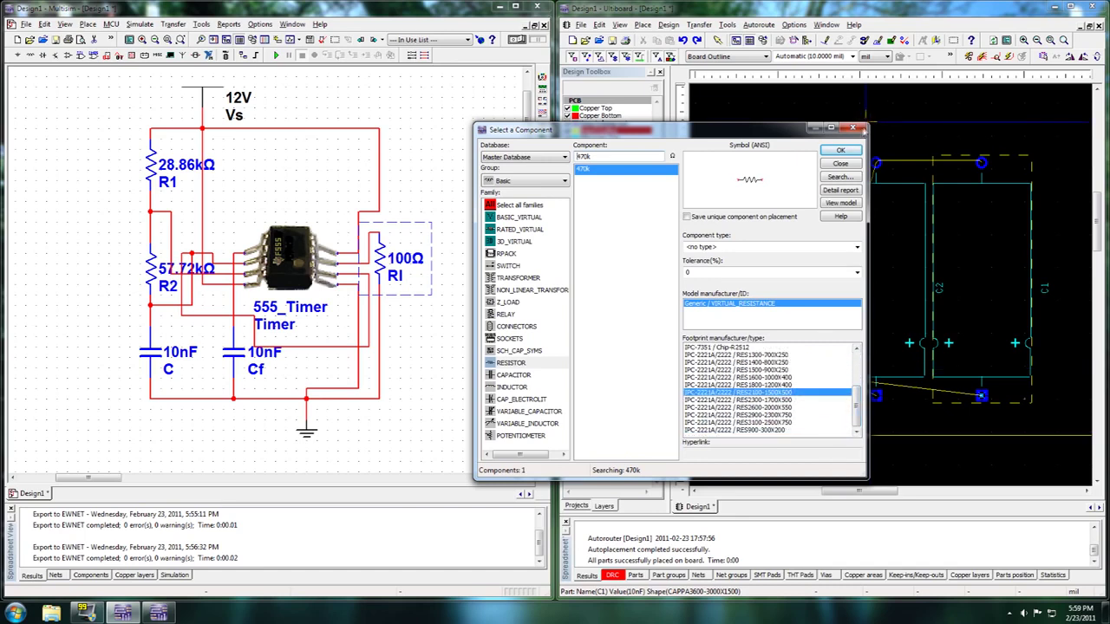
click(840, 150)
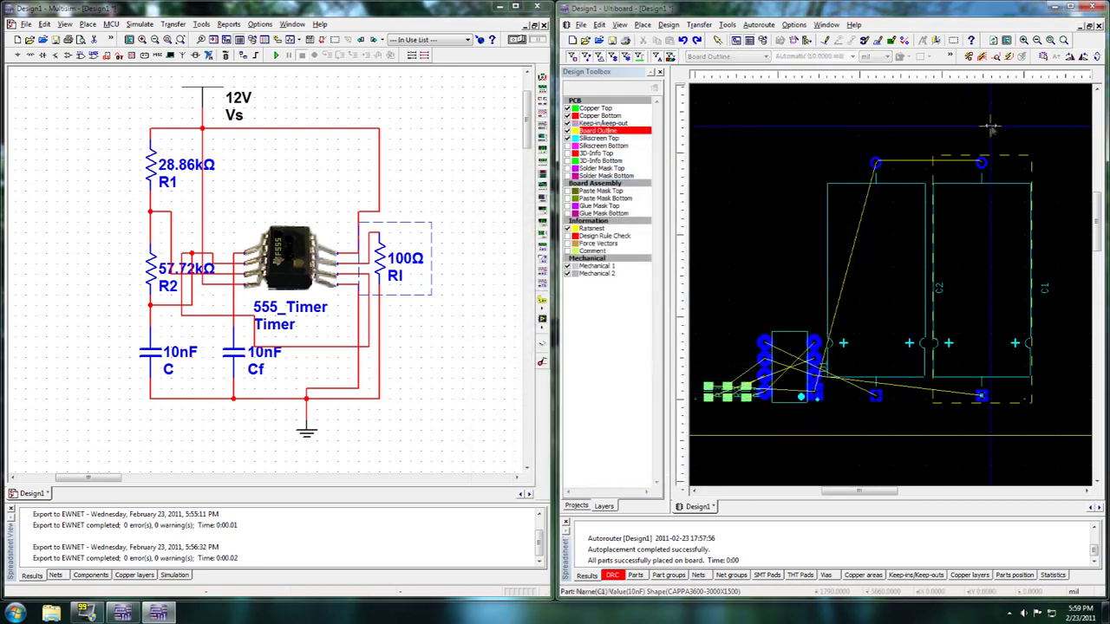
Step: Open capacitor C1 on the board for in-place part editing
right_click(997, 244)
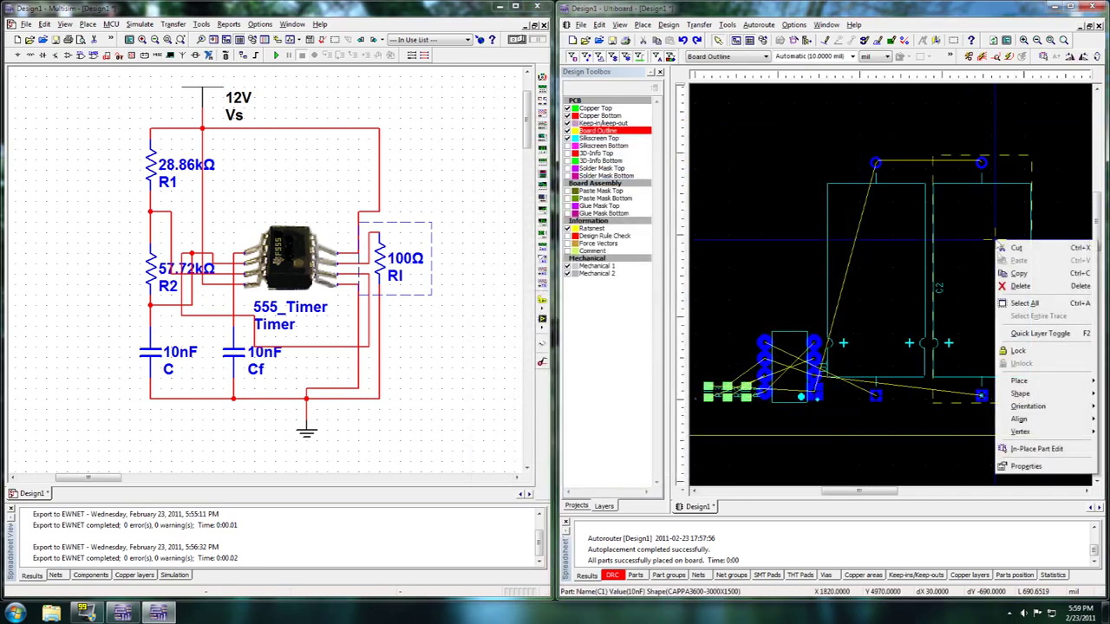
click(1037, 449)
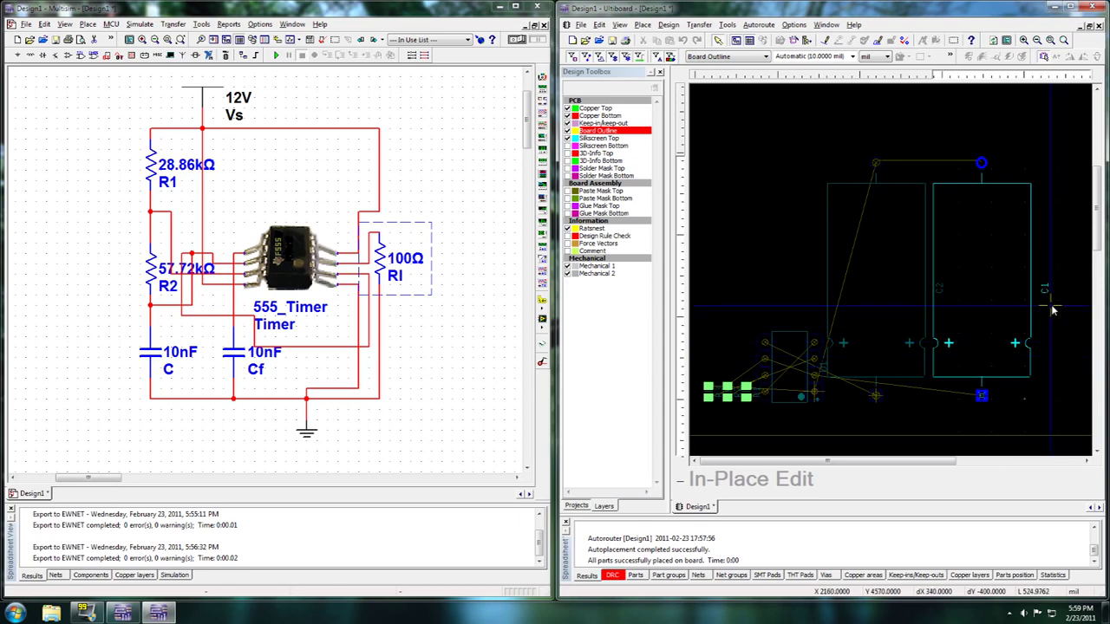
scroll(1030, 345, up, 1)
scroll(879, 228, down, 1)
scroll(883, 243, up, 1)
scroll(893, 274, down, 1)
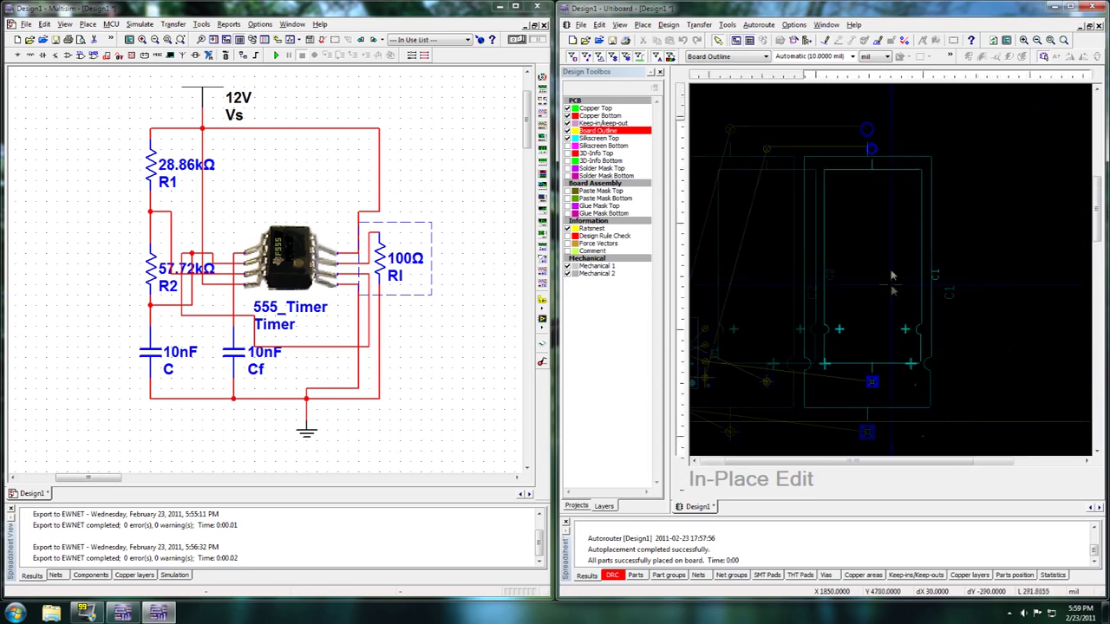
scroll(892, 274, up, 1)
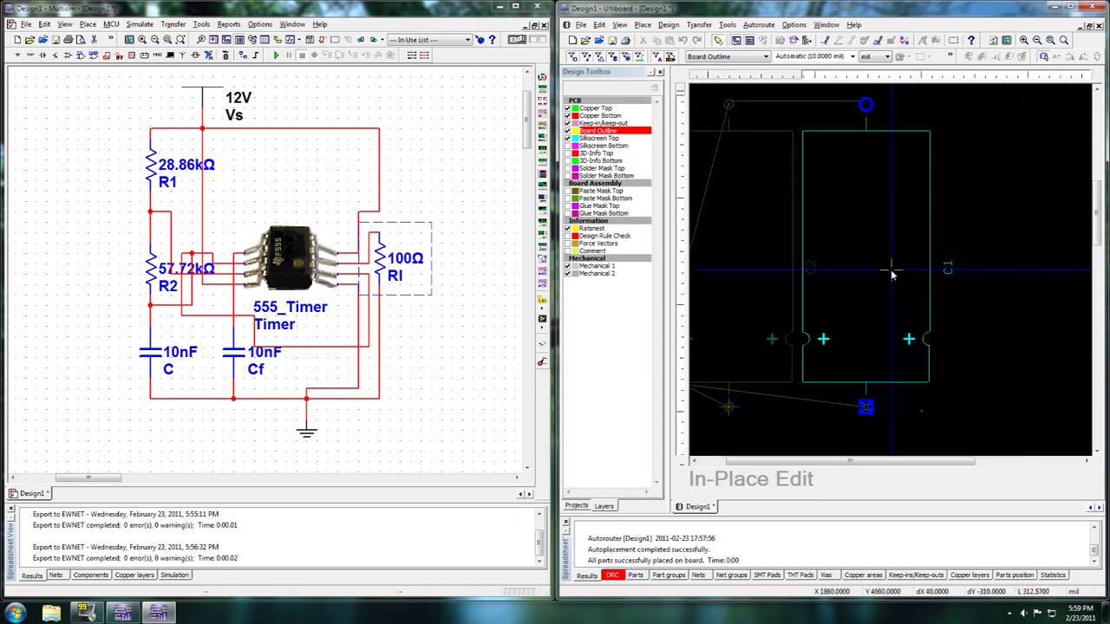
click(931, 234)
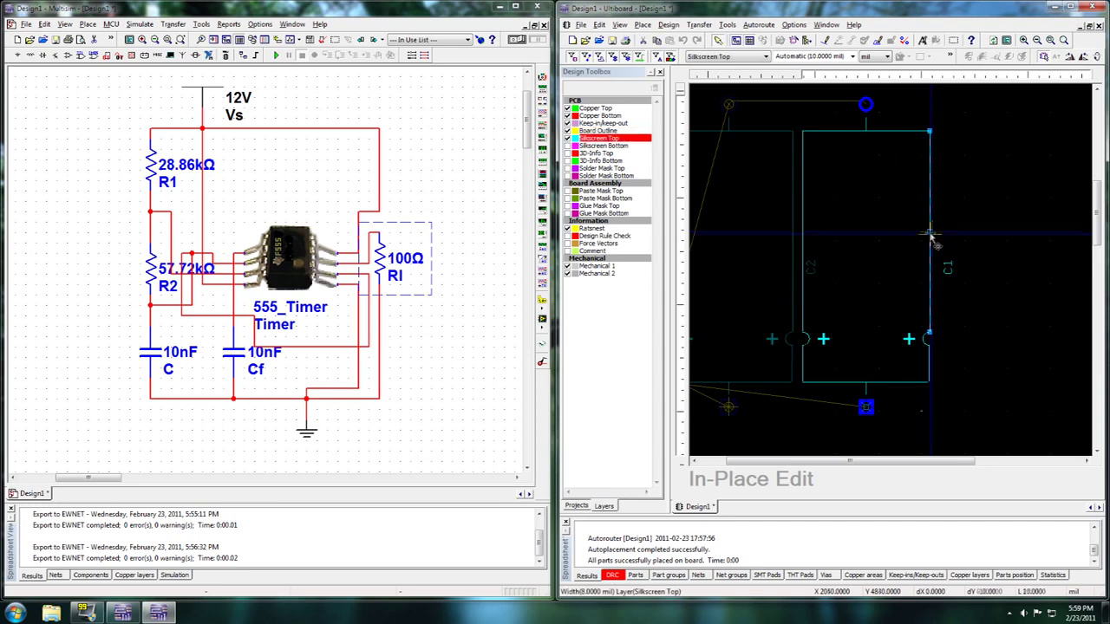
click(874, 196)
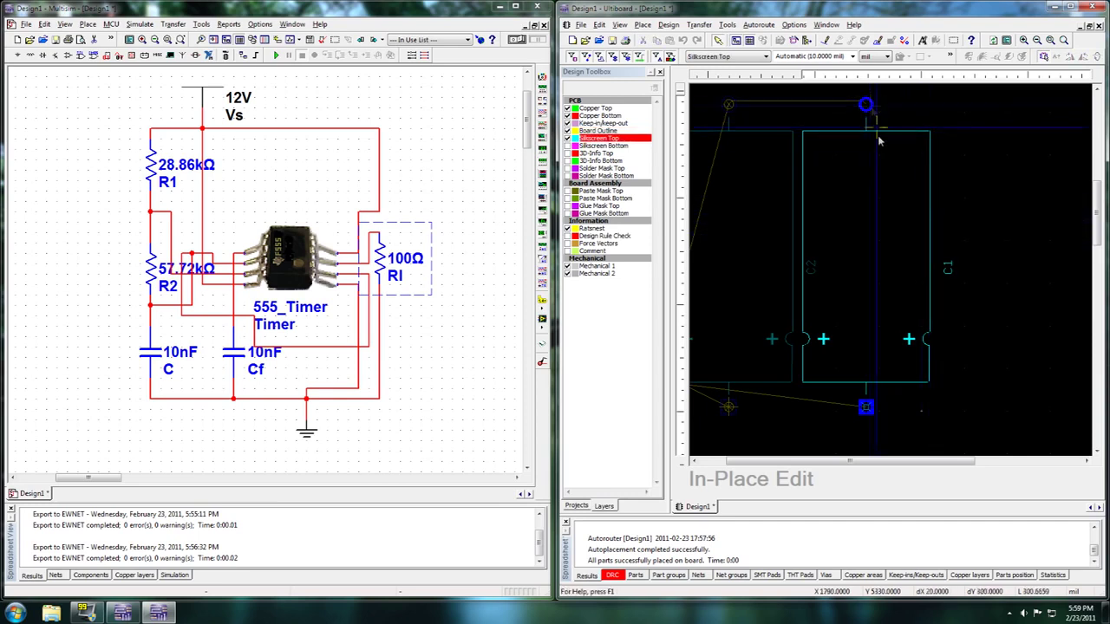
Step: Copy the Y coordinate of C1's square pad from its through hole pin properties
double_click(871, 408)
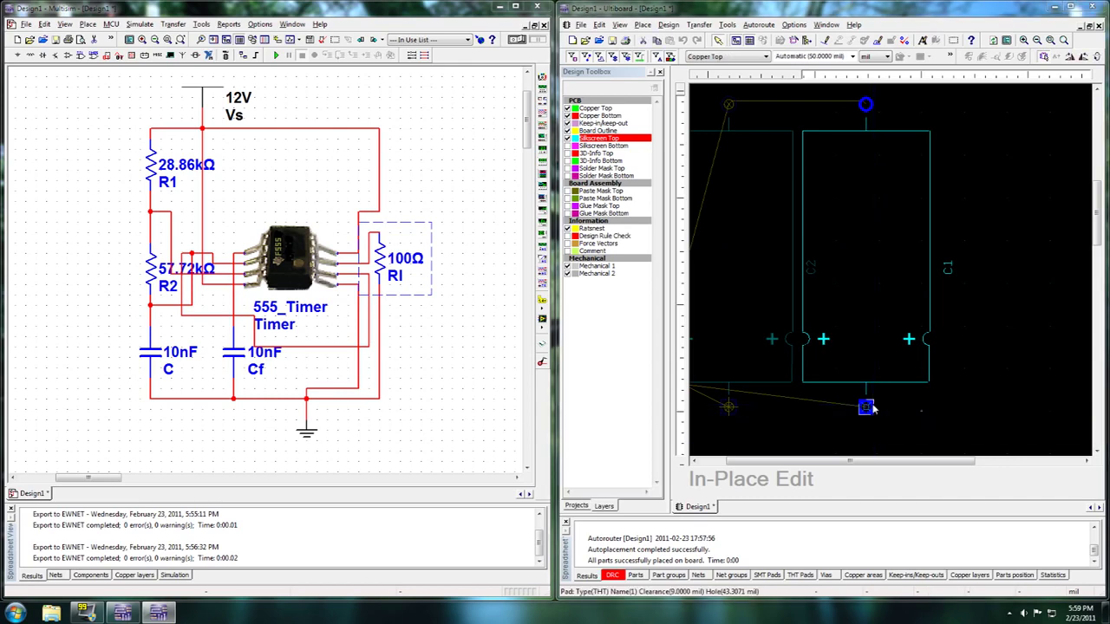
drag(824, 159, 583, 208)
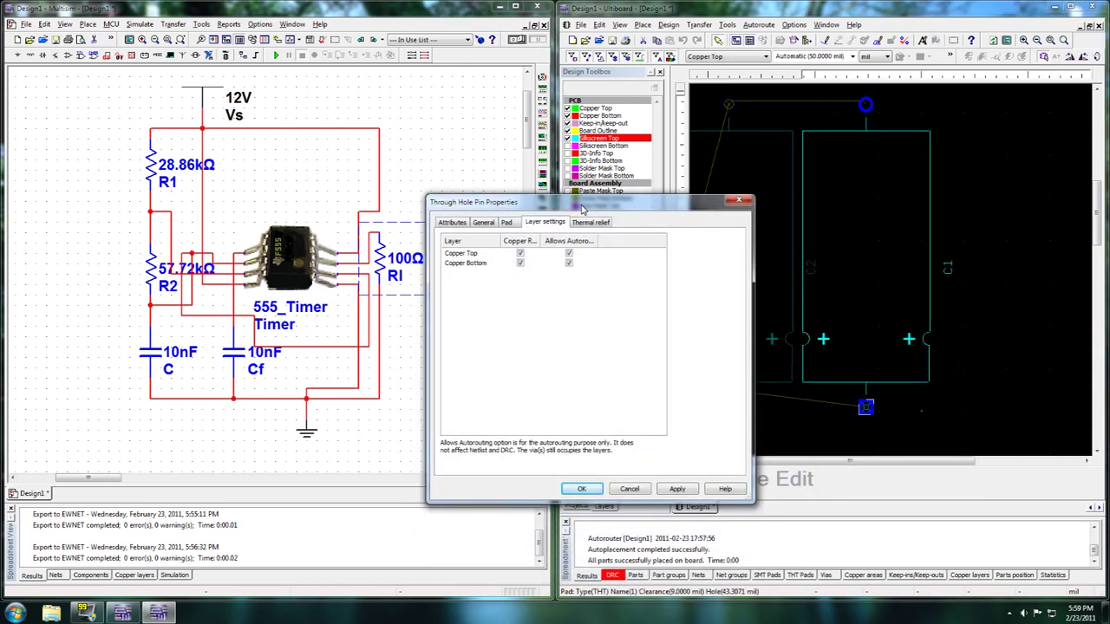
click(506, 222)
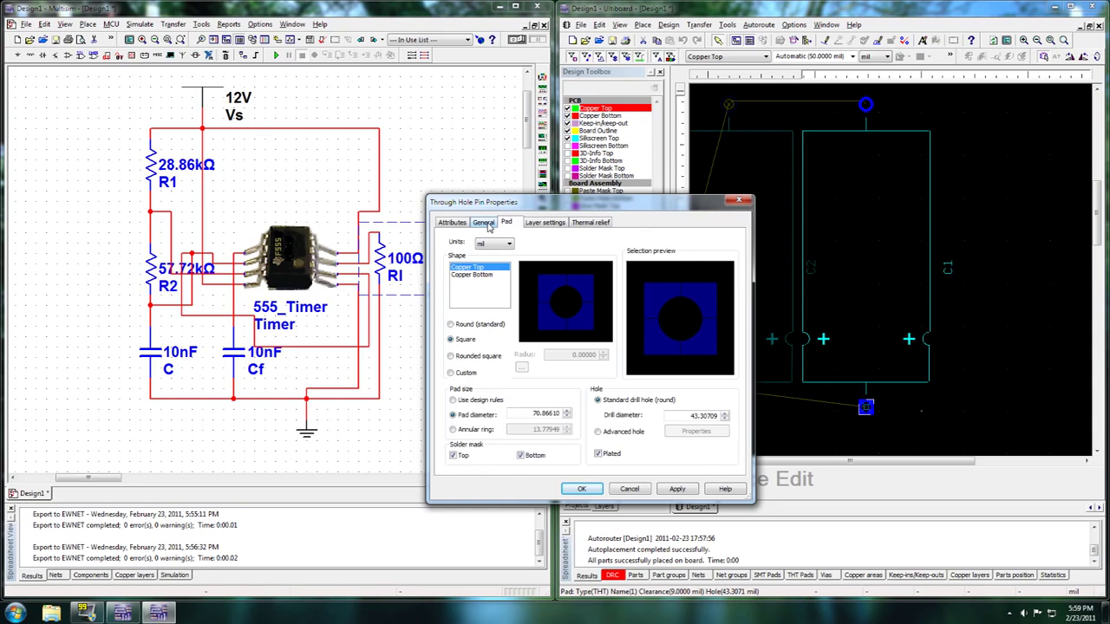
click(486, 224)
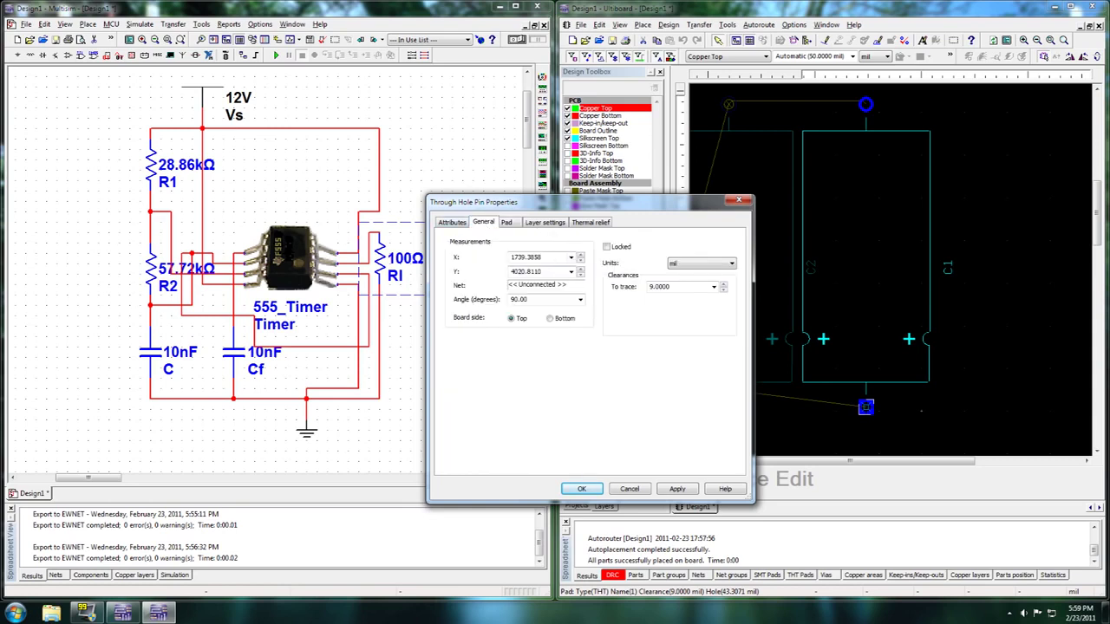
double_click(526, 272)
key(ctrl+c)
click(739, 201)
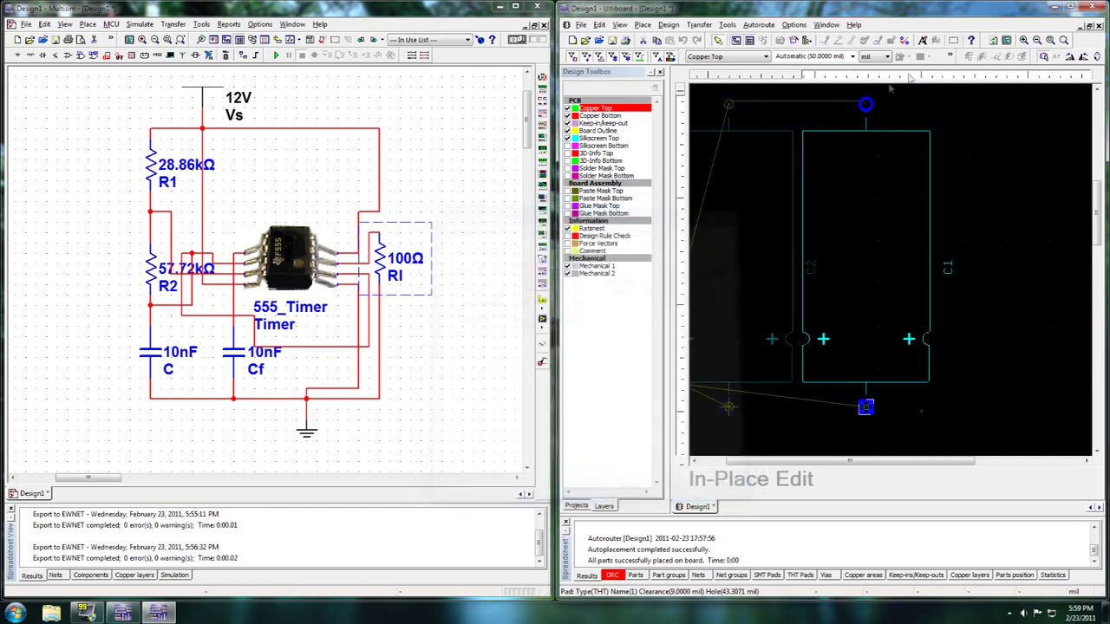
Step: Paste the copied Y coordinate into C1's round pad and adjust it to about 4320 mil, just above the square pad
double_click(865, 104)
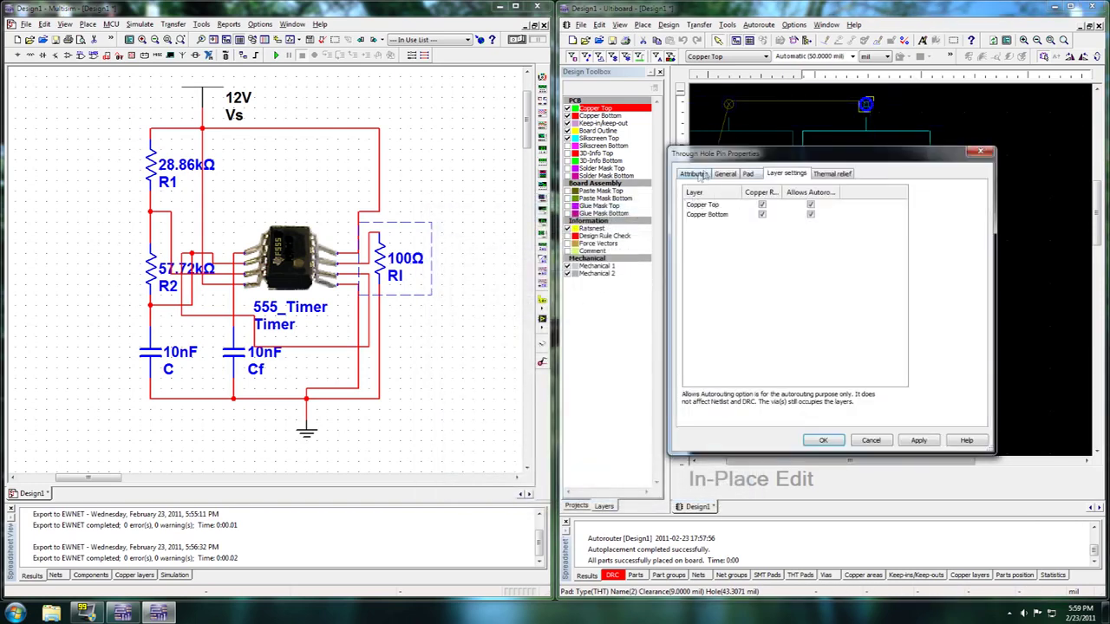
click(696, 175)
click(727, 178)
drag(785, 223, 713, 224)
key(ctrl+v)
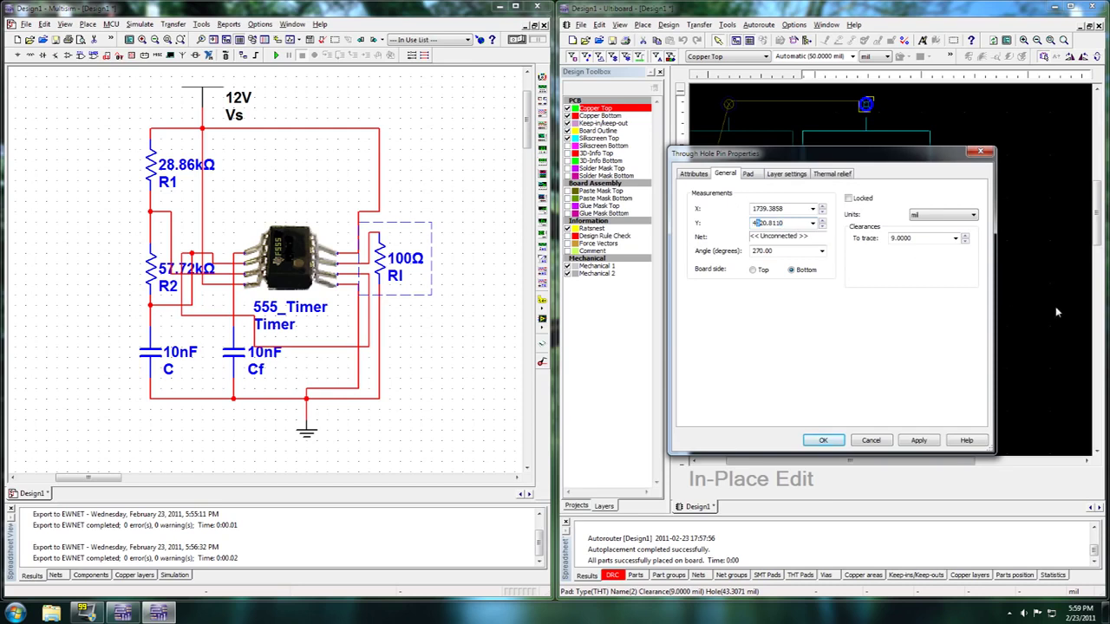
click(823, 441)
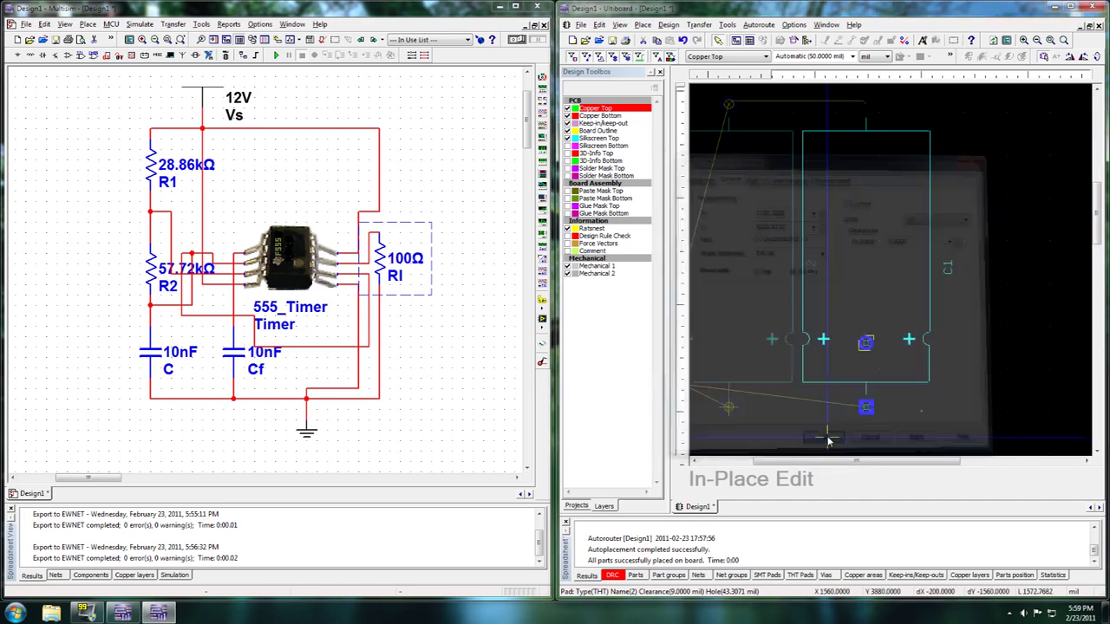
Step: Delete C1's silkscreen body outline and both plus marks, keeping only its two pads and label
scroll(891, 274, up, 2)
scroll(892, 274, down, 3)
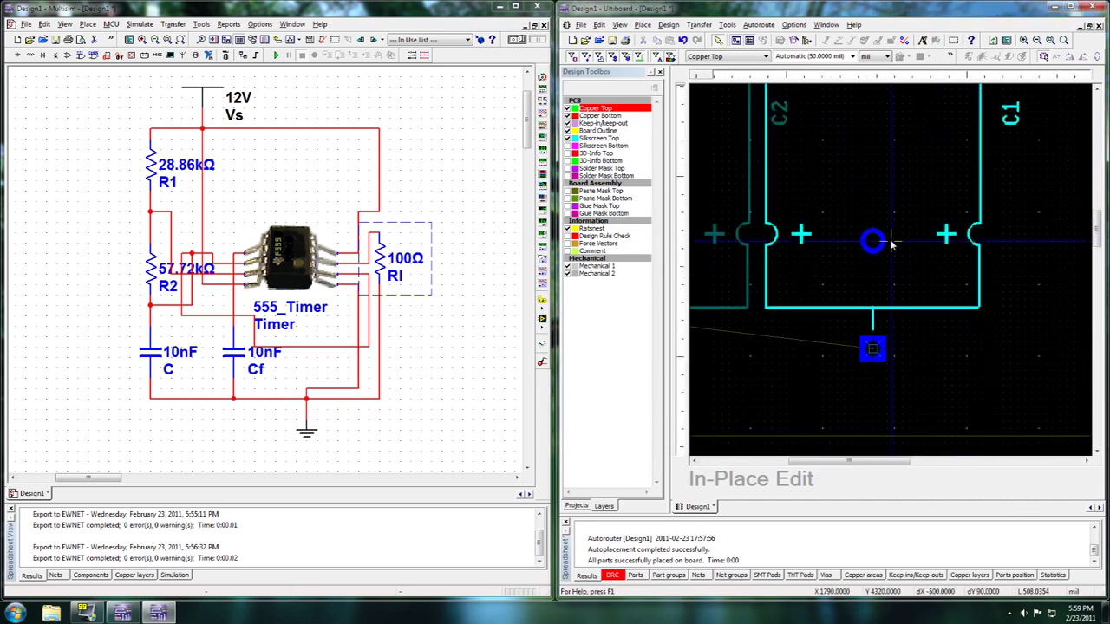
scroll(892, 274, up, 2)
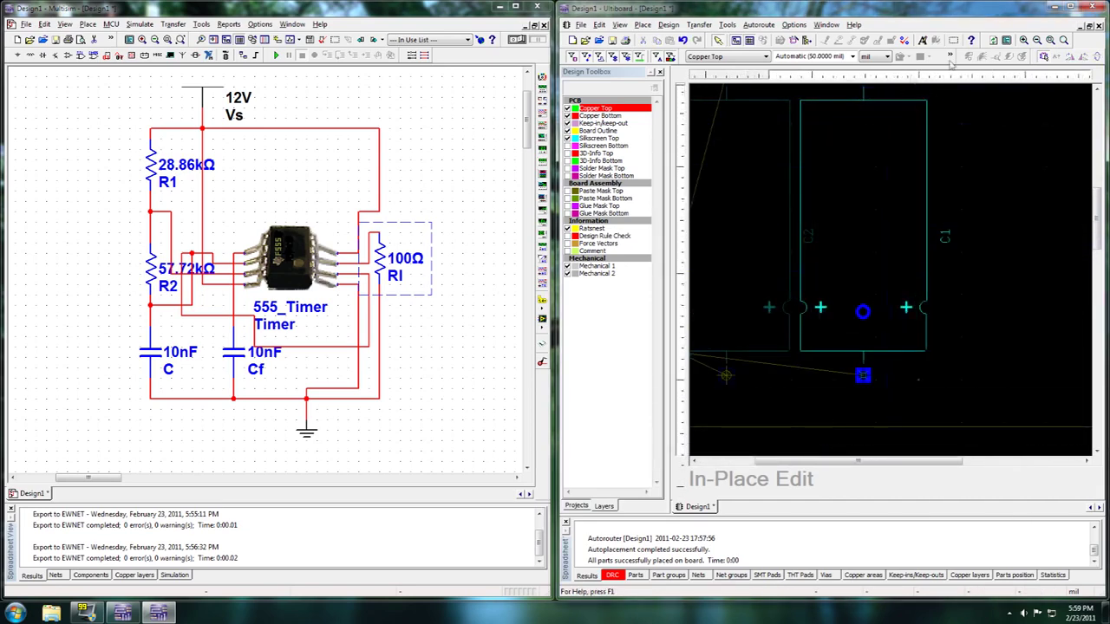
drag(860, 148, 800, 179)
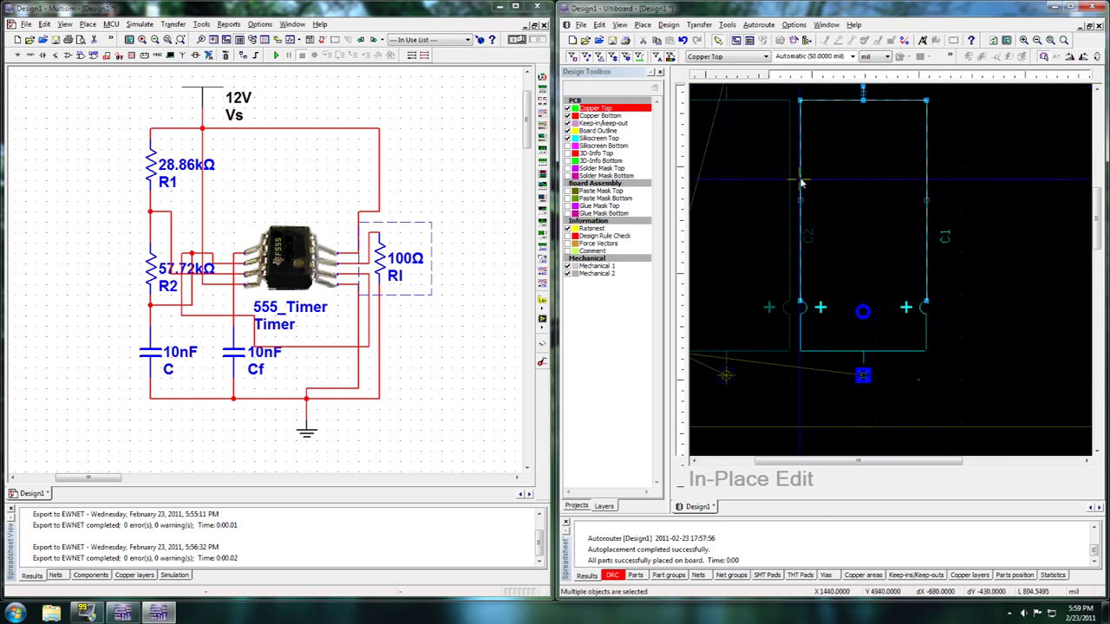
key(Delete)
drag(908, 243, 859, 361)
key(Delete)
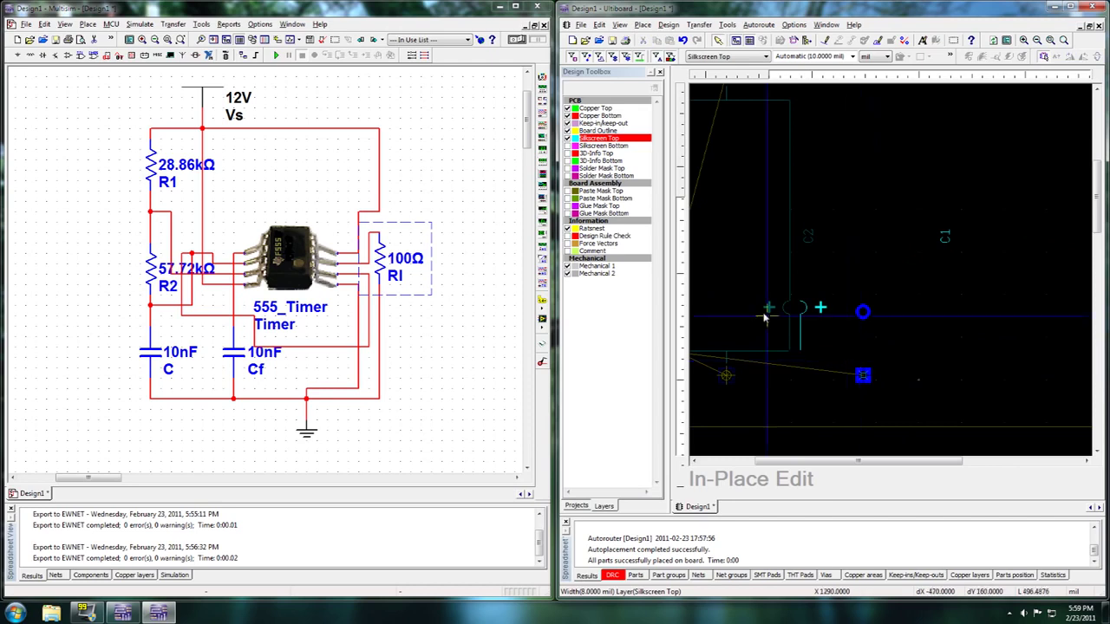
drag(832, 293, 798, 352)
key(Delete)
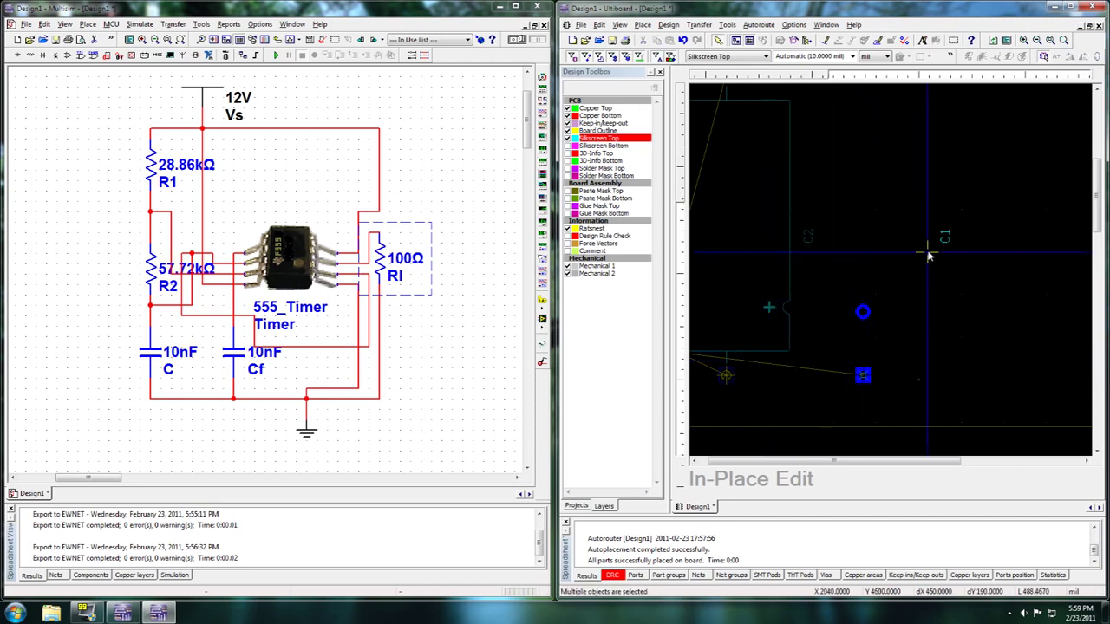
Step: Move the C1 label close beside its two pads
drag(945, 238, 886, 332)
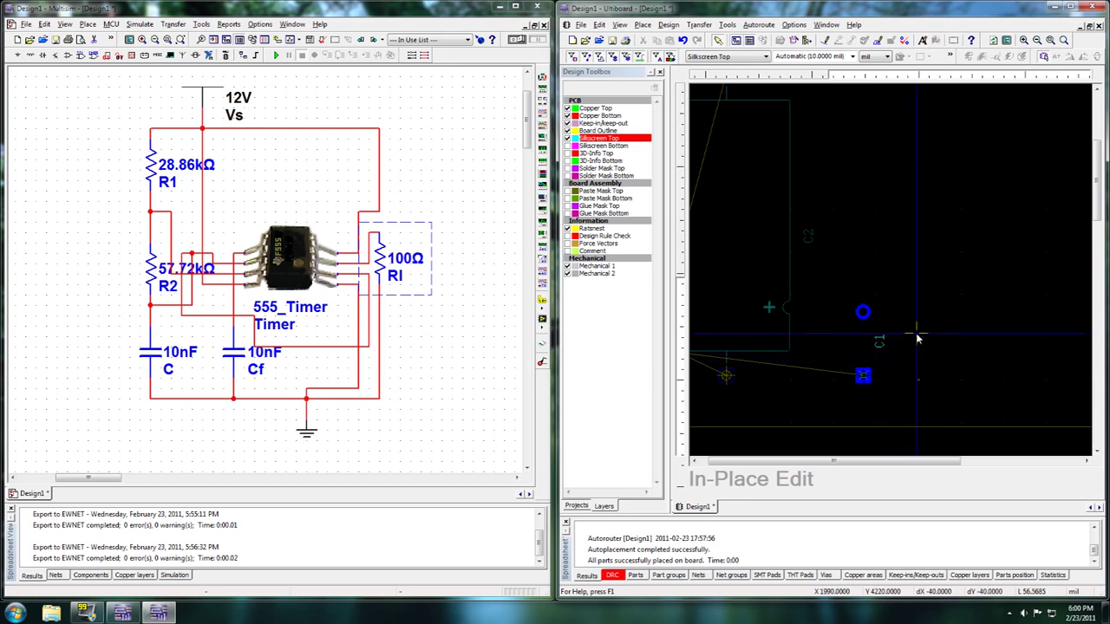
drag(882, 345, 895, 344)
click(905, 282)
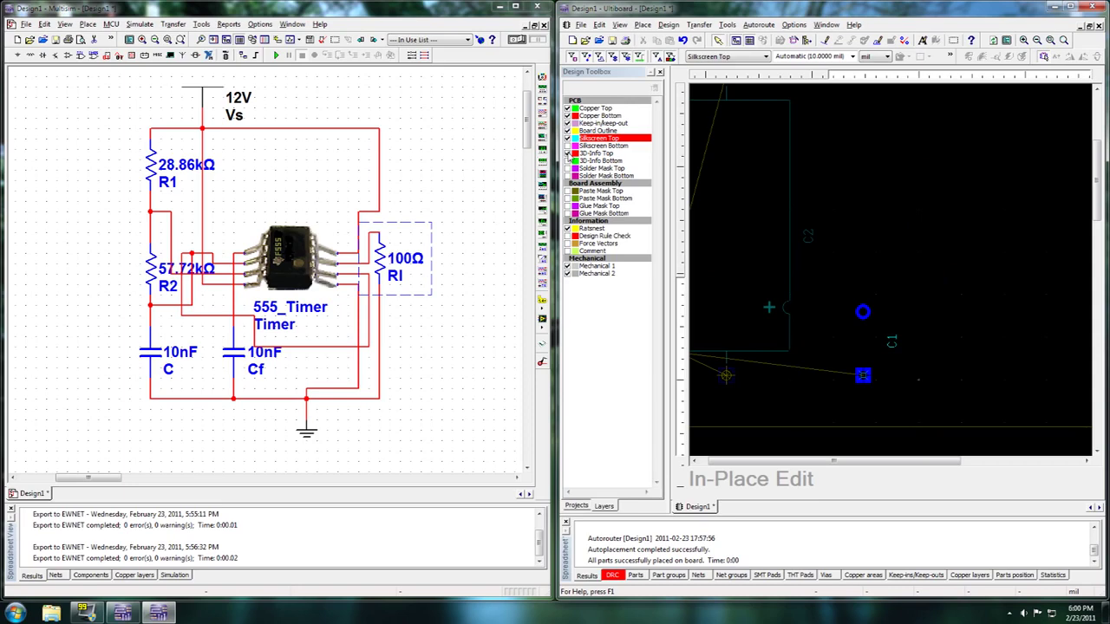
Step: Draw a rectangle on the 3D-Info Top layer enclosing both pads of C1
click(590, 154)
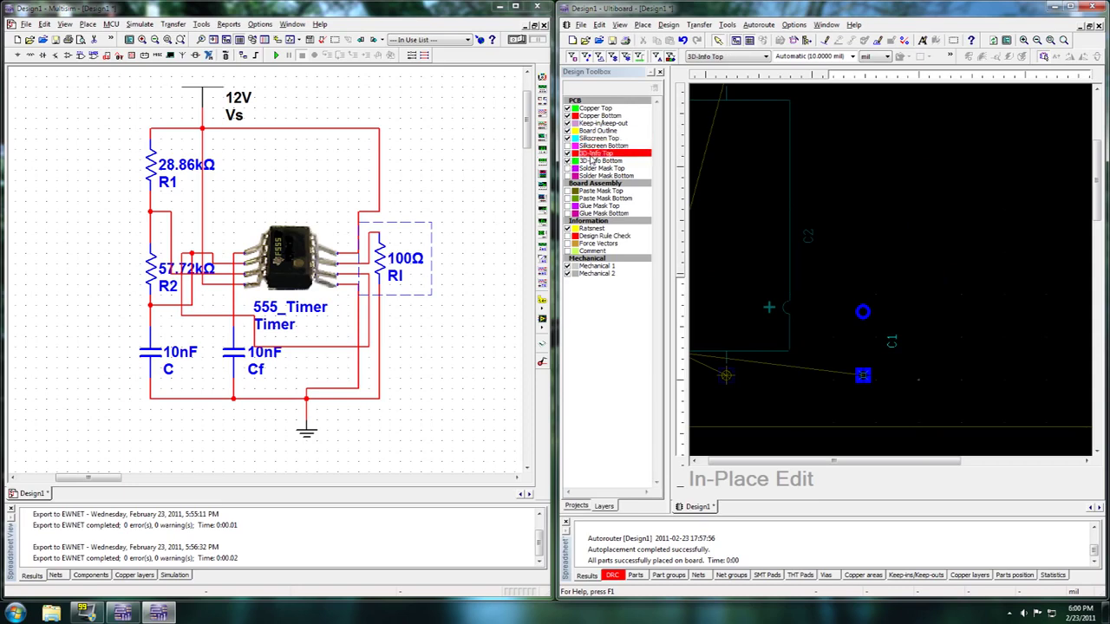
scroll(891, 279, down, 2)
scroll(892, 279, up, 4)
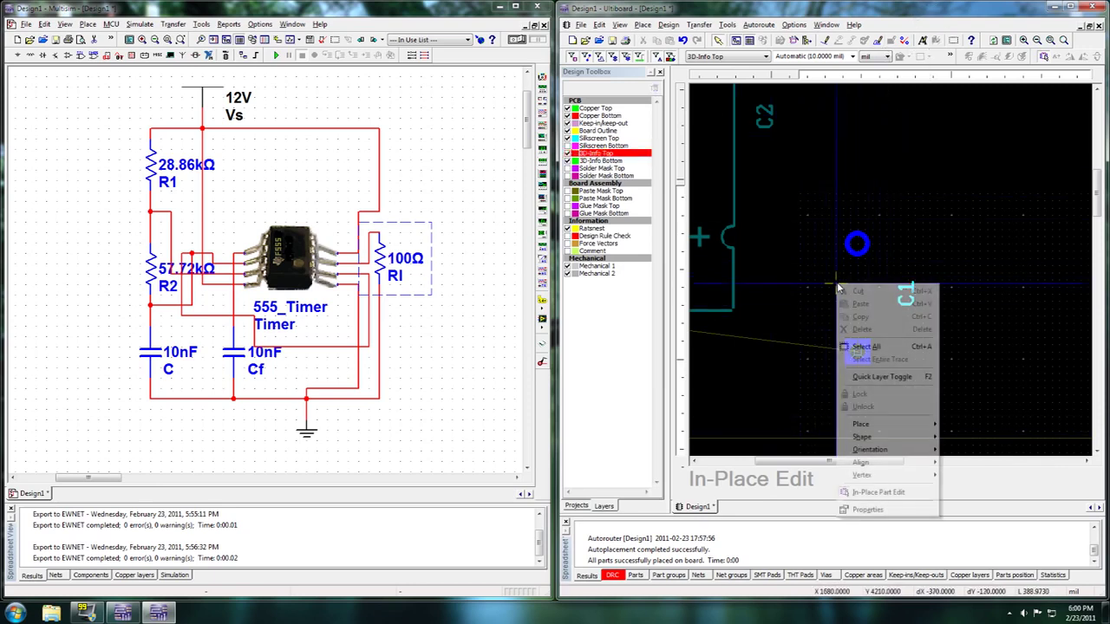
mouse_move(902, 437)
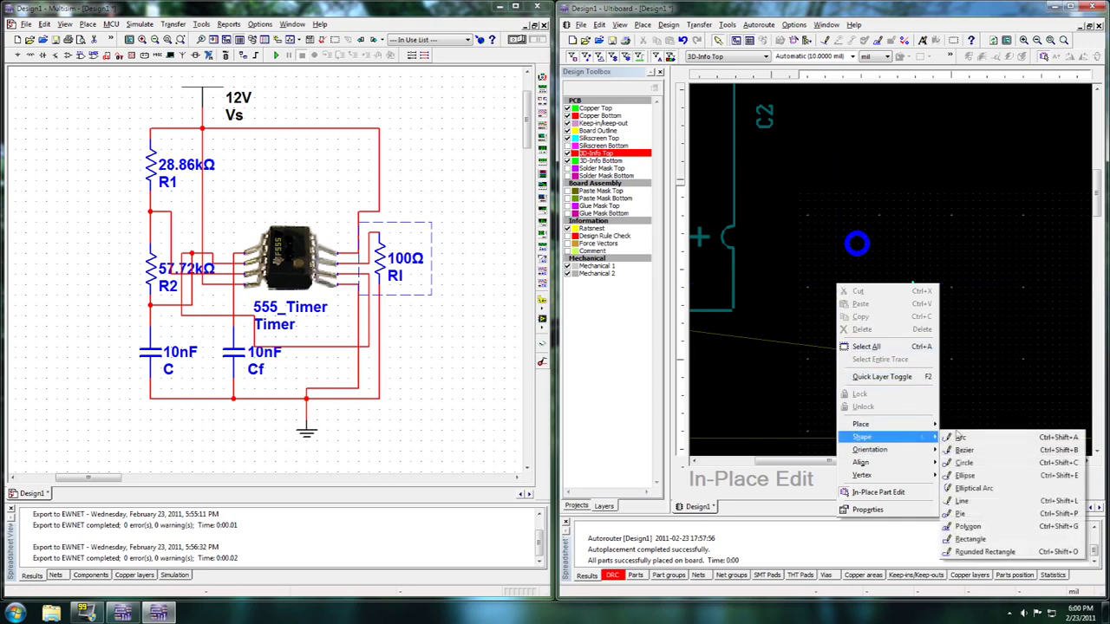
click(1017, 540)
drag(818, 223, 895, 377)
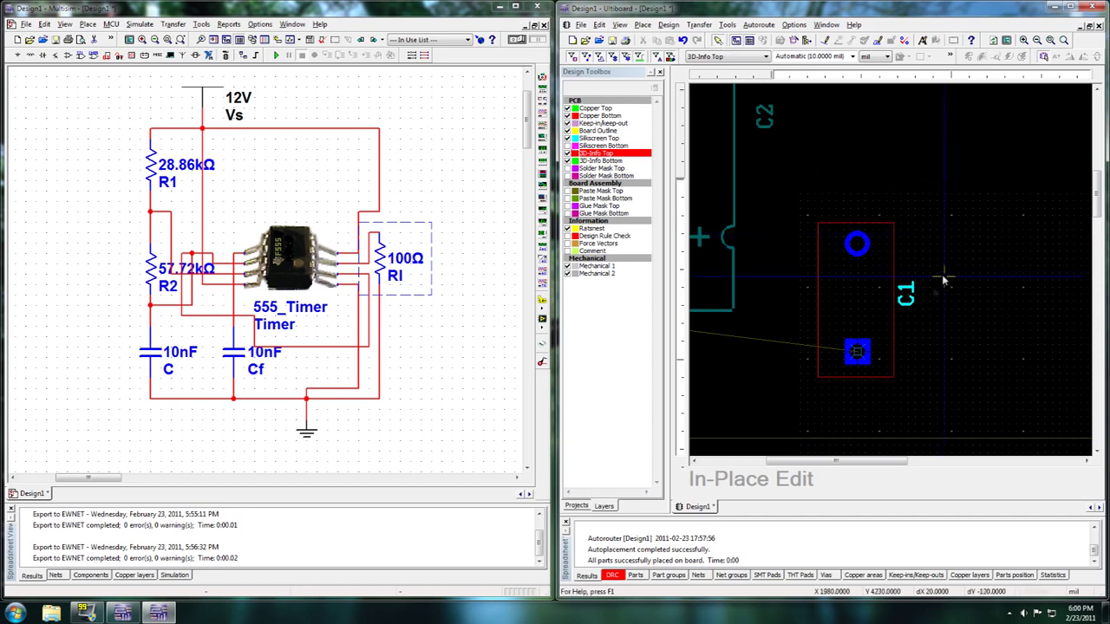
Step: Make Copper Bottom the active layer, finish the in-place edit of C1, and show the 3D-Info Top layer on the board
click(599, 117)
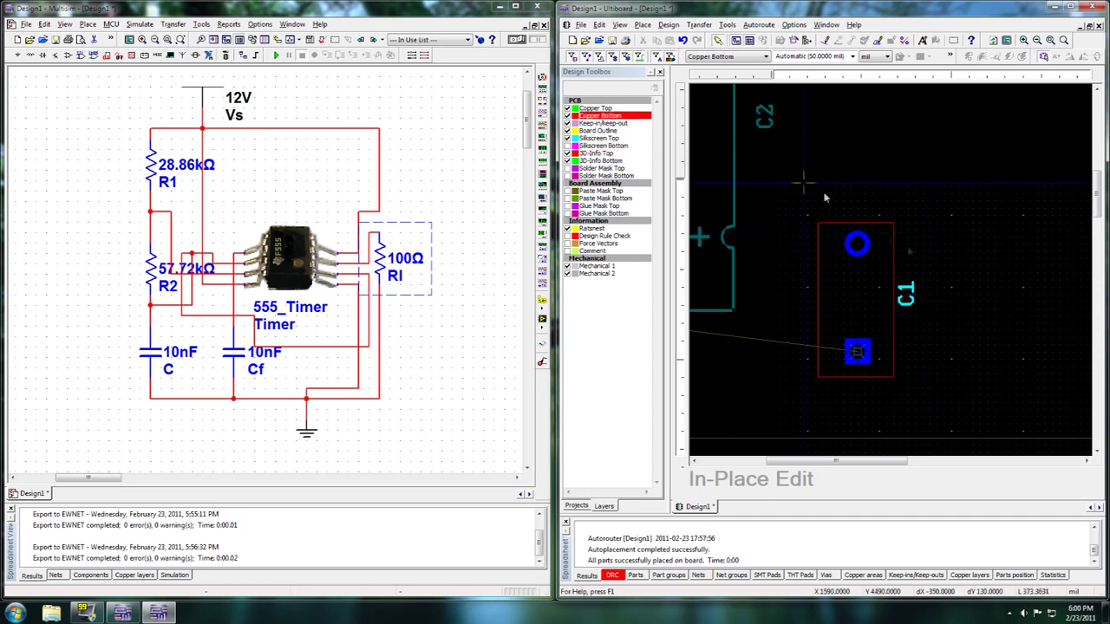
right_click(882, 263)
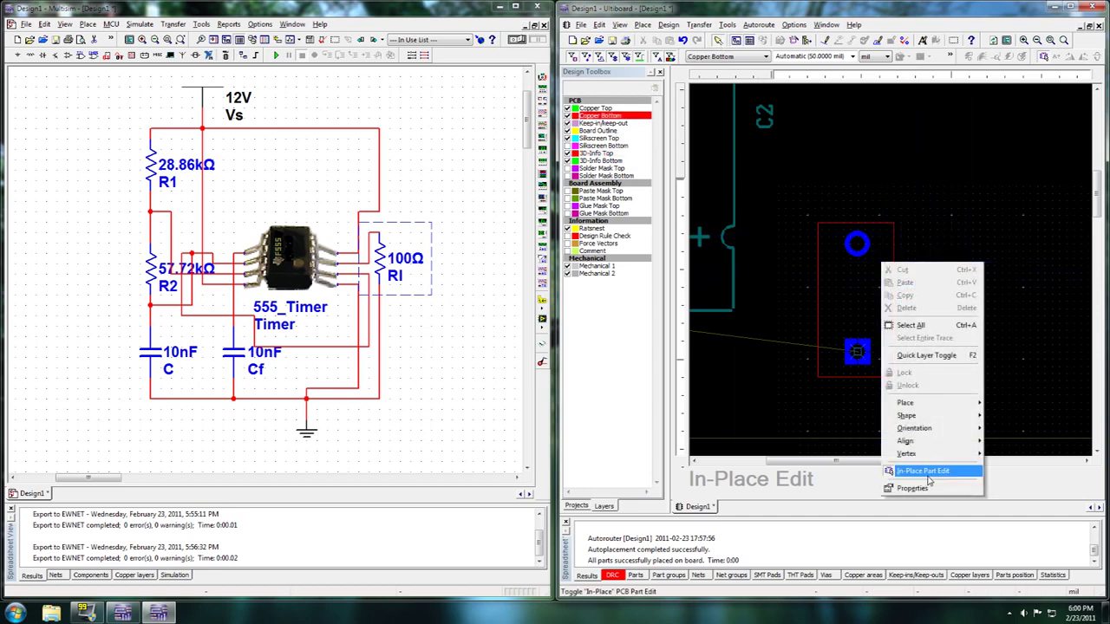
click(926, 474)
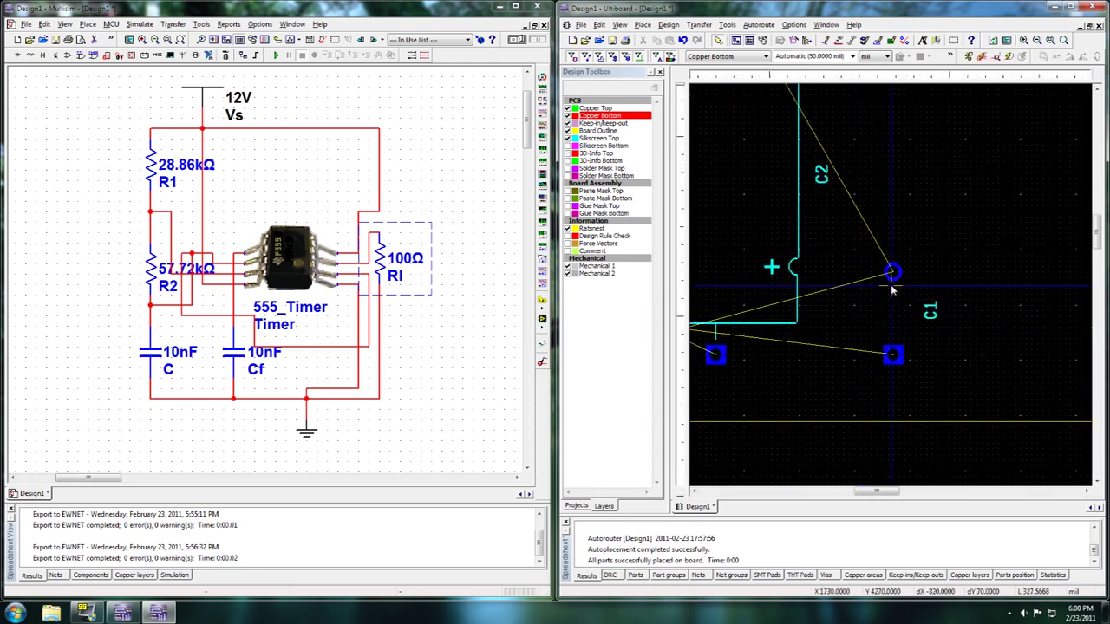
scroll(891, 285, up, 1)
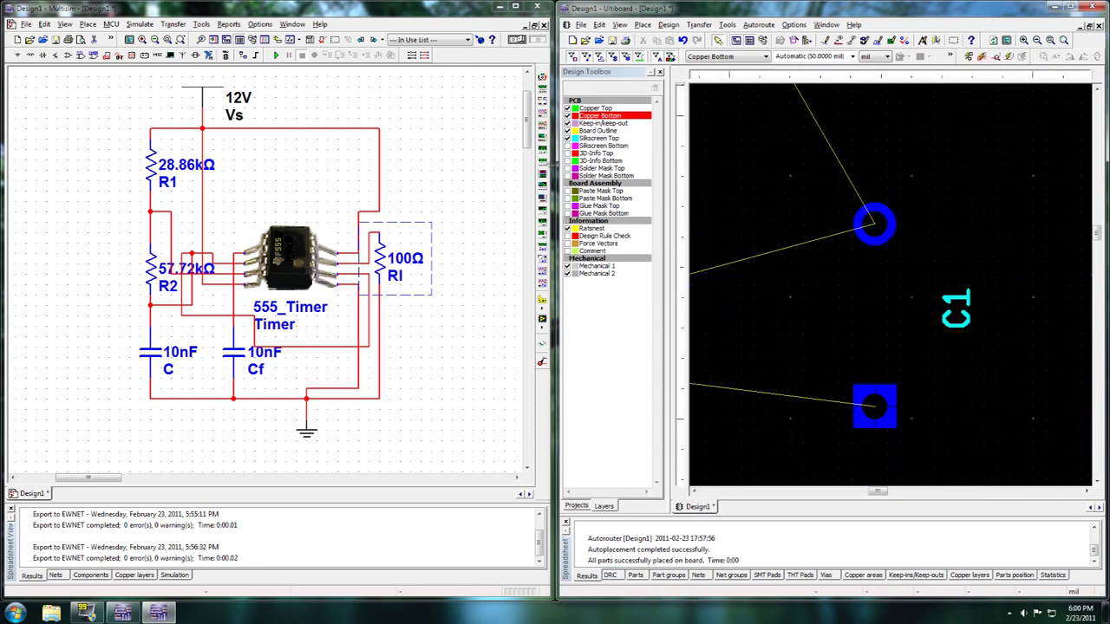
click(568, 154)
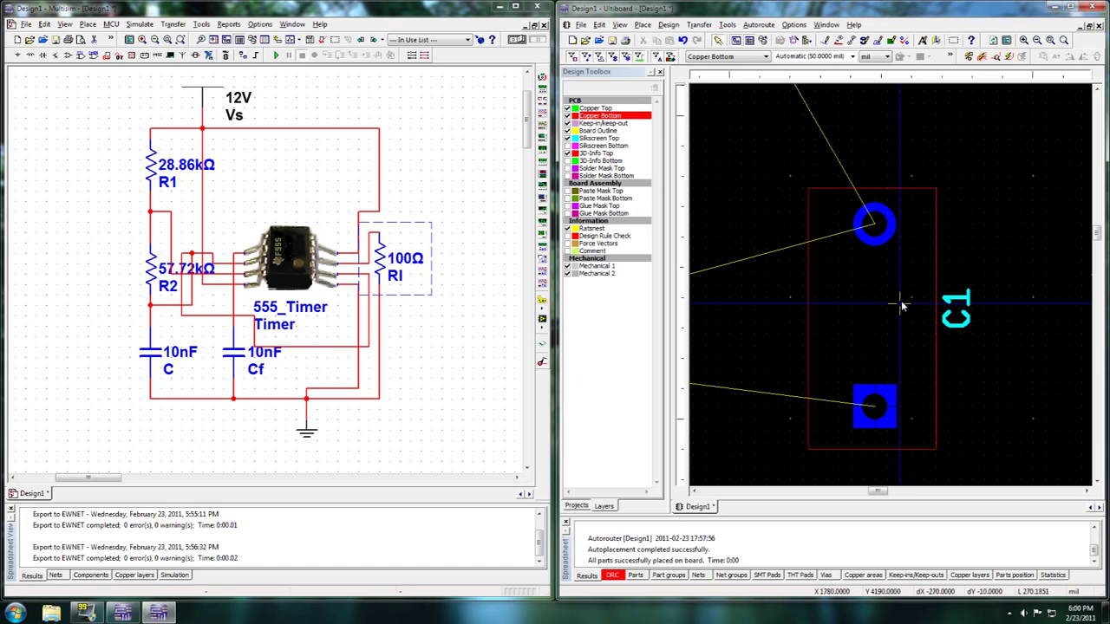
Step: Open the 3D view of the board, examine C1 and the neighbouring parts from several angles, and close the view
scroll(893, 289, down, 3)
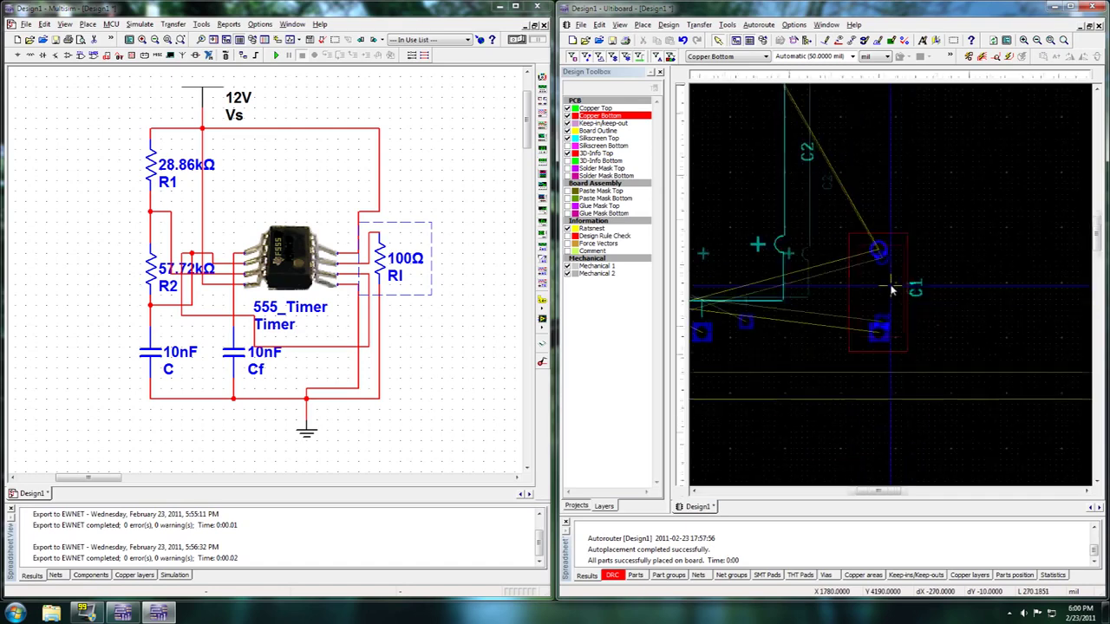
click(727, 24)
click(766, 241)
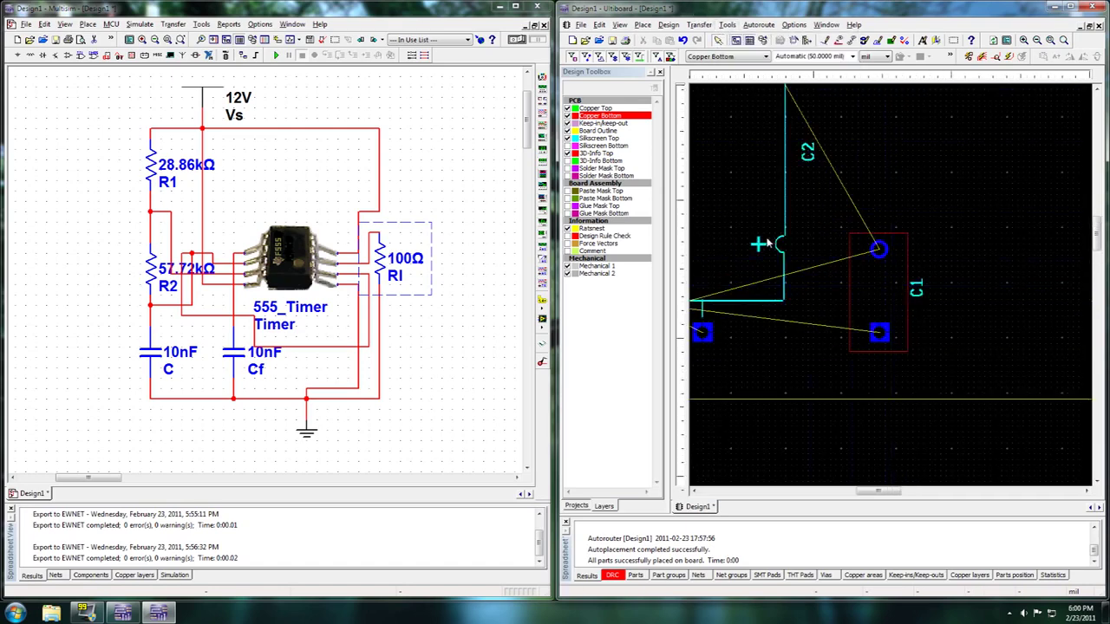
click(803, 346)
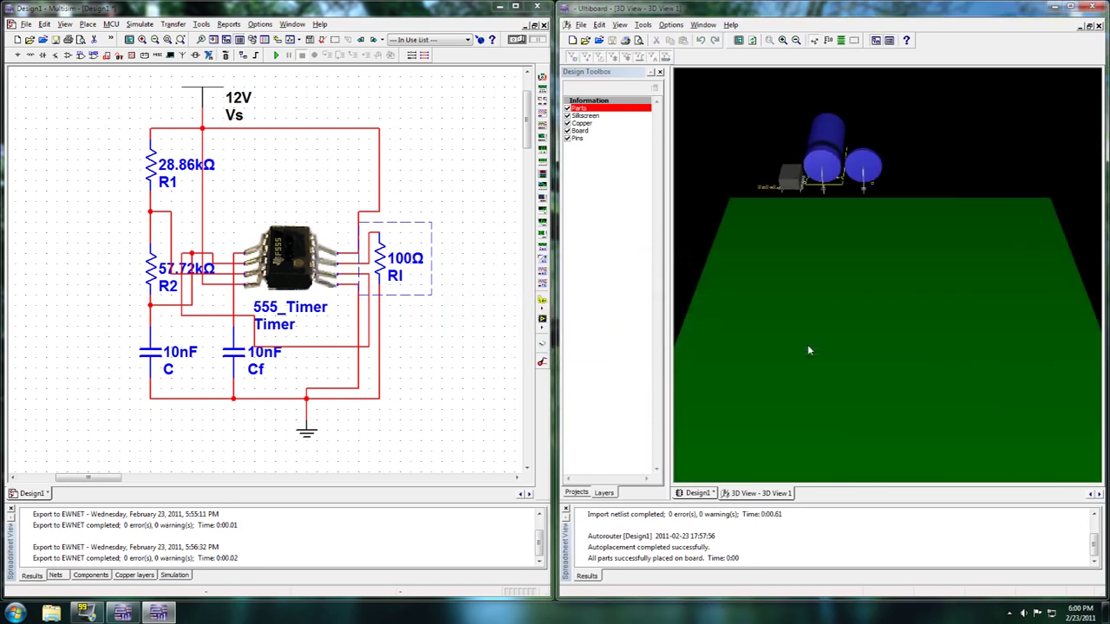
drag(794, 203, 1103, 137)
drag(910, 292, 883, 236)
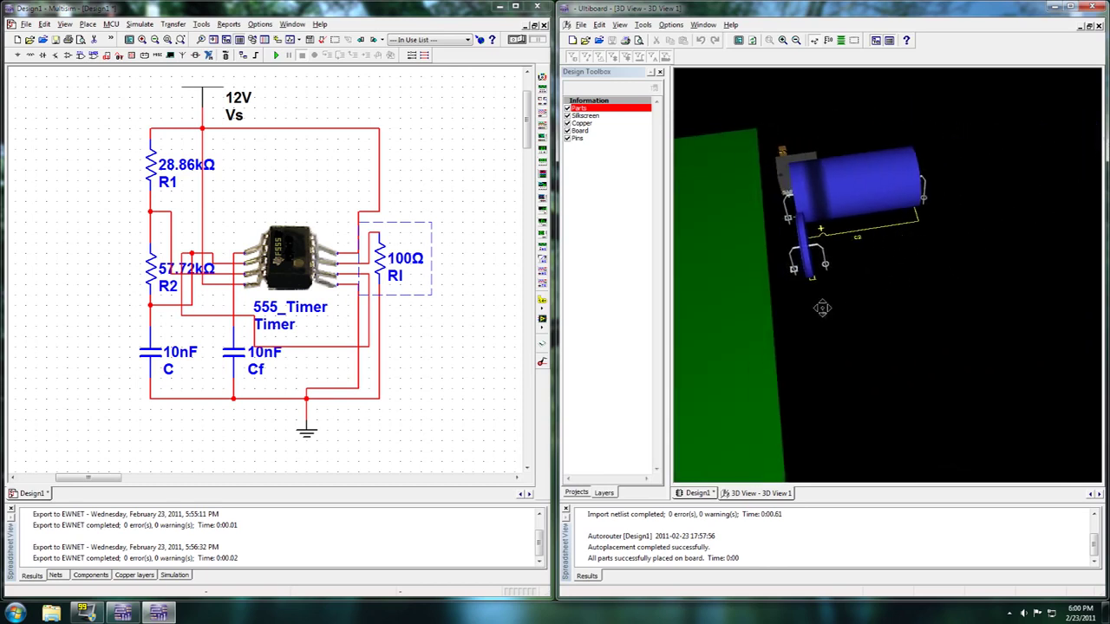
drag(822, 307, 999, 395)
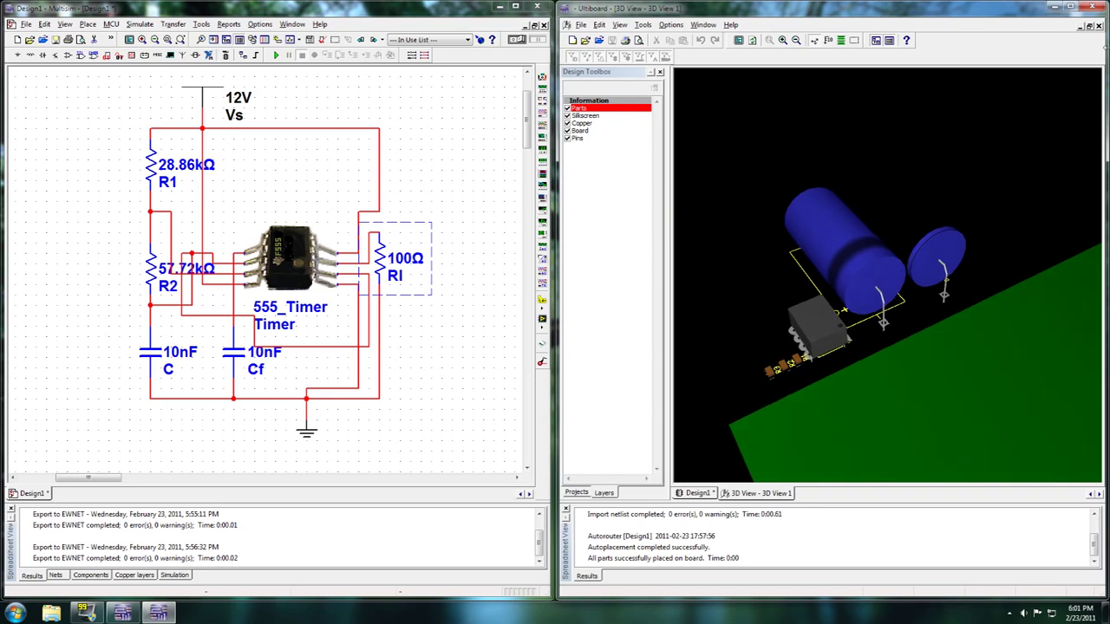
click(1098, 26)
Step: Delete C1's stray 3D-Info text inside the board outline through an in-place part edit, and finish the edit
scroll(907, 331, down, 3)
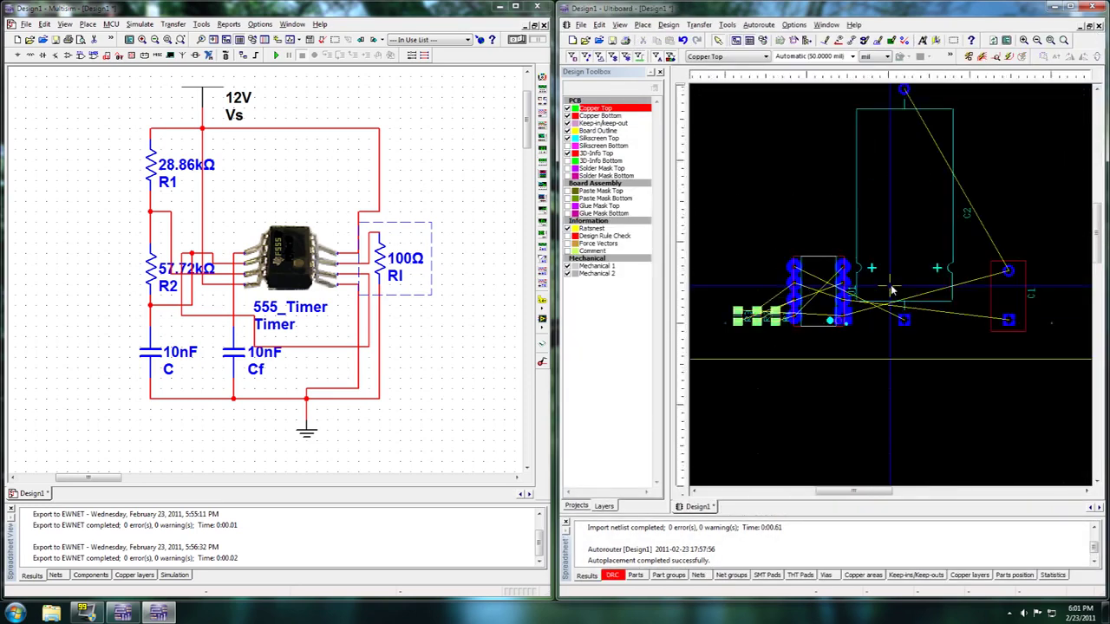
scroll(905, 332, down, 4)
drag(907, 407, 1005, 462)
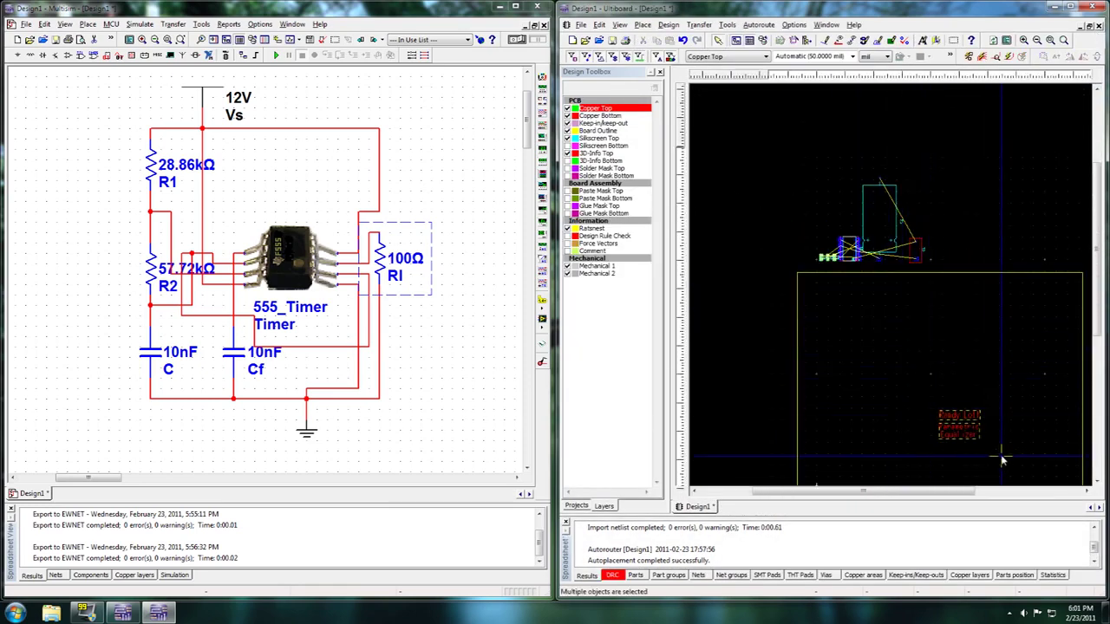
scroll(891, 288, up, 3)
scroll(774, 210, up, 1)
right_click(751, 212)
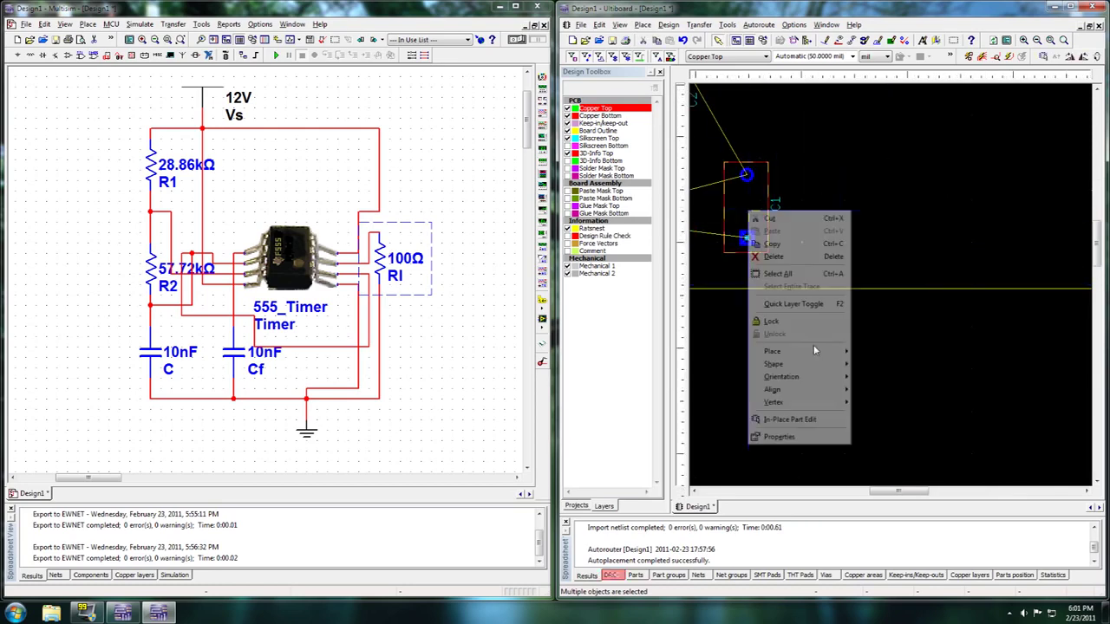
click(791, 418)
drag(875, 336, 954, 395)
key(Delete)
scroll(848, 248, up, 3)
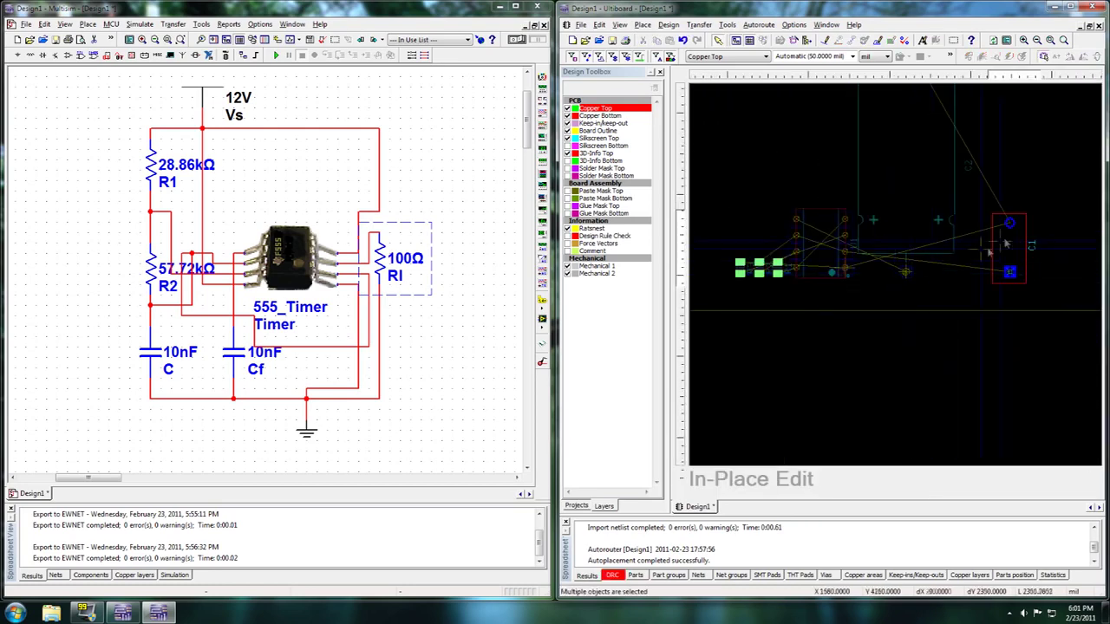
right_click(1020, 236)
click(1036, 441)
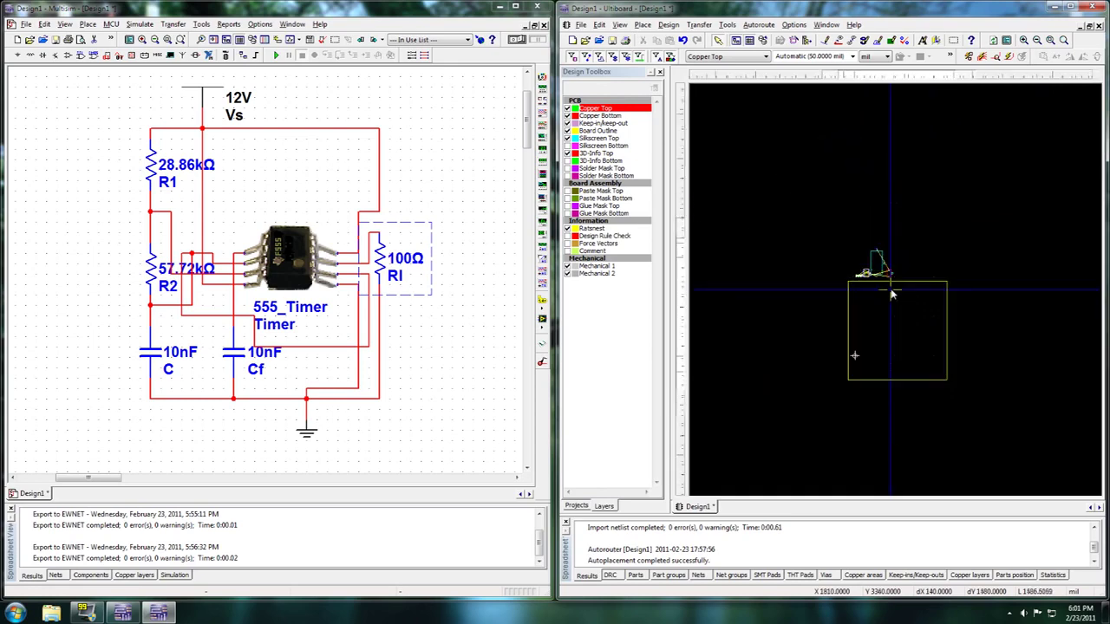
Step: Move U1 up, clear of the resistors, and hide the Ratsnest layer
scroll(891, 291, up, 2)
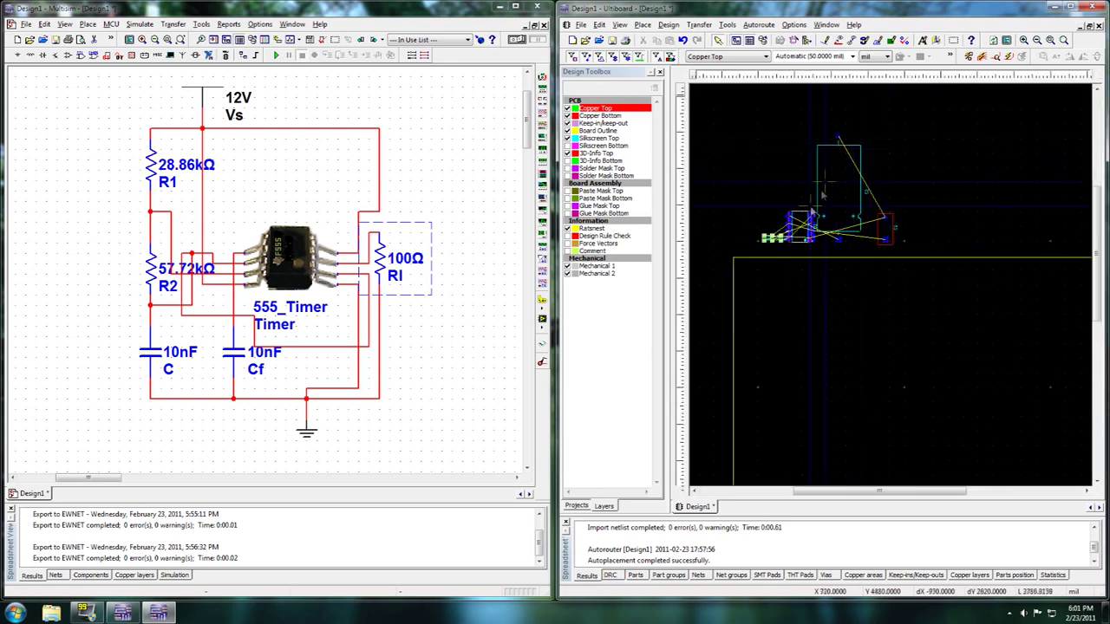
scroll(891, 291, up, 2)
scroll(892, 291, down, 2)
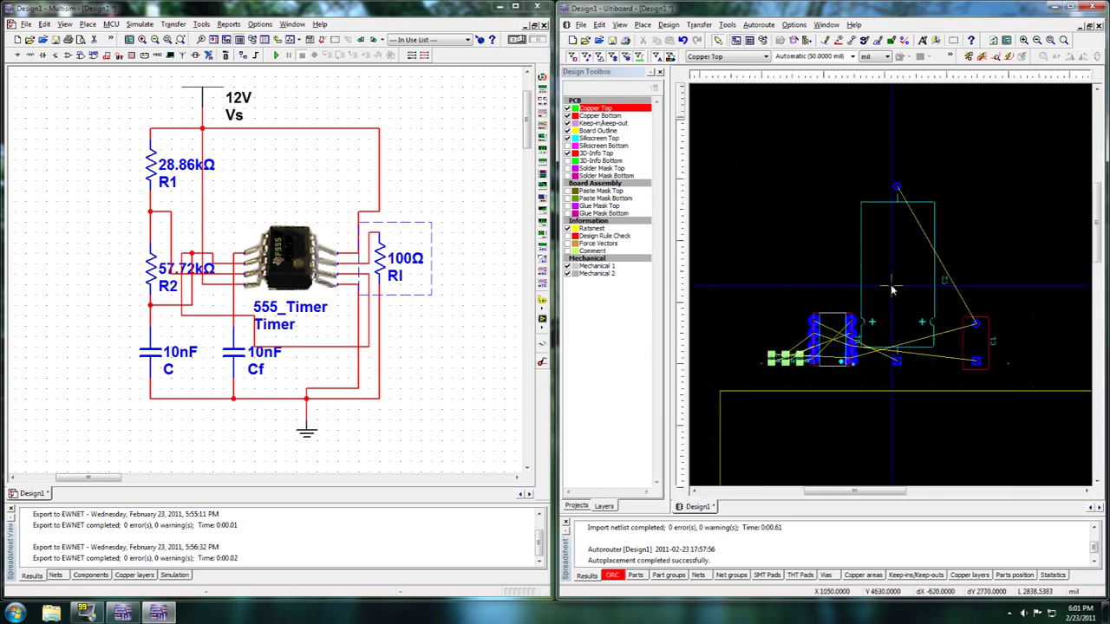
scroll(892, 291, up, 2)
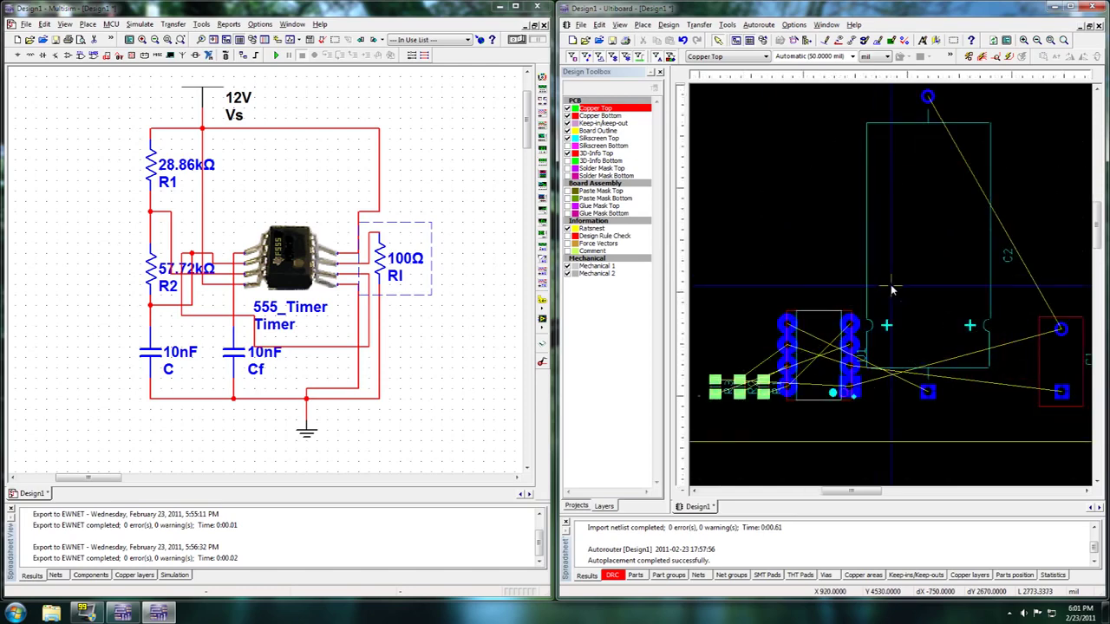
drag(818, 327, 773, 168)
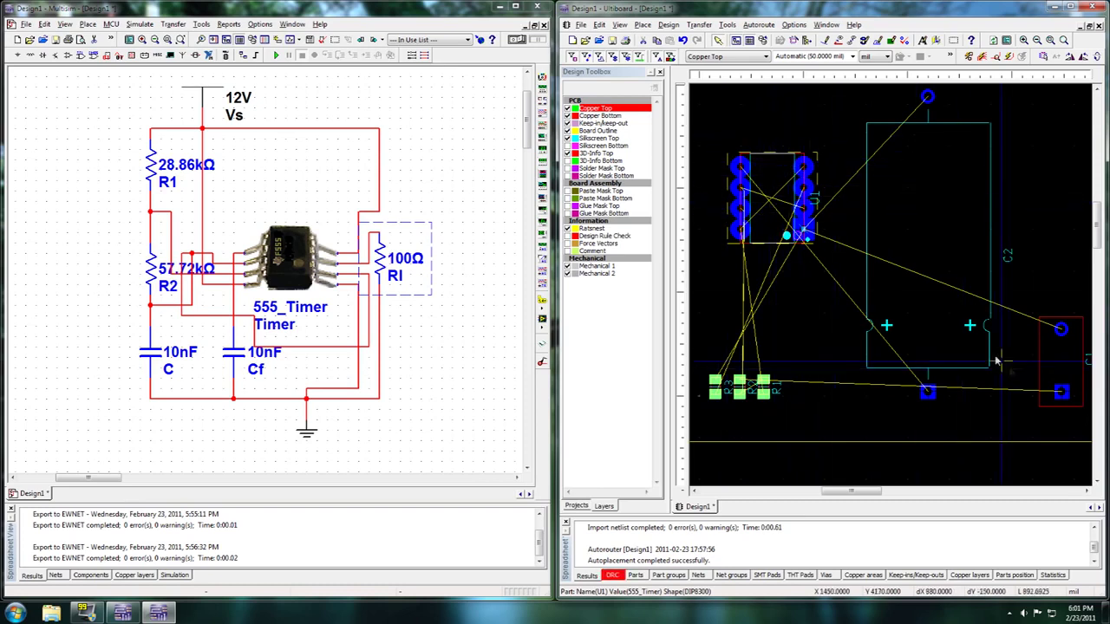
click(567, 229)
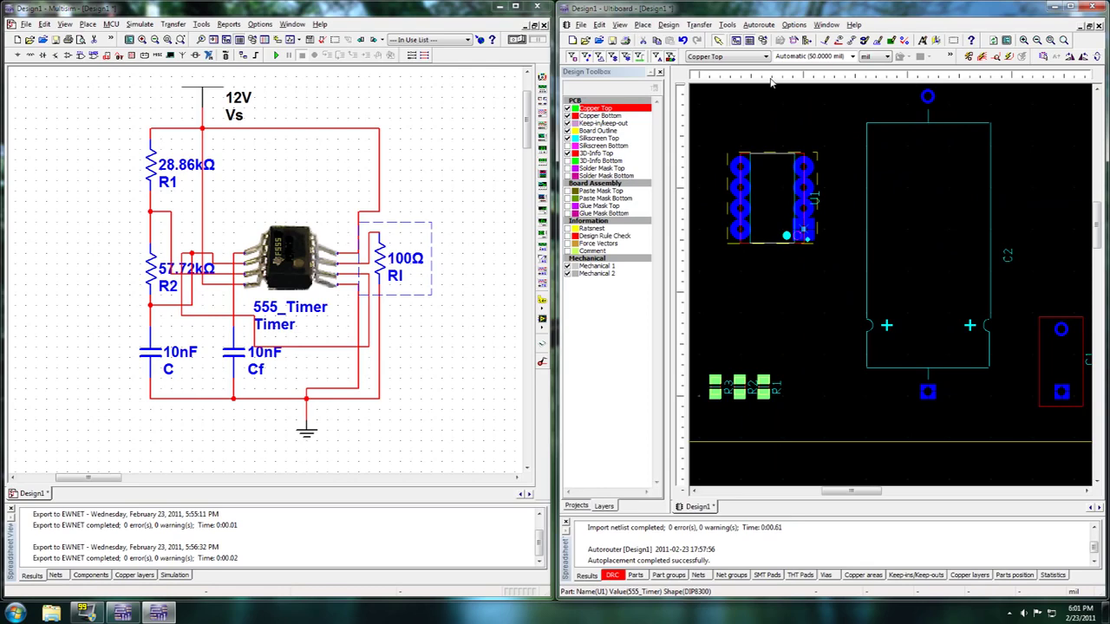
scroll(747, 165, up, 2)
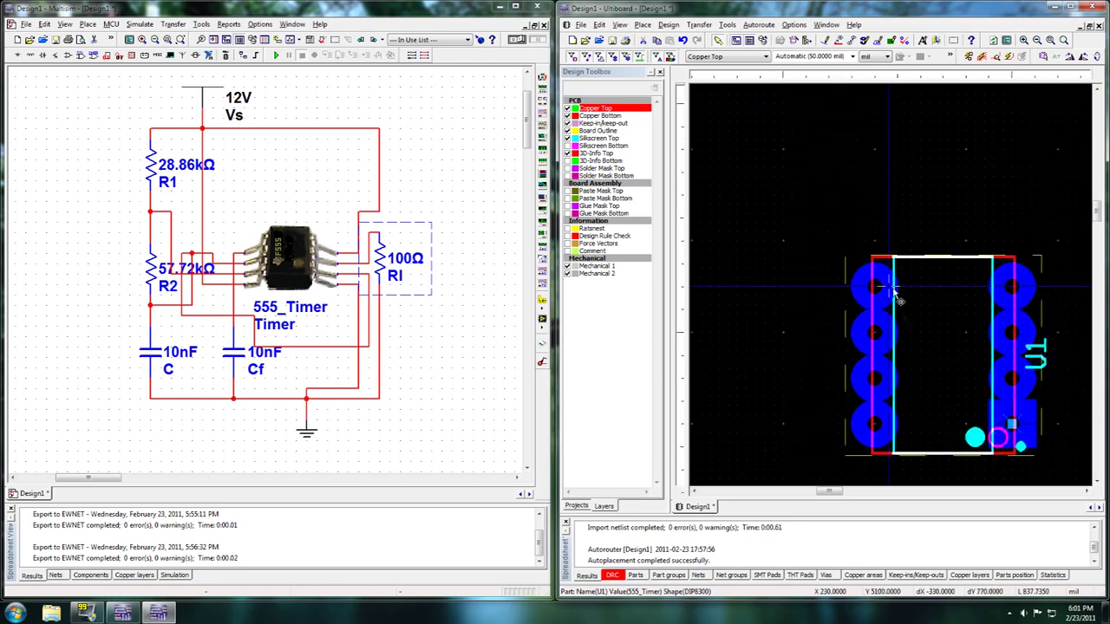
right_click(930, 350)
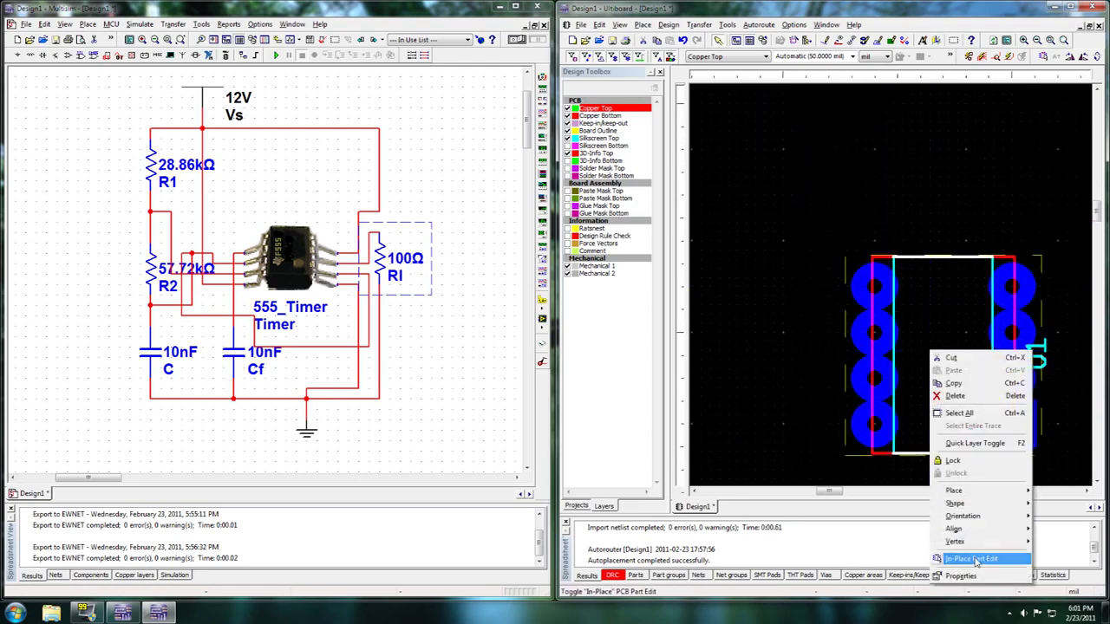
click(967, 559)
drag(815, 220, 861, 462)
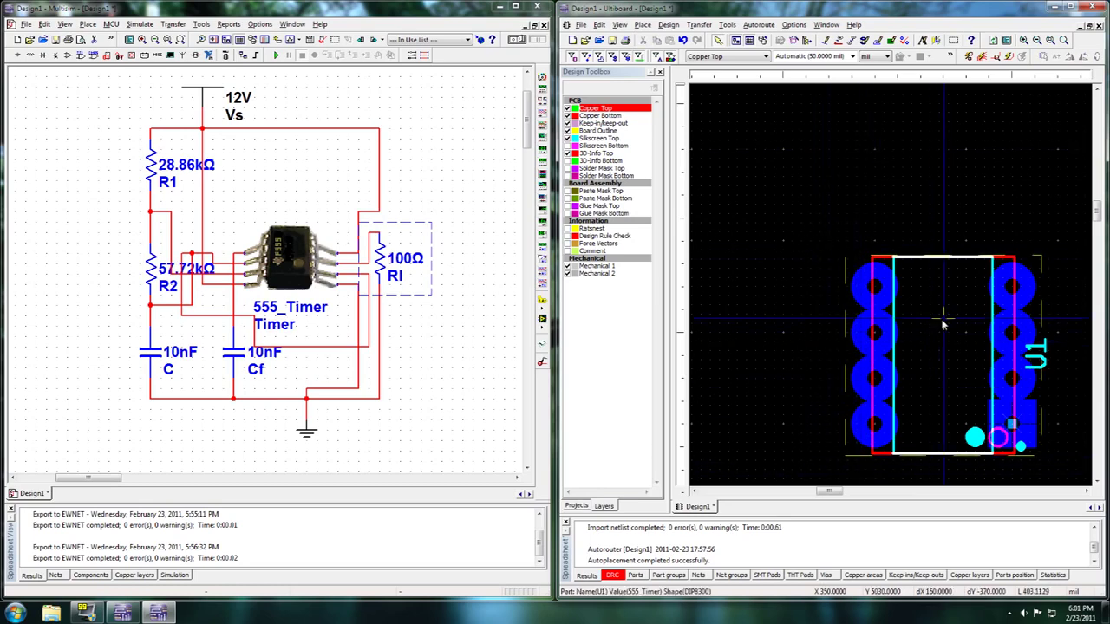
Step: Set the pad diameter of all through-hole pads in the design to 50 mil
click(815, 580)
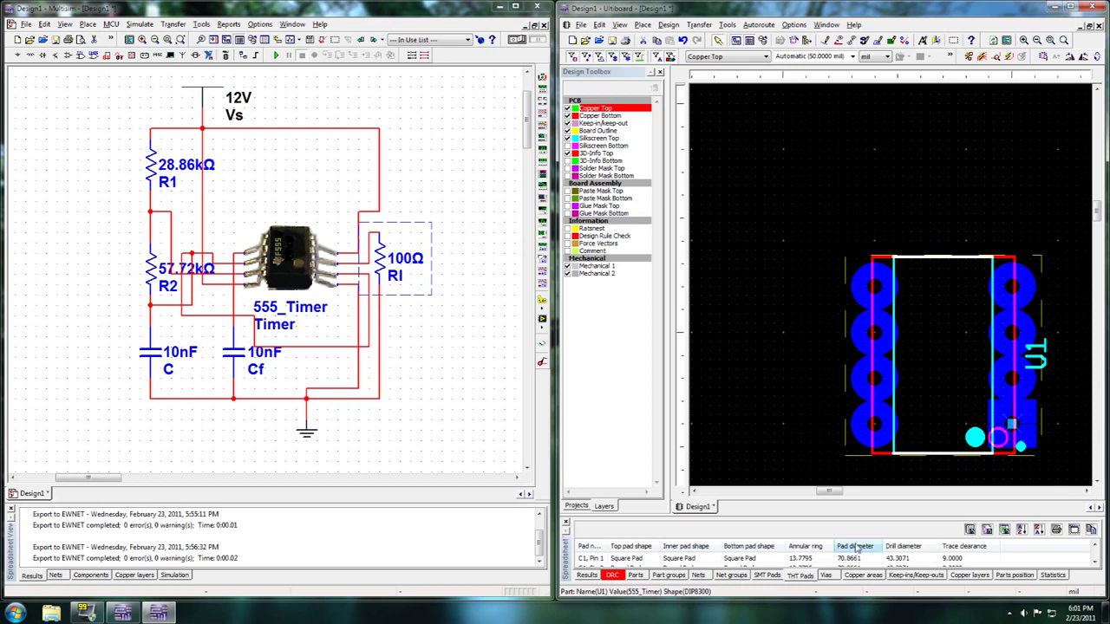
click(774, 560)
key(ctrl+a)
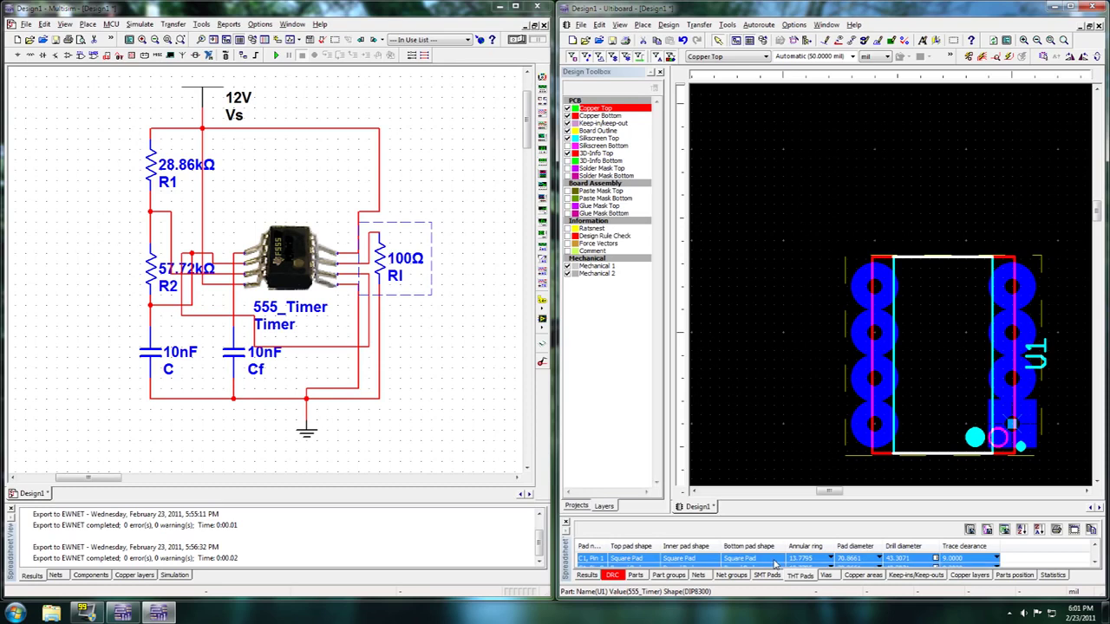
click(862, 561)
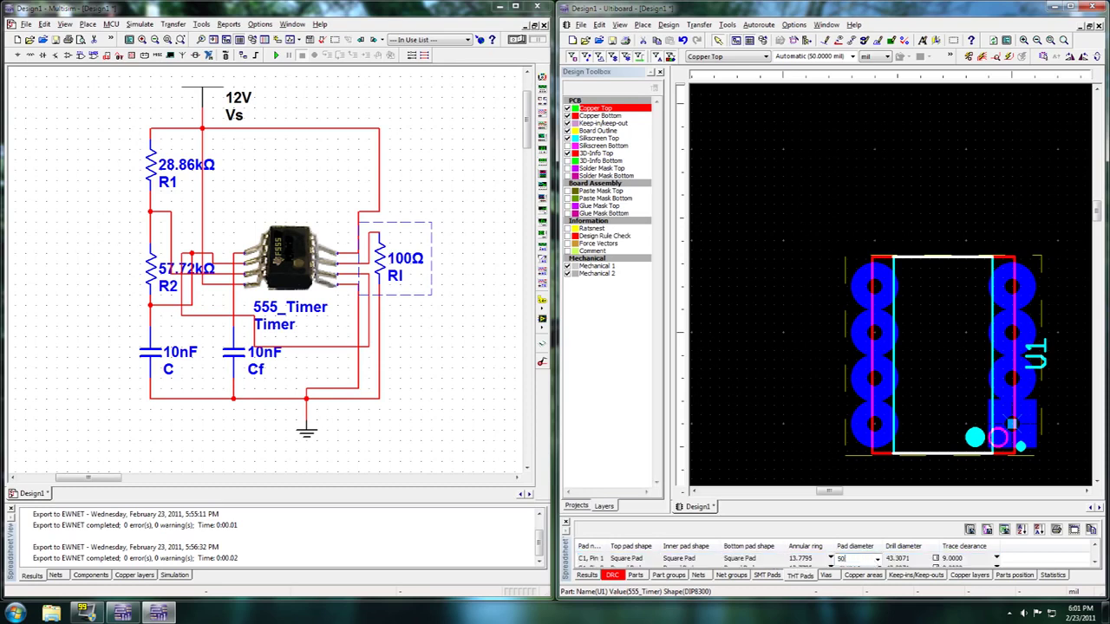
key(Return)
Step: Set the pad diameter of U1's through-hole pads to 65 mil
scroll(907, 278, down, 4)
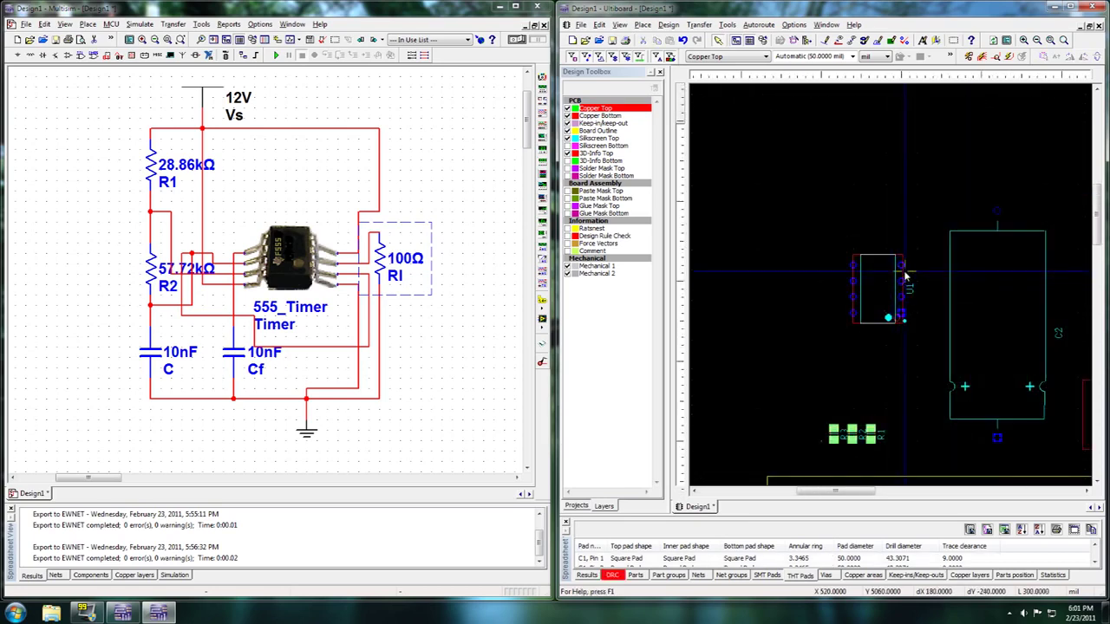
scroll(892, 293, up, 5)
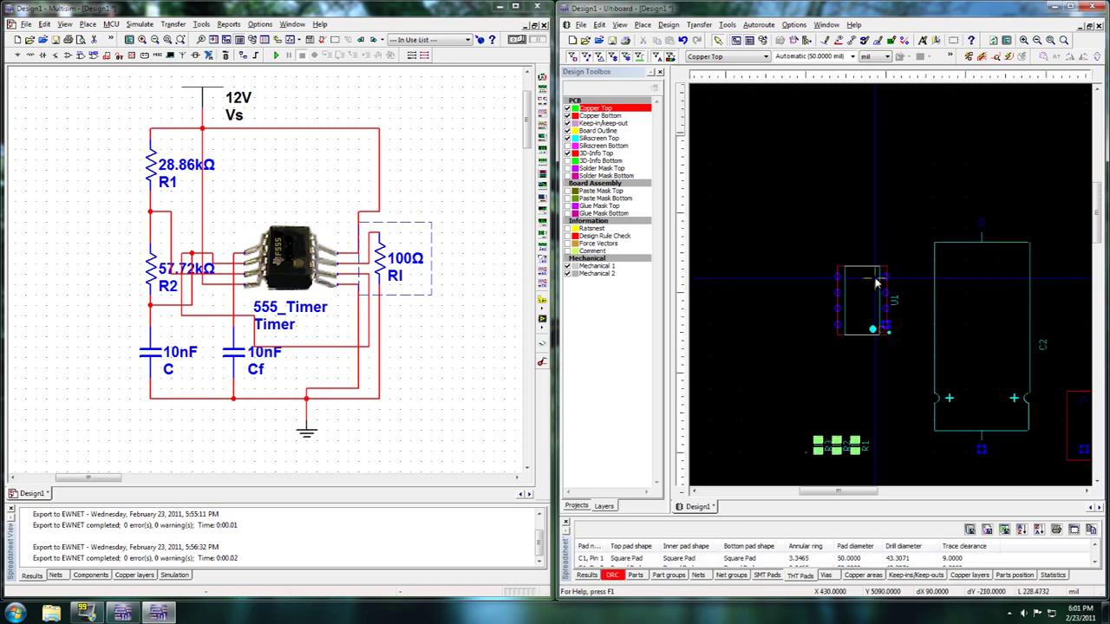
scroll(890, 294, up, 2)
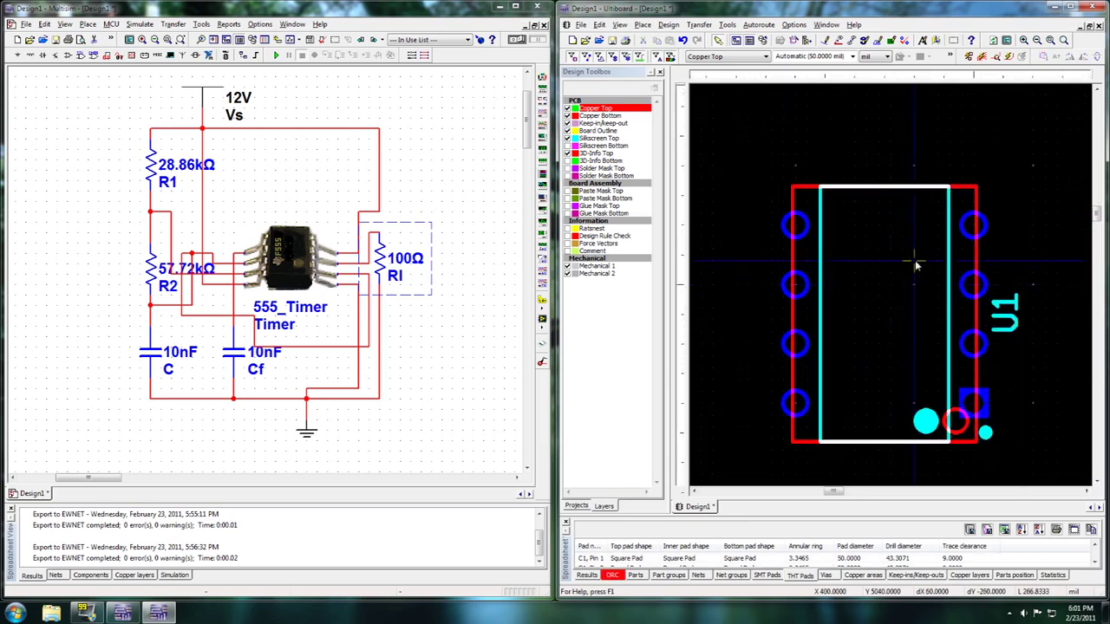
scroll(891, 292, down, 1)
scroll(891, 292, up, 1)
scroll(891, 291, down, 1)
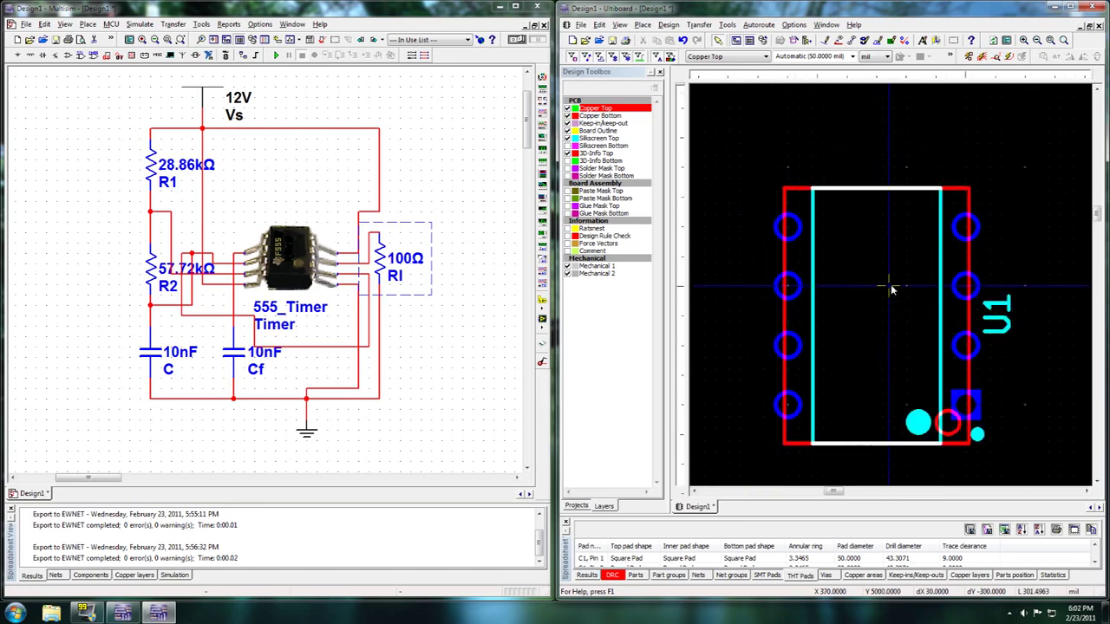
scroll(892, 290, up, 1)
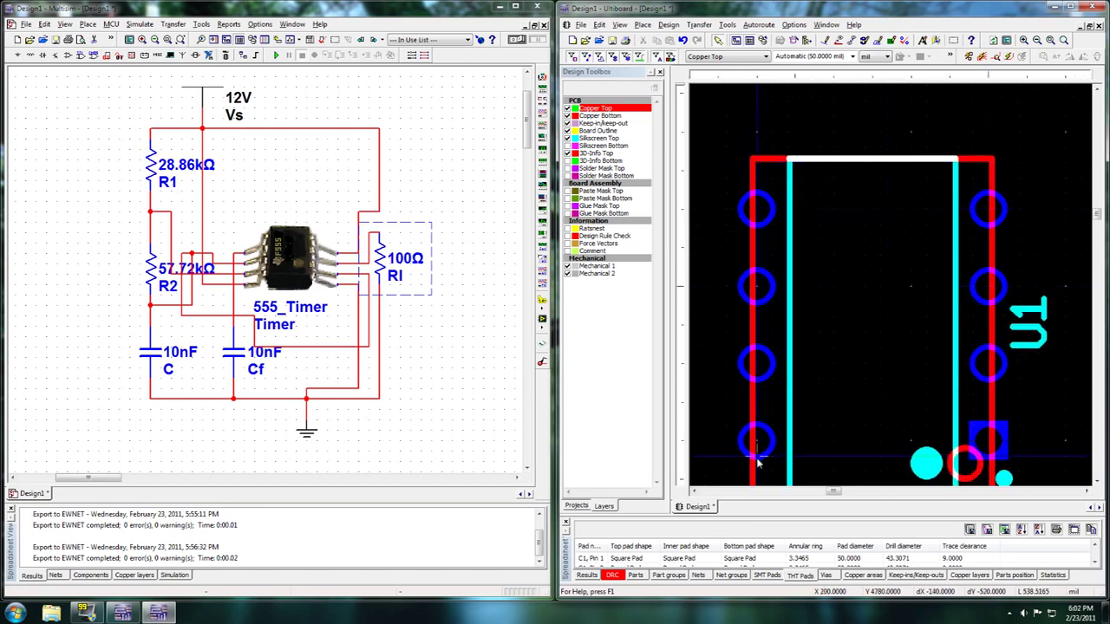
click(763, 559)
scroll(604, 561, down, 3)
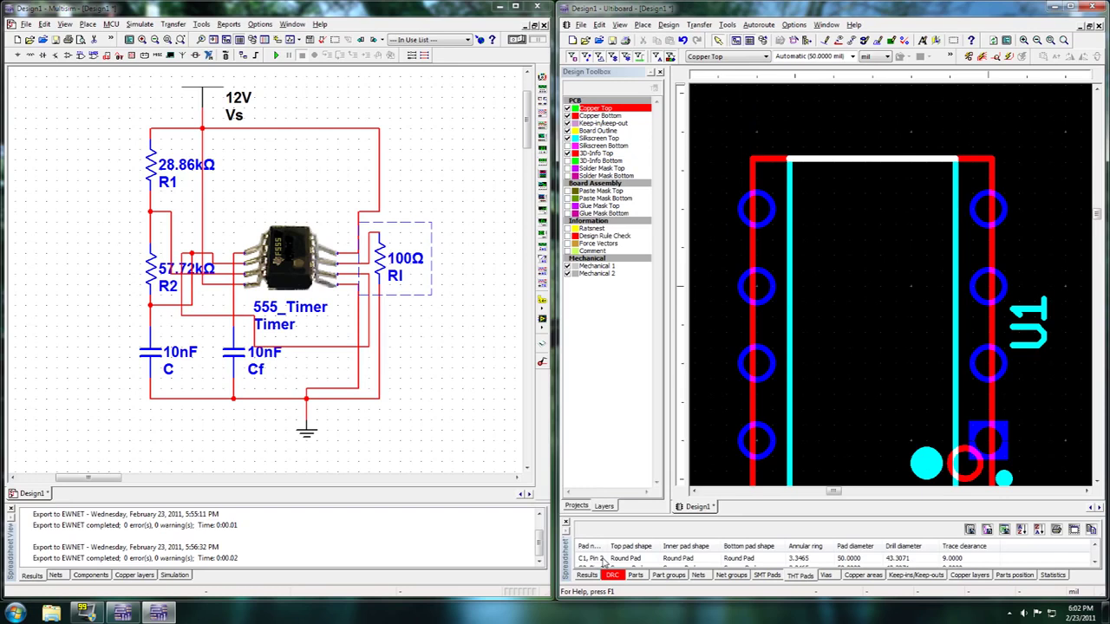
scroll(603, 562, down, 1)
click(604, 561)
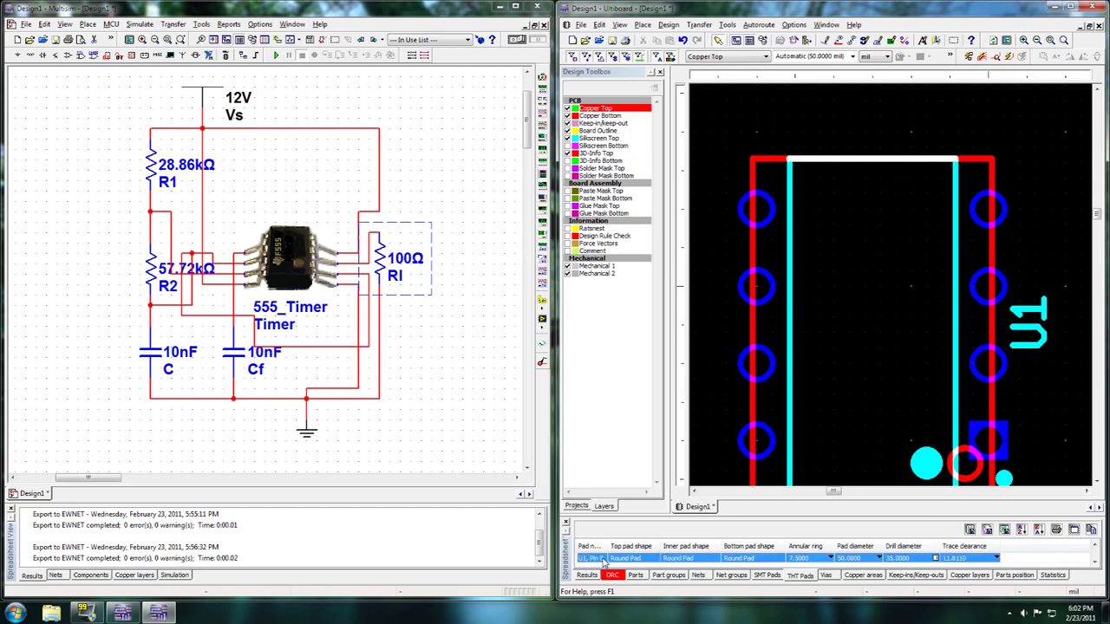
click(842, 560)
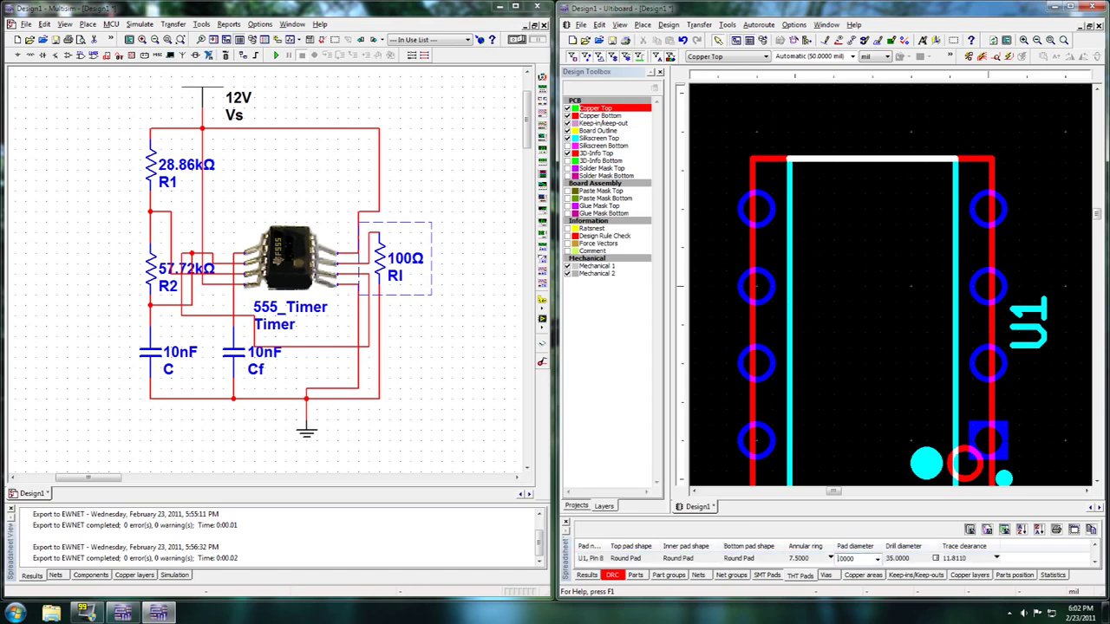
key(Return)
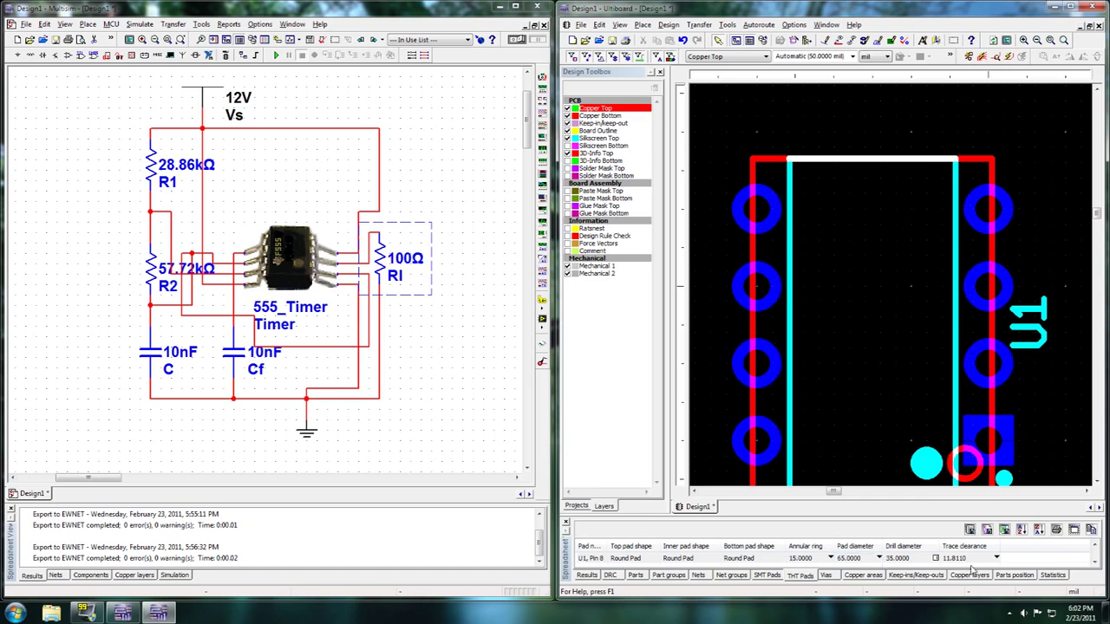
Step: Enlarge the pad diameter of U1's through-hole pads, trying 75 mil and settling on 85 mil
click(854, 559)
key(Return)
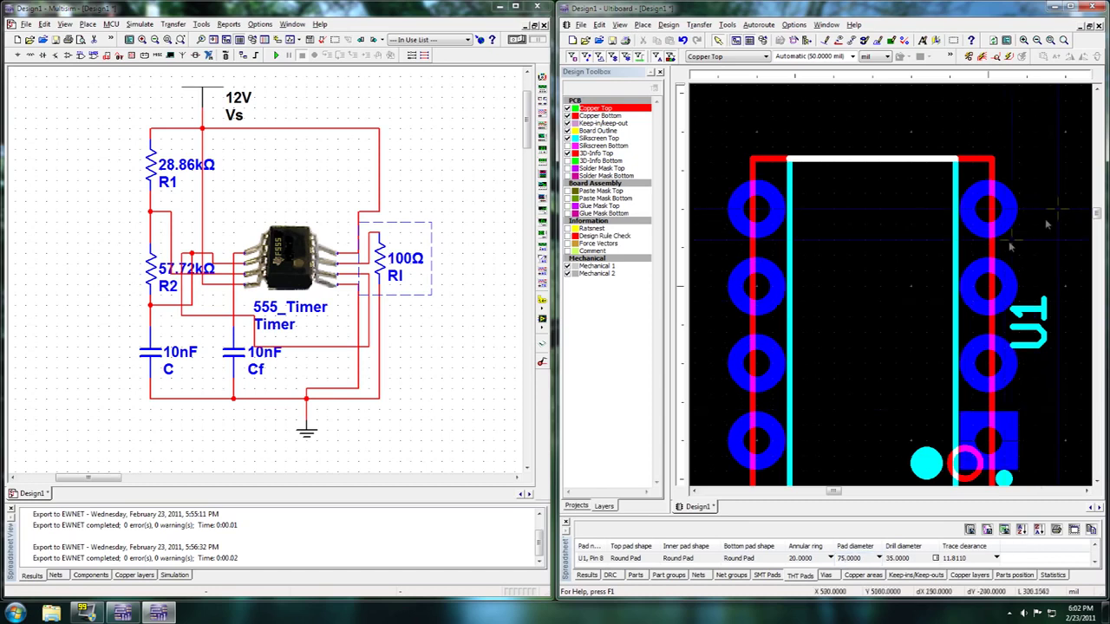
click(854, 559)
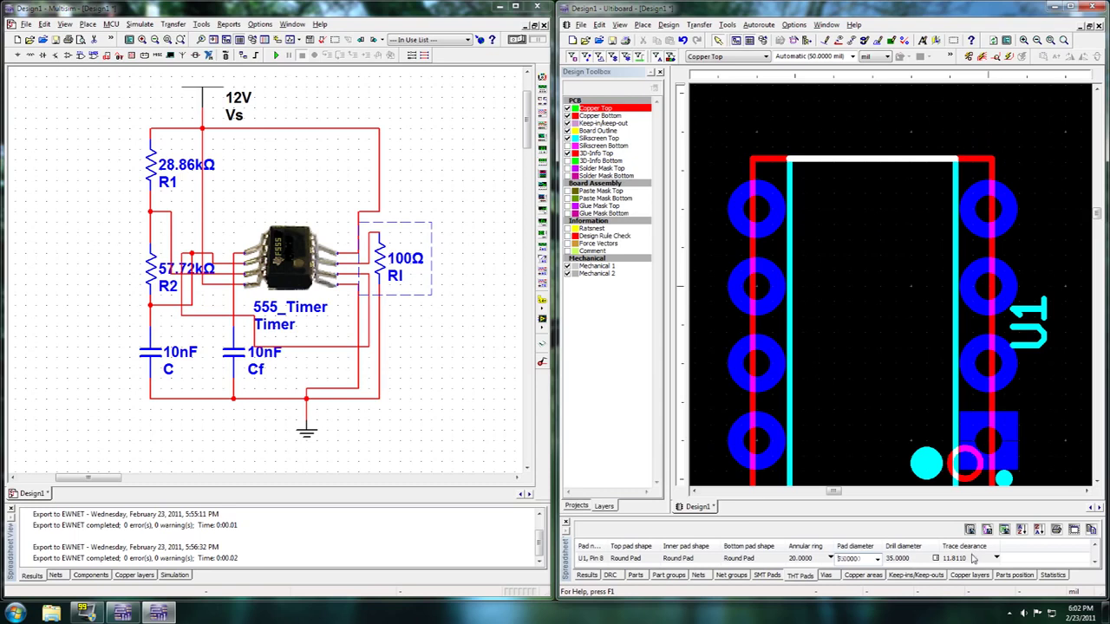
key(Return)
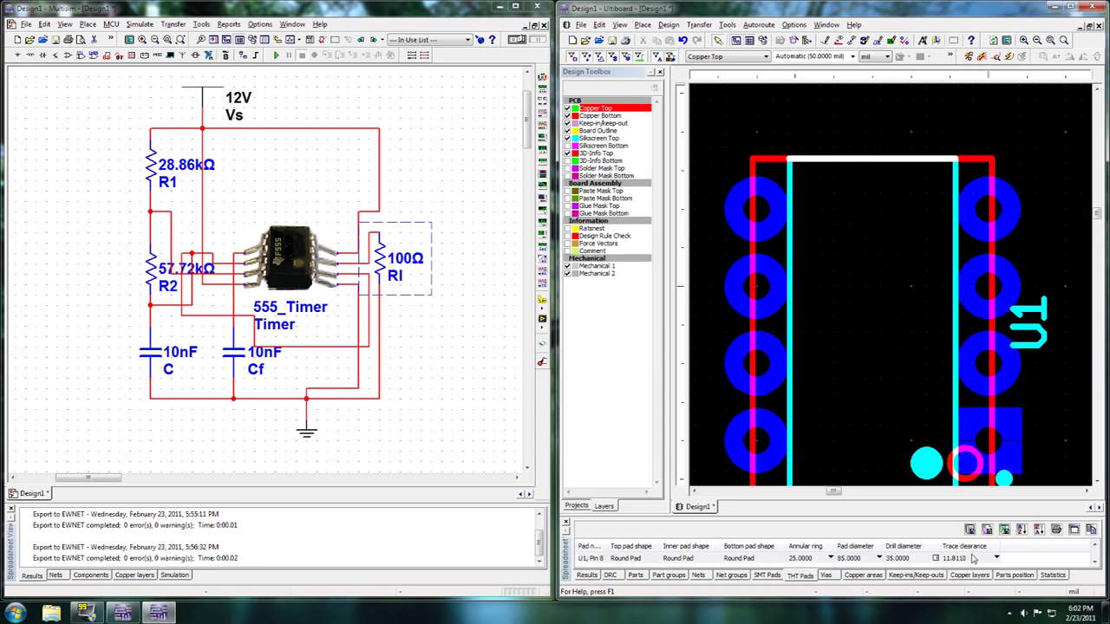
click(1050, 134)
Step: Move U1 inside the board outline near its upper-left corner and rotate it 90 degrees so the package lies horizontally
scroll(1045, 204, down, 5)
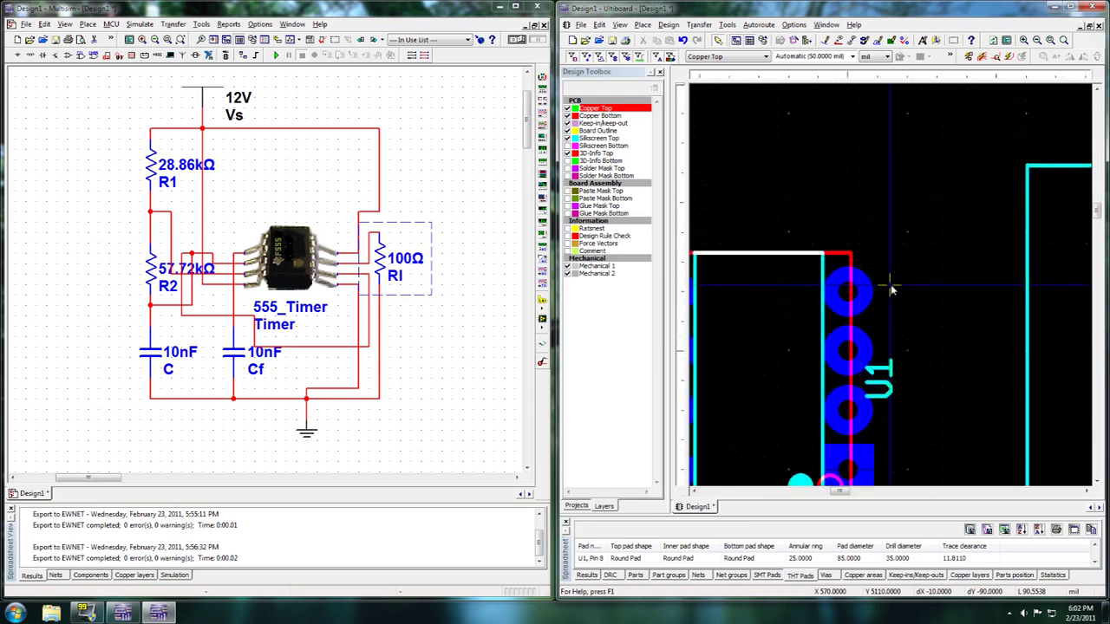
scroll(891, 361, up, 1)
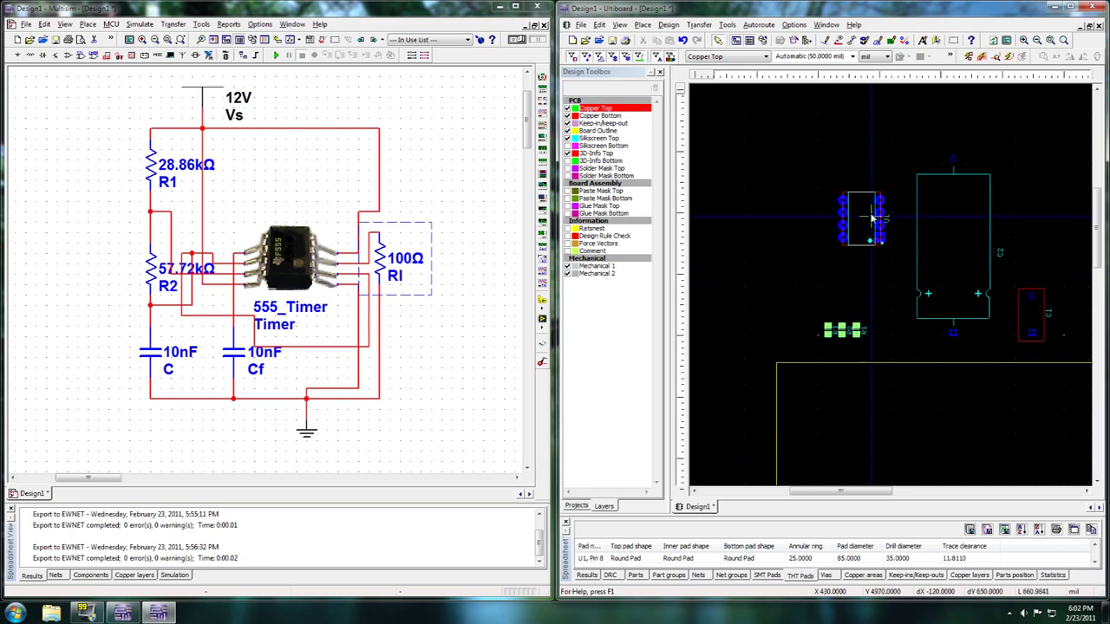
drag(867, 219, 910, 399)
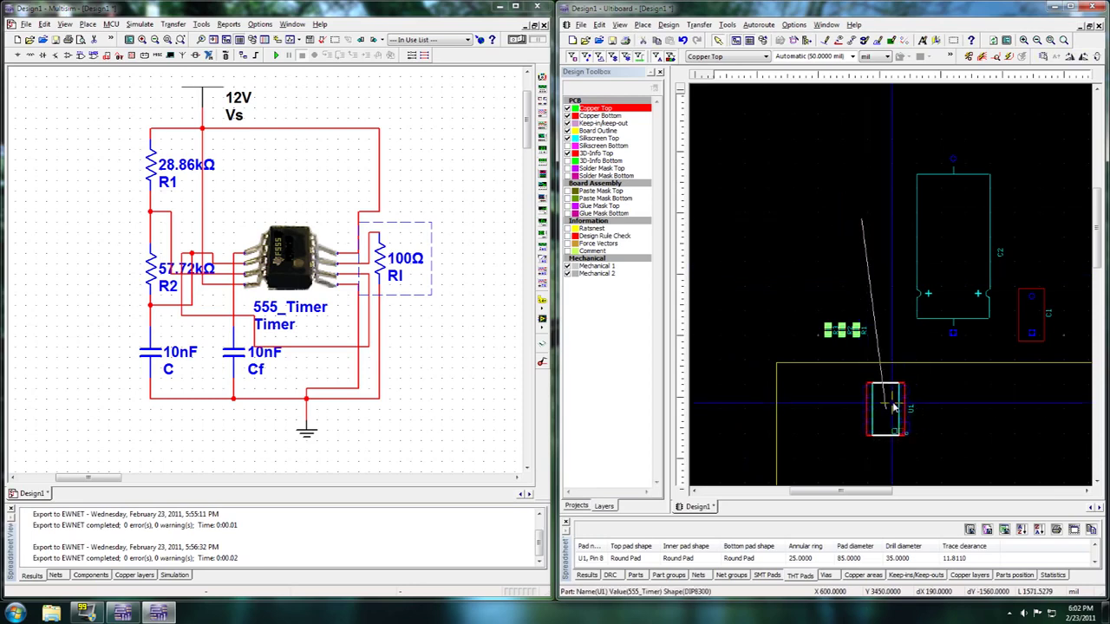
scroll(893, 295, up, 2)
scroll(893, 295, down, 2)
scroll(889, 287, up, 2)
key(ctrl+r)
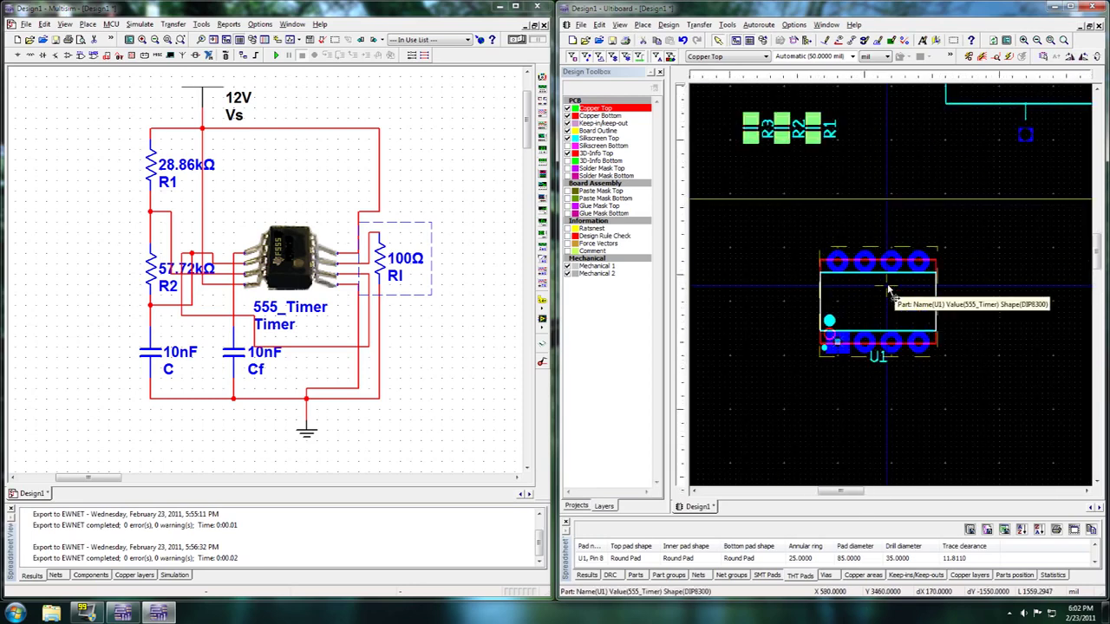
drag(876, 295, 894, 276)
scroll(907, 154, down, 1)
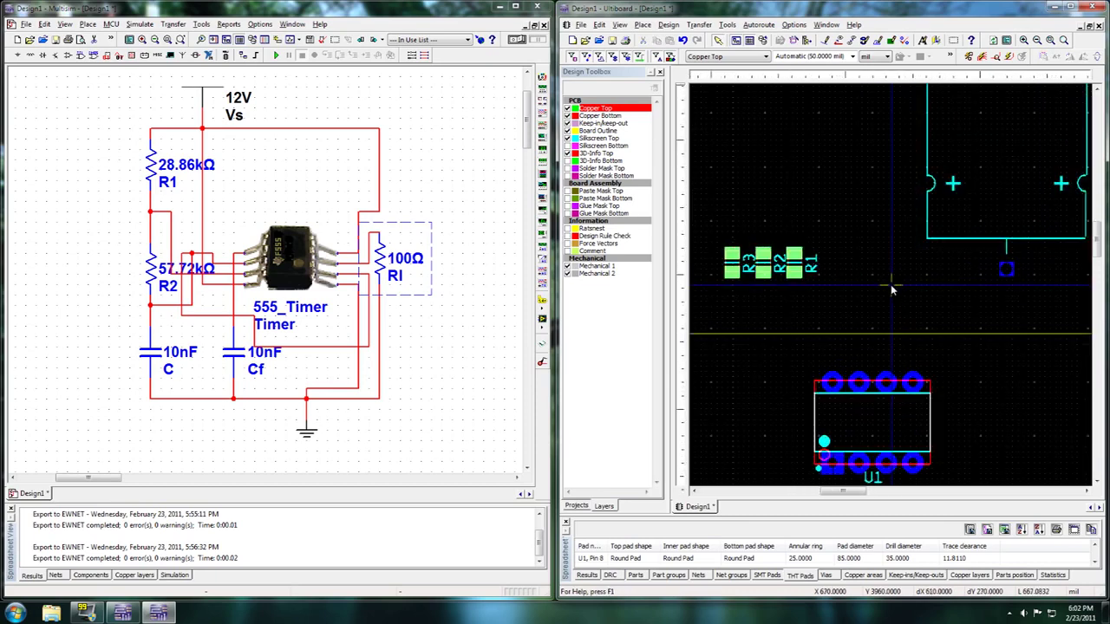
Step: Place C1 horizontally inside the board outline, directly below U1 with its square pad in line with U1's pin 1
scroll(891, 285, down, 1)
scroll(939, 339, up, 1)
scroll(956, 209, down, 3)
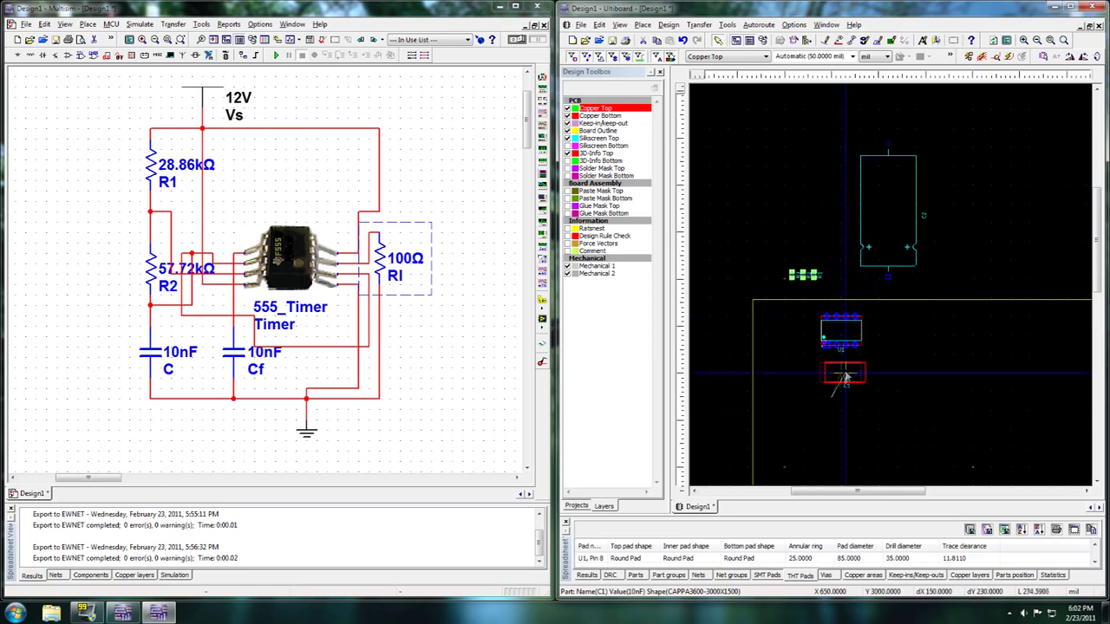
click(841, 392)
scroll(846, 382, up, 3)
scroll(901, 233, up, 1)
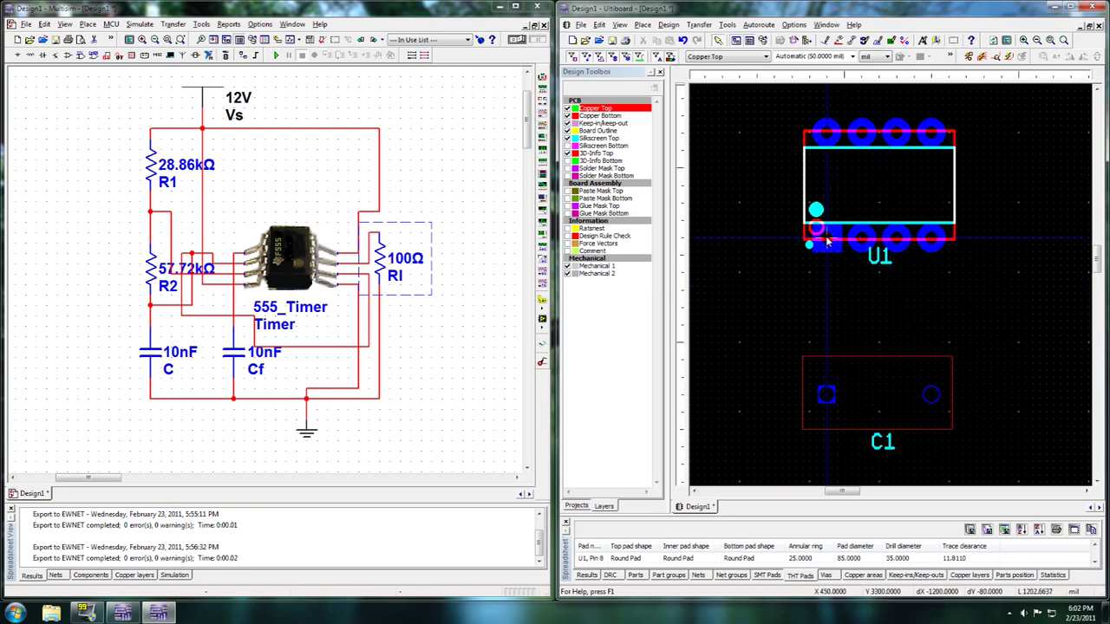
drag(826, 239, 827, 395)
right_click(1046, 283)
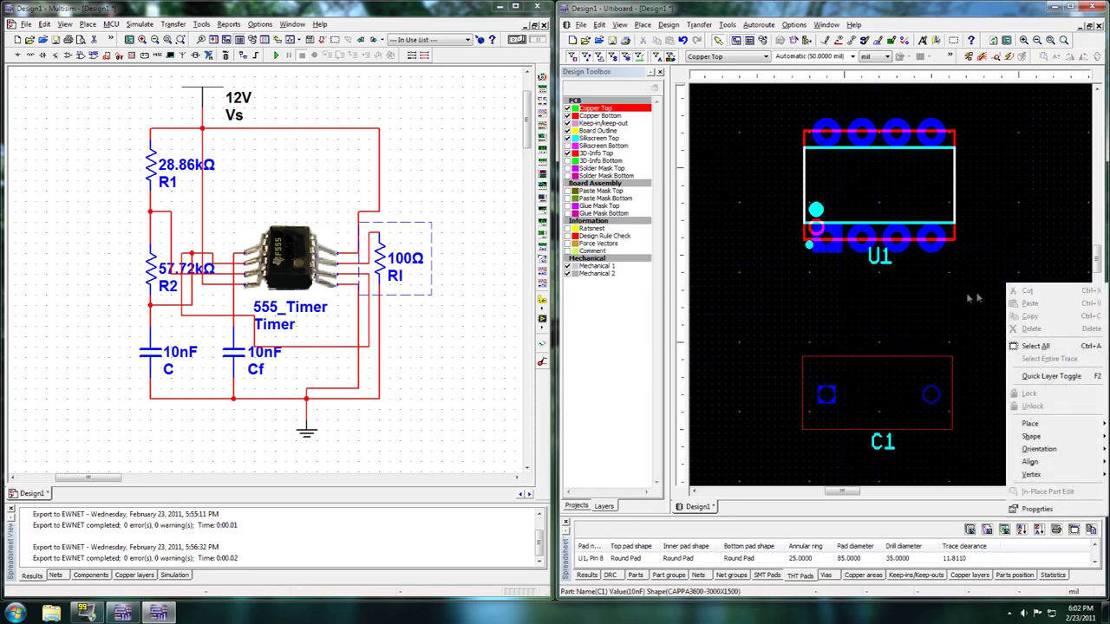
click(965, 291)
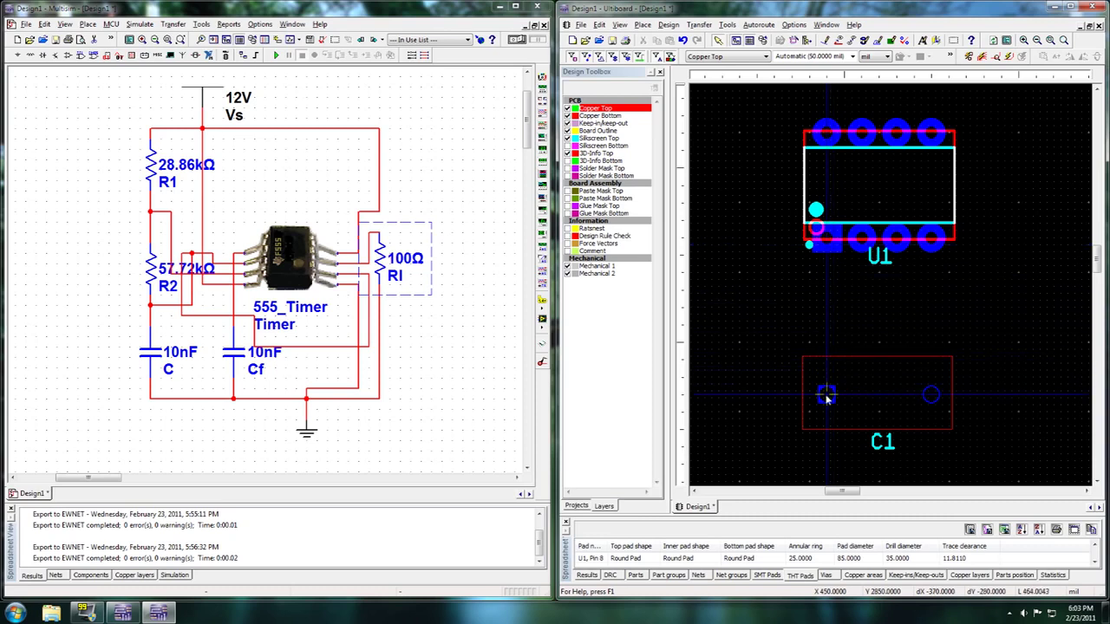
Step: Examine the default trace width and clearance values in the design rules of the PCB properties
click(599, 24)
click(675, 331)
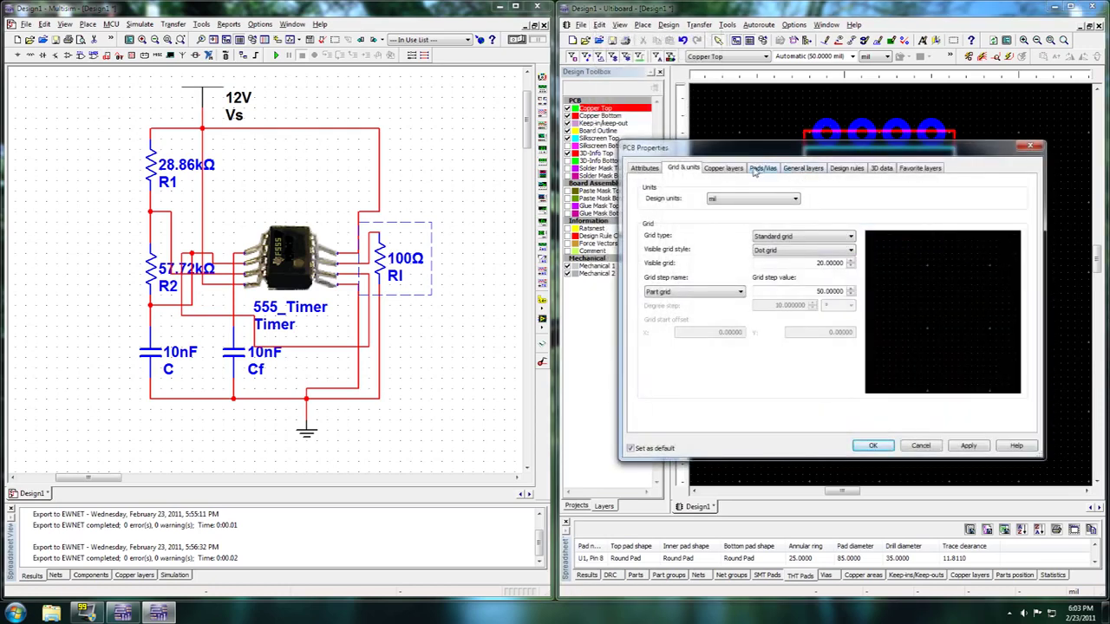
click(848, 168)
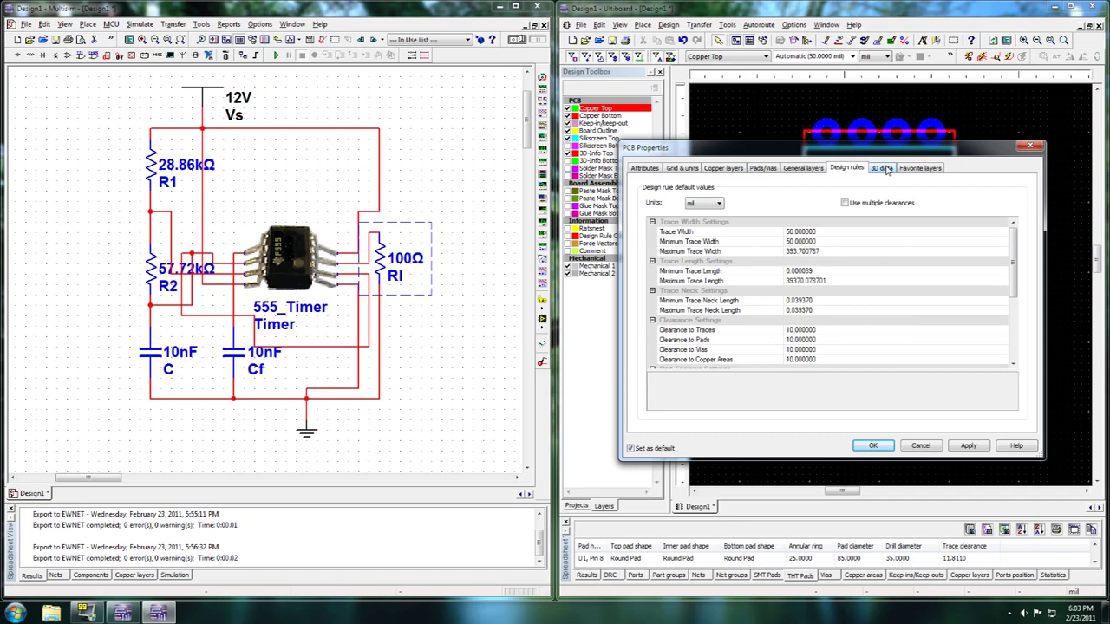
scroll(843, 273, down, 5)
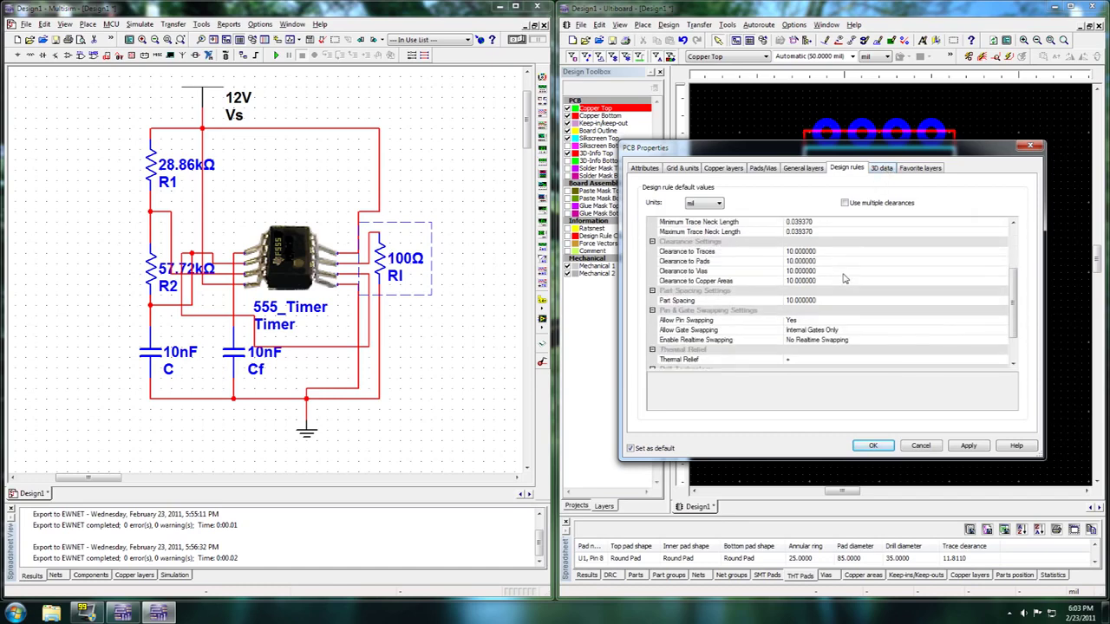
scroll(843, 278, up, 4)
scroll(843, 279, up, 1)
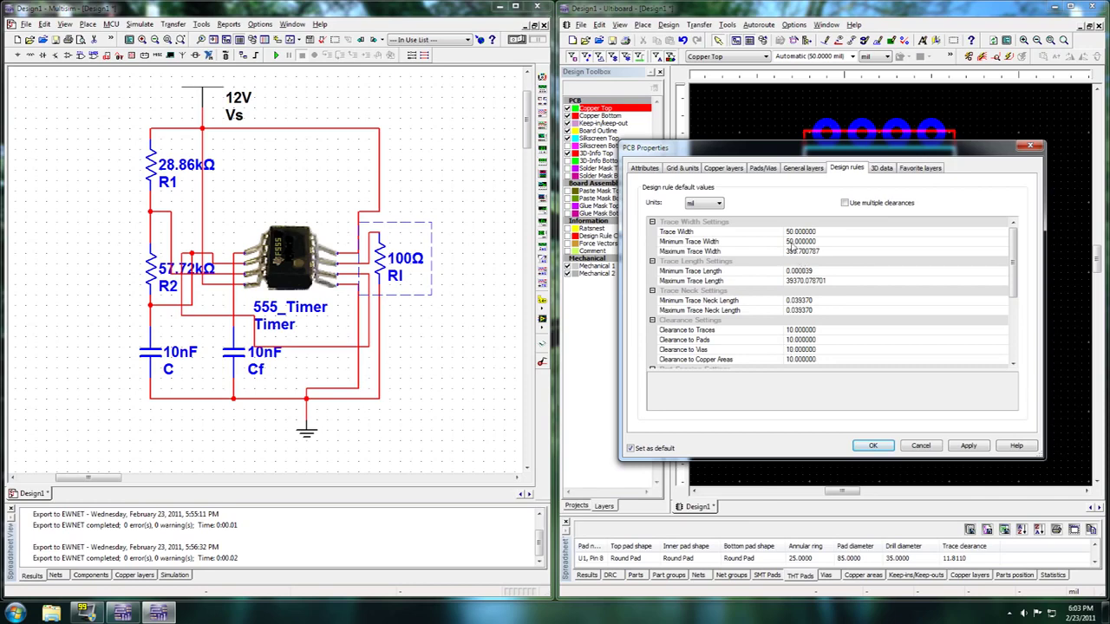
Step: Check the step value of the part grid in the PCB properties and accept the settings
click(681, 168)
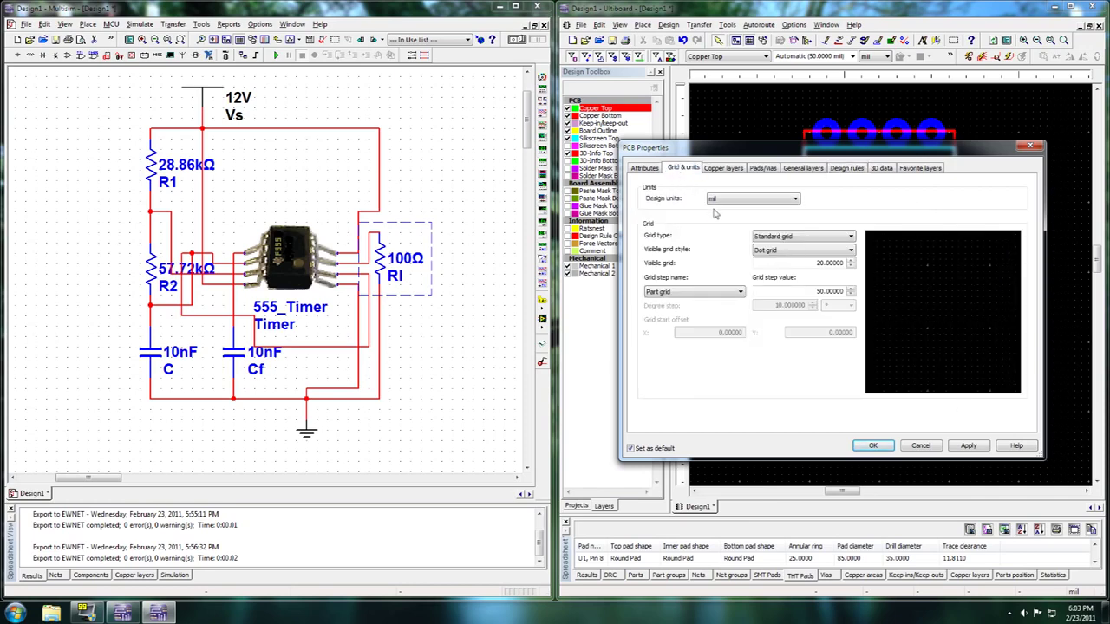
click(729, 295)
click(721, 274)
click(830, 288)
click(875, 446)
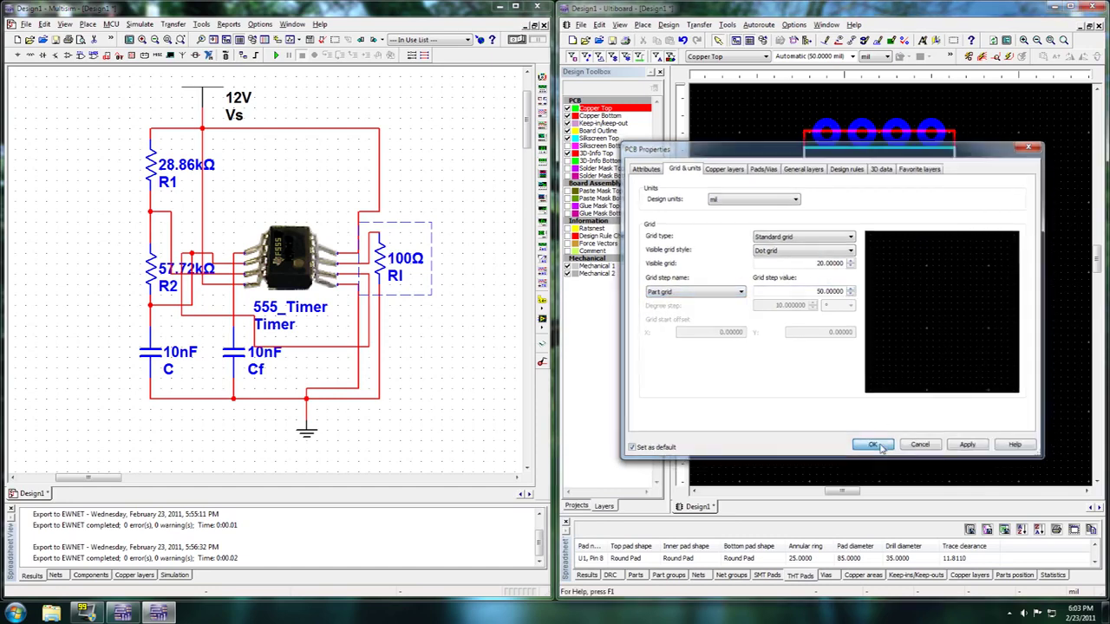
Step: Route a trace on Copper Bottom from U1's square pin 1 pad to C1's round pad and end it there
click(600, 116)
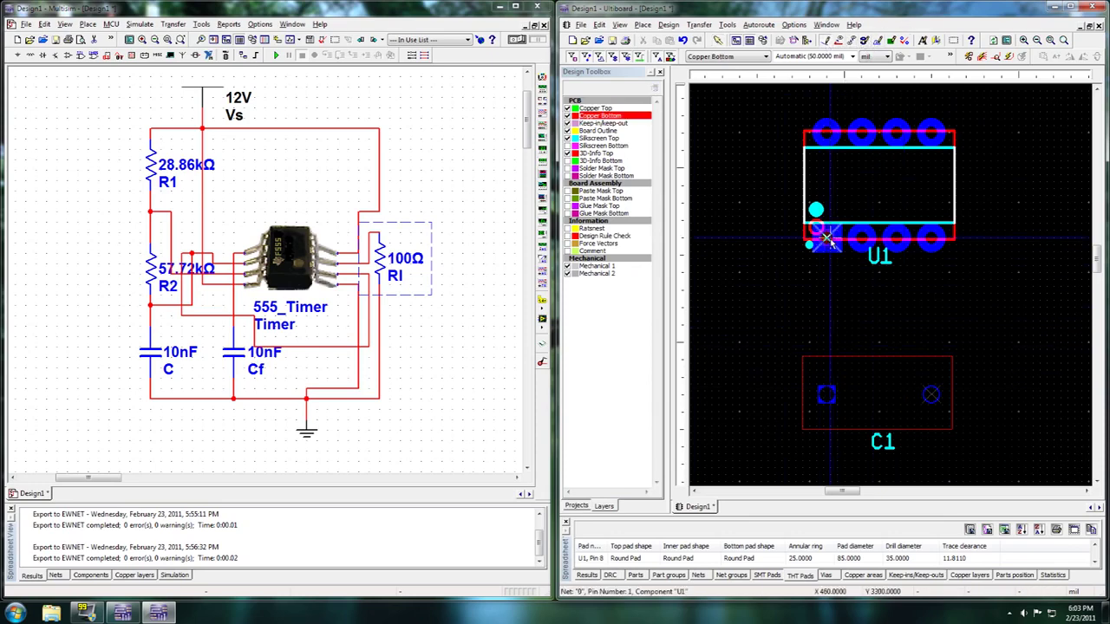
mouse_move(828, 238)
mouse_down()
mouse_move(825, 360)
mouse_move(894, 347)
mouse_move(941, 369)
mouse_up()
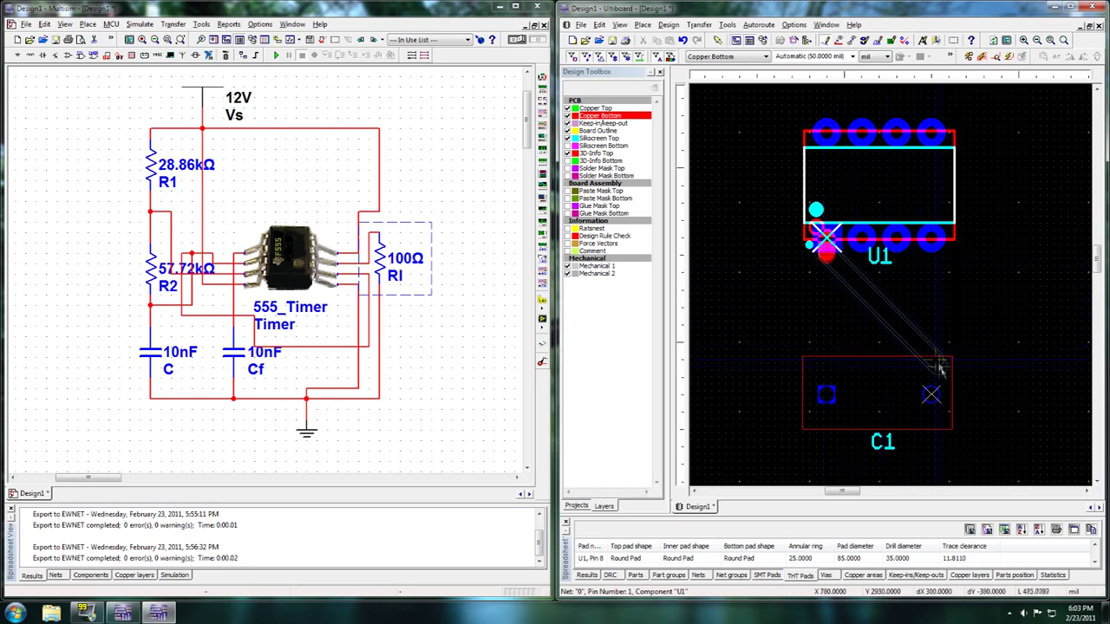
click(931, 394)
right_click(976, 391)
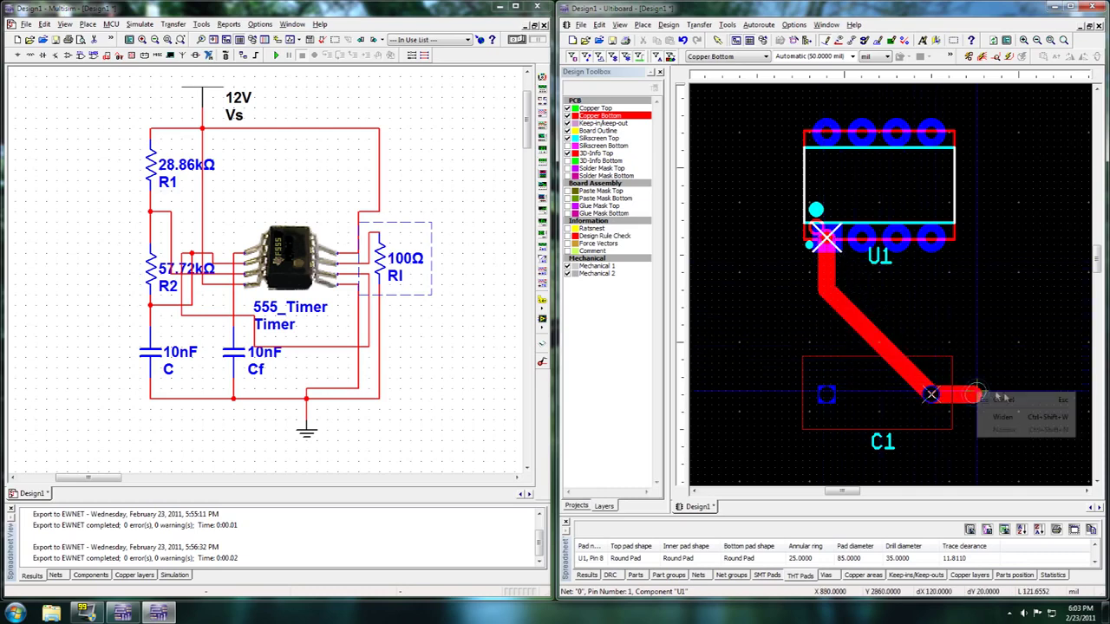
click(1006, 398)
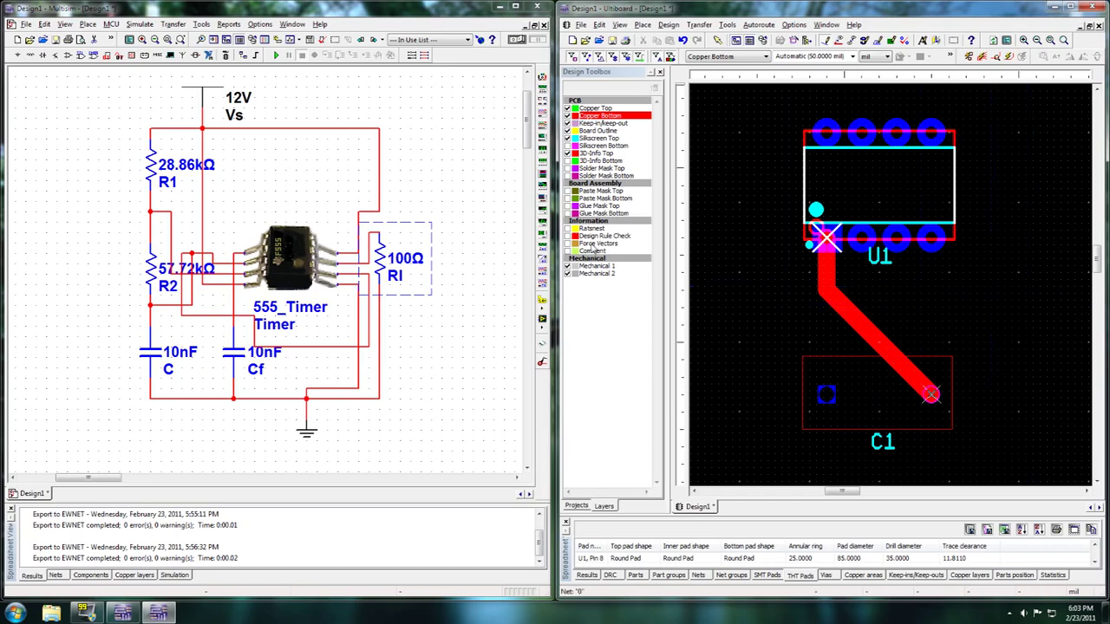
Step: Route a trace on Copper Top from U1's pin 2 to C1's square pad, crossing the bottom-layer trace
double_click(607, 109)
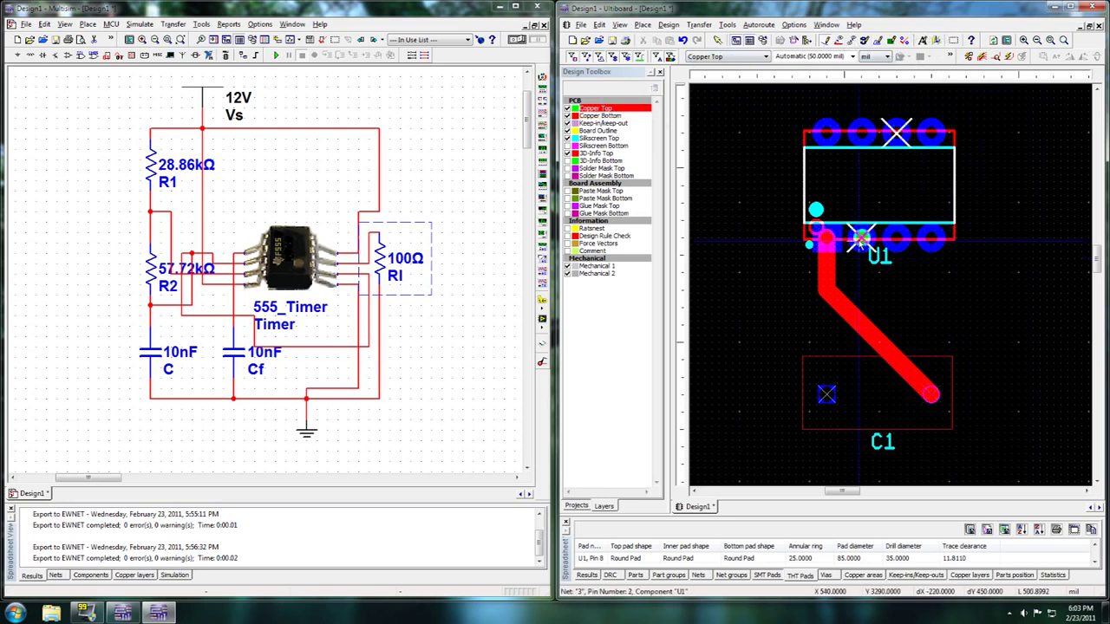
click(828, 395)
right_click(876, 404)
click(907, 413)
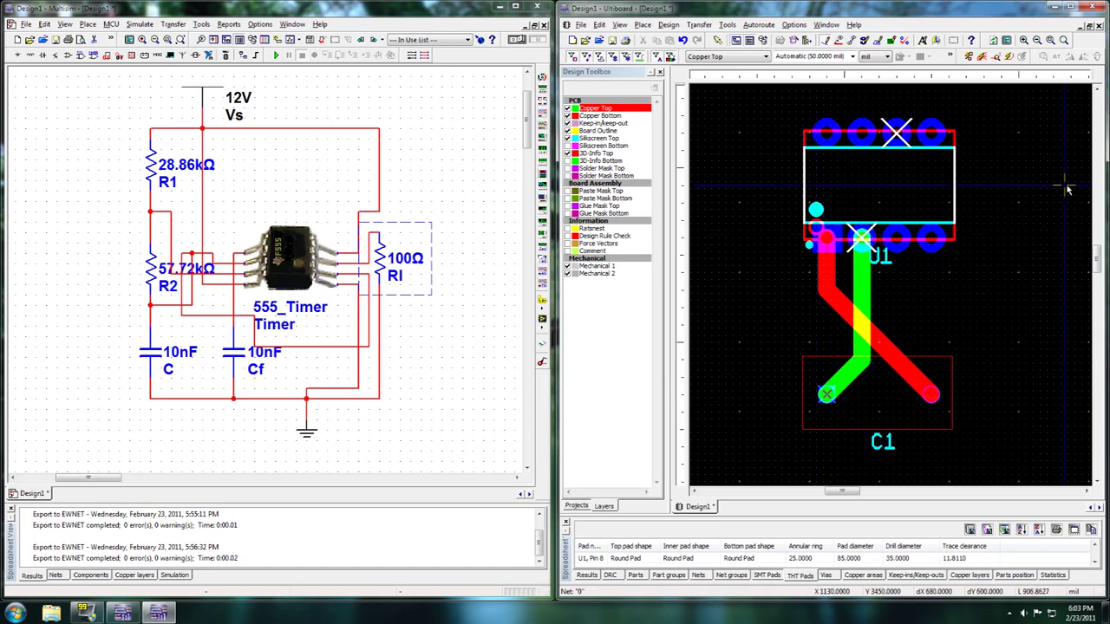
Step: Route a Copper Bottom trace from U1's pin 4 up under the package and out past its right edge, ending in open space
scroll(1011, 178, up, 1)
scroll(886, 286, down, 2)
scroll(878, 316, up, 1)
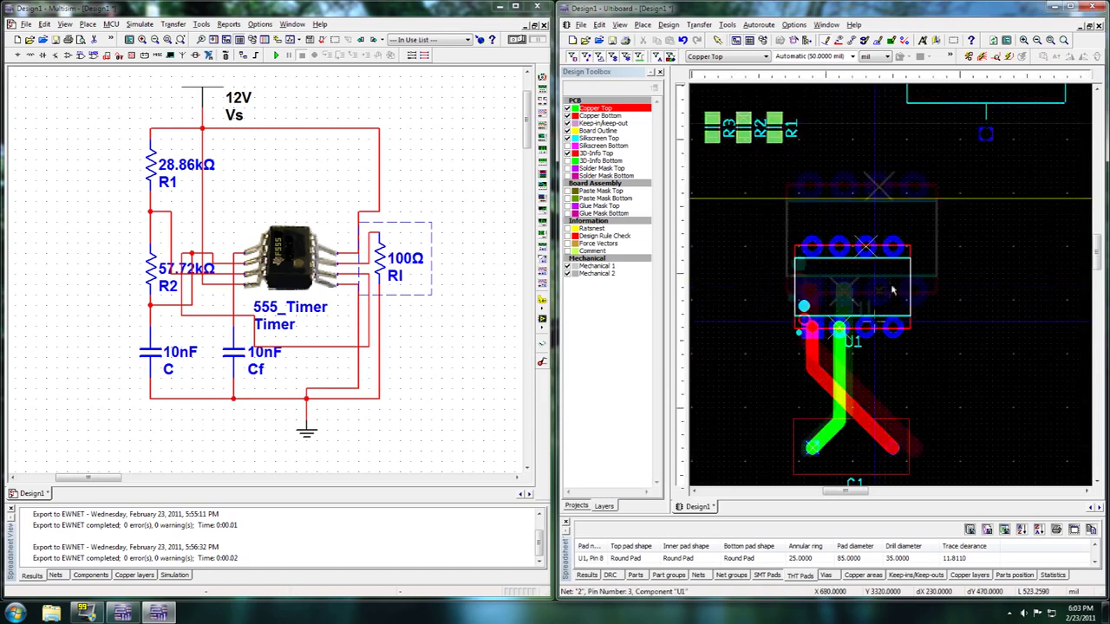
scroll(891, 291, up, 2)
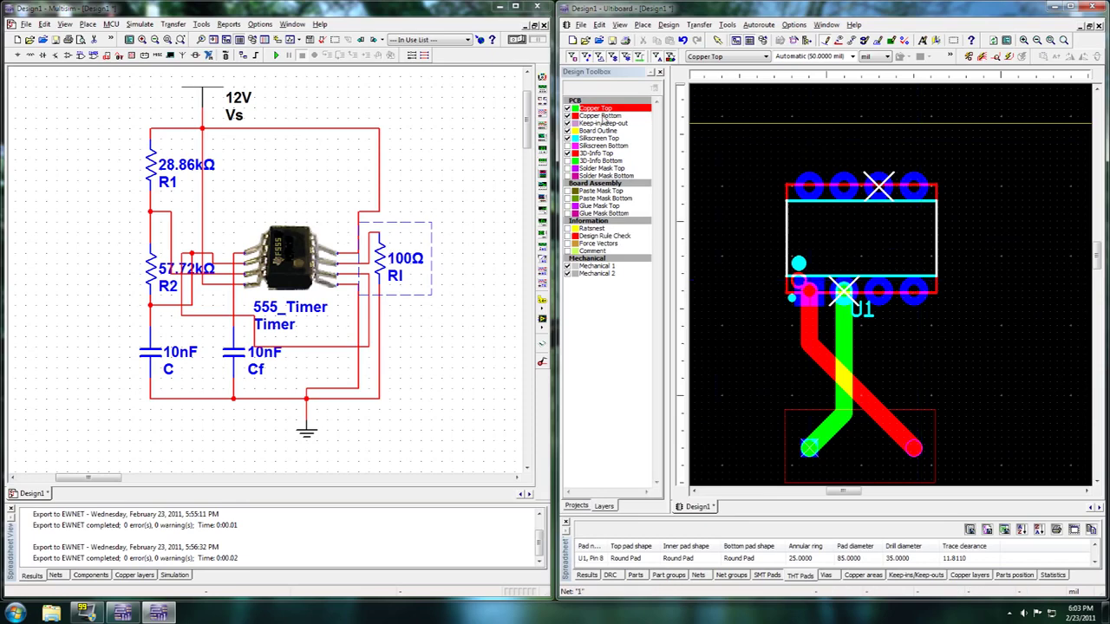
click(602, 116)
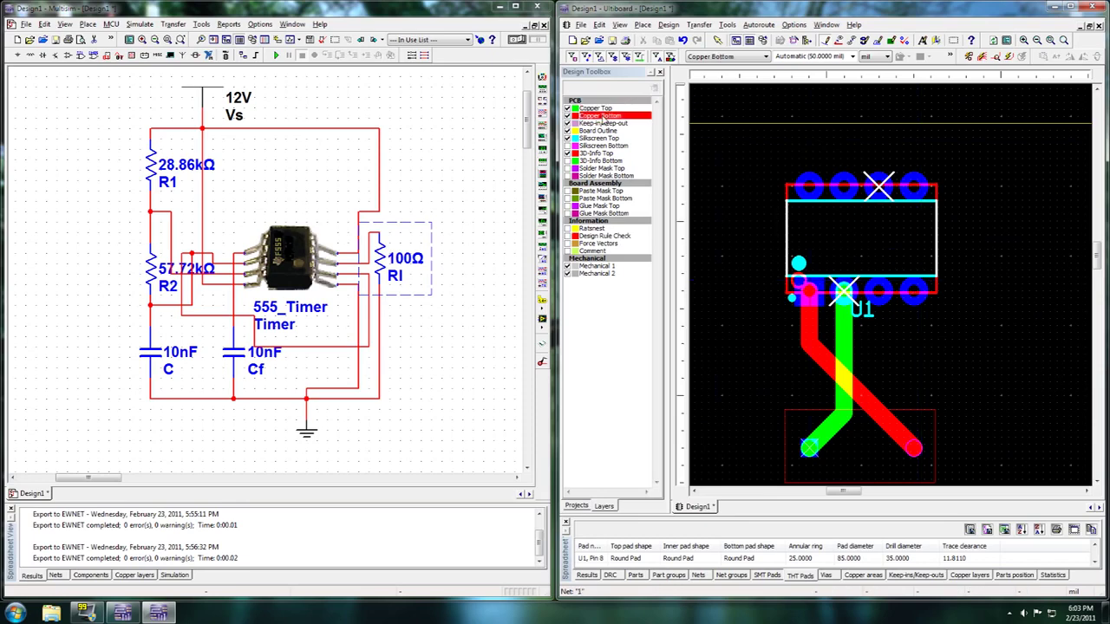
click(915, 295)
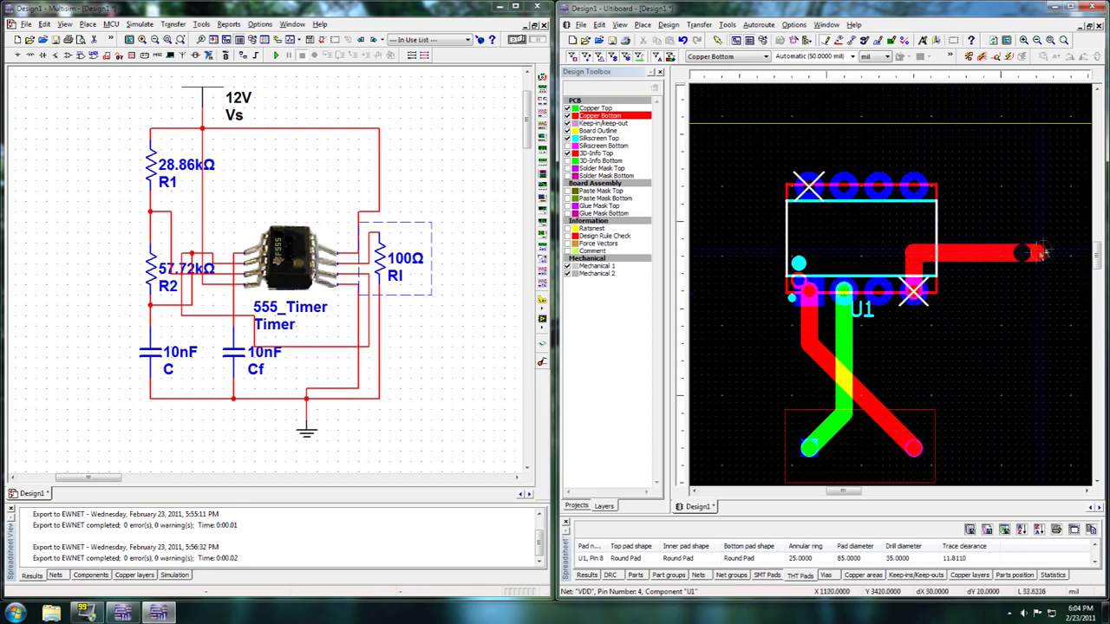
right_click(1050, 247)
click(1072, 257)
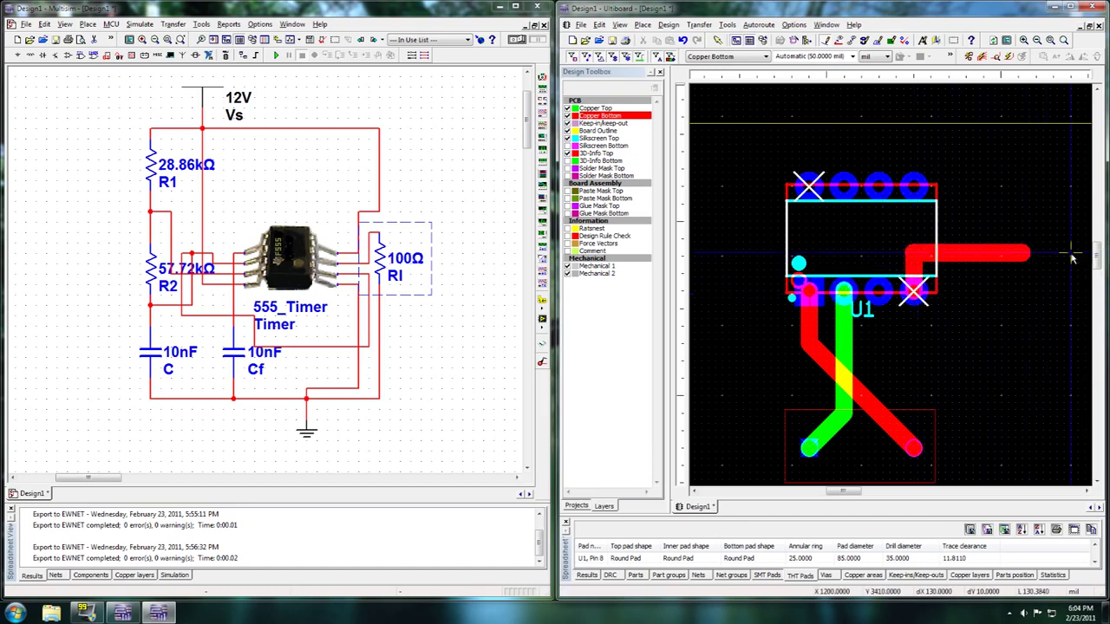
Step: Route a Copper Bottom trace from U1's pin 8 under the package and out past its right edge, parallel above the pin 4 trace
click(808, 185)
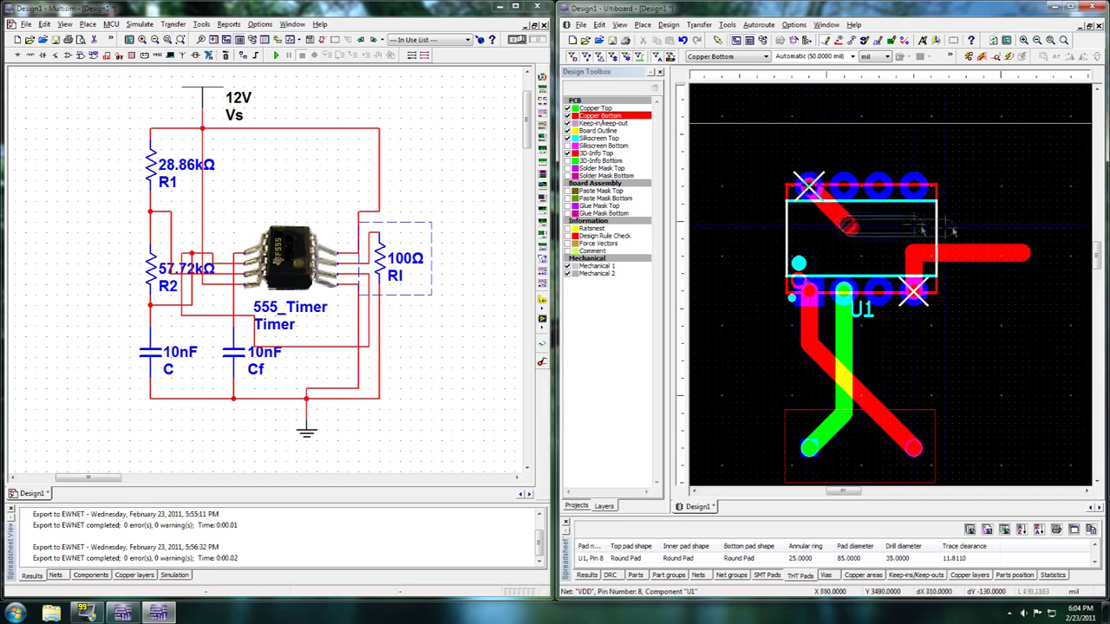
double_click(1023, 220)
right_click(1023, 220)
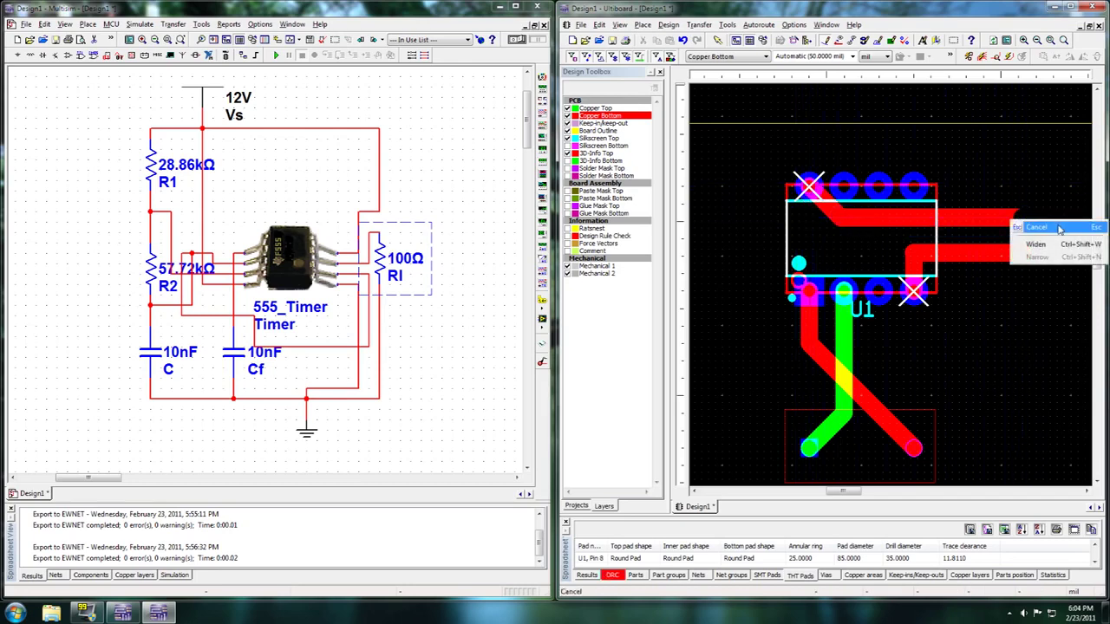
click(1059, 228)
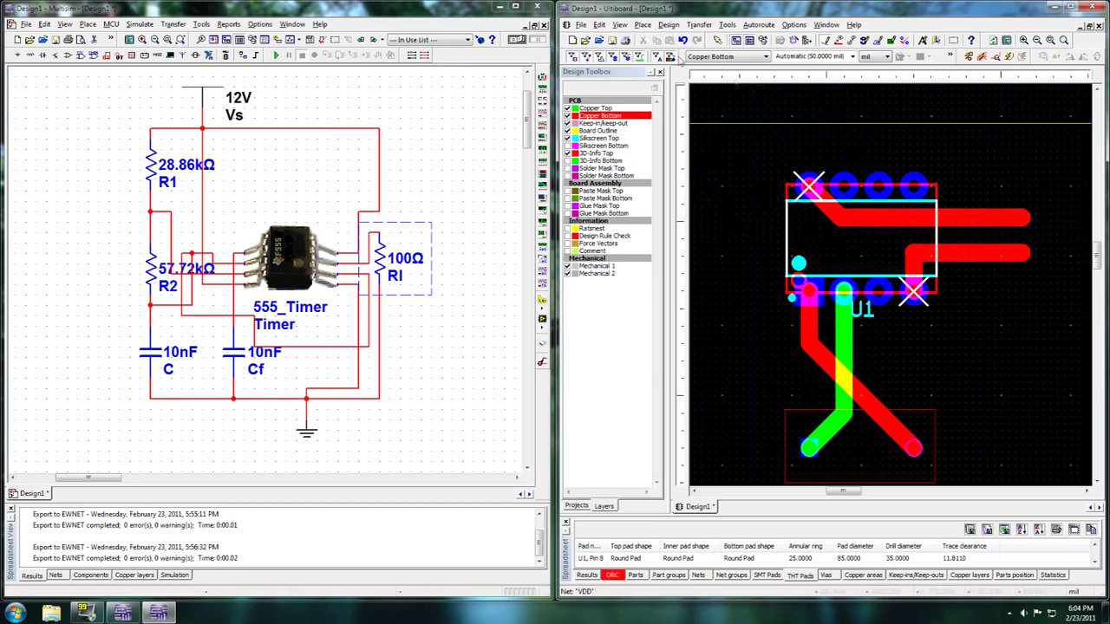
Step: Apply corner mitering to the entire design with a maximum angle of 180 and arcs placed at the corners
click(623, 26)
mouse_move(643, 29)
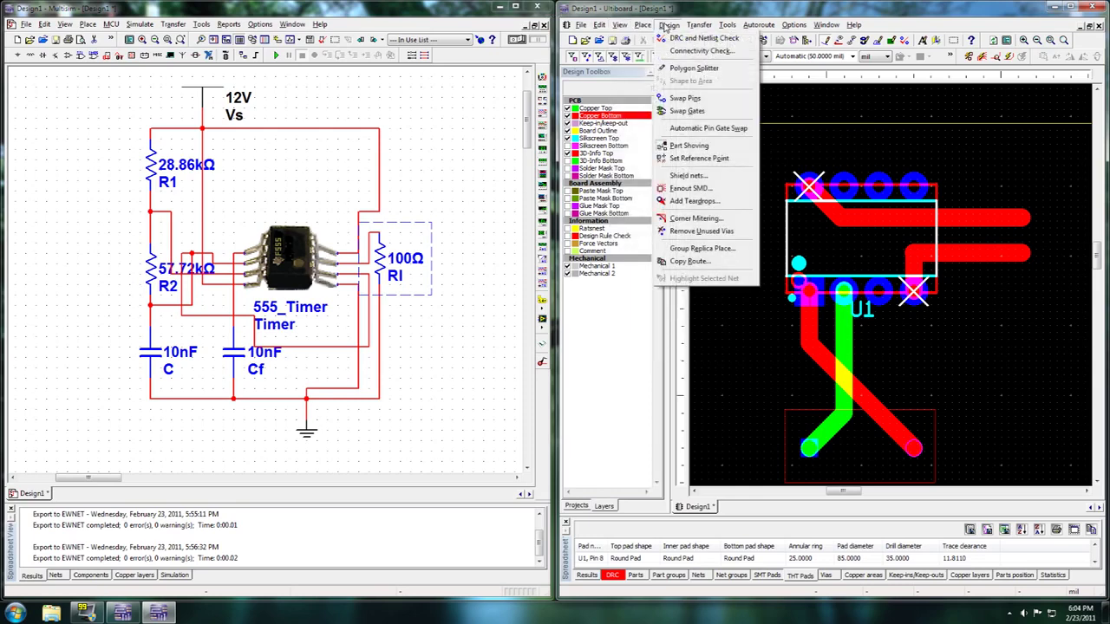
click(727, 218)
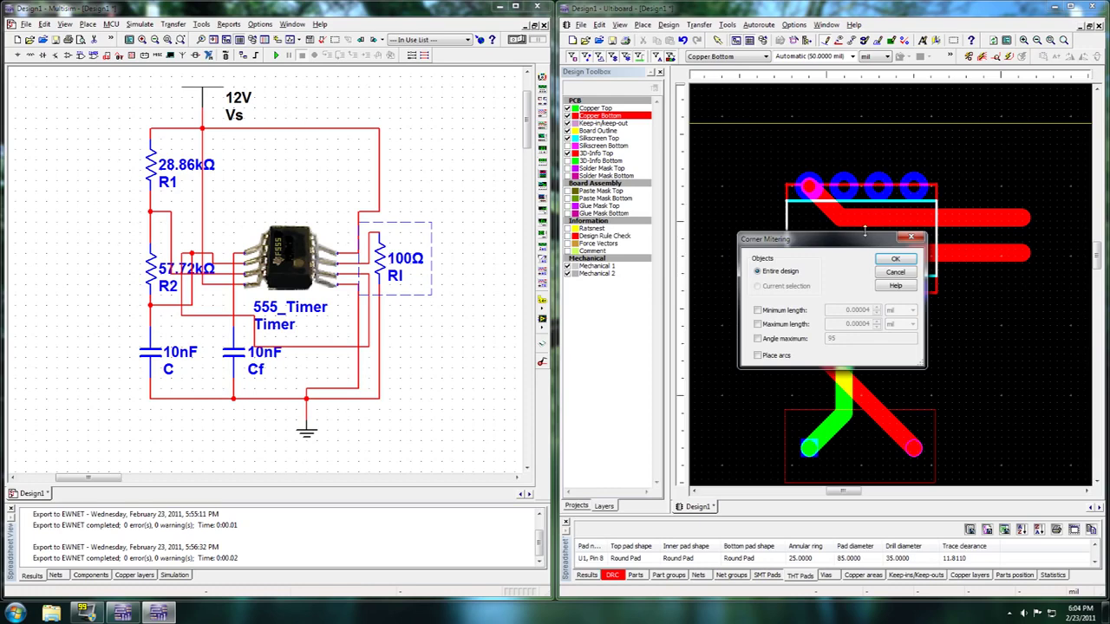
drag(864, 234, 665, 149)
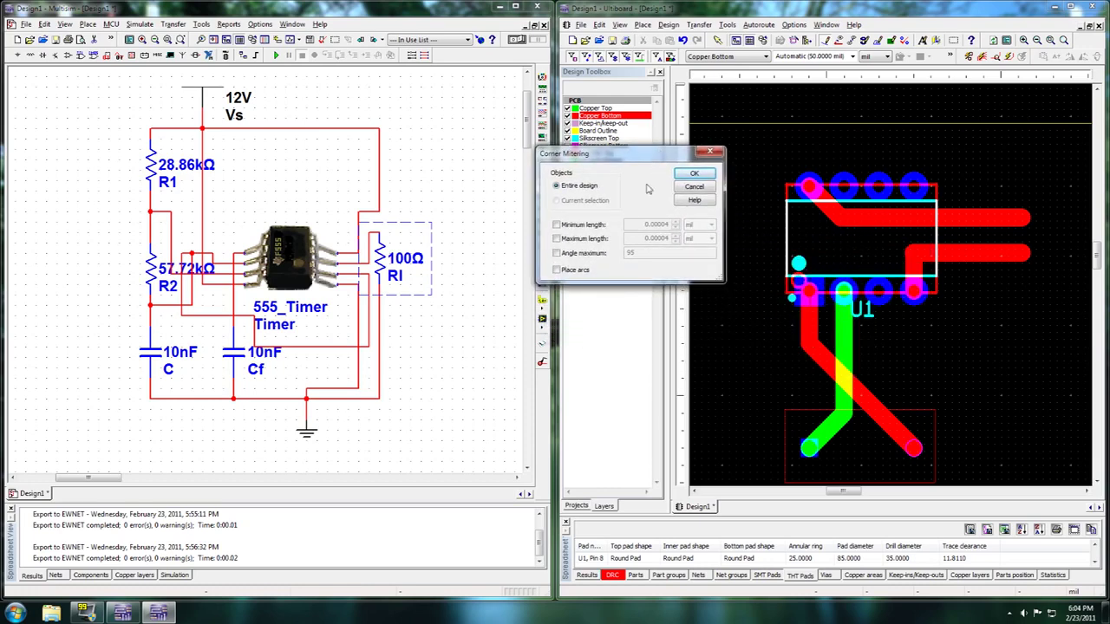
click(587, 255)
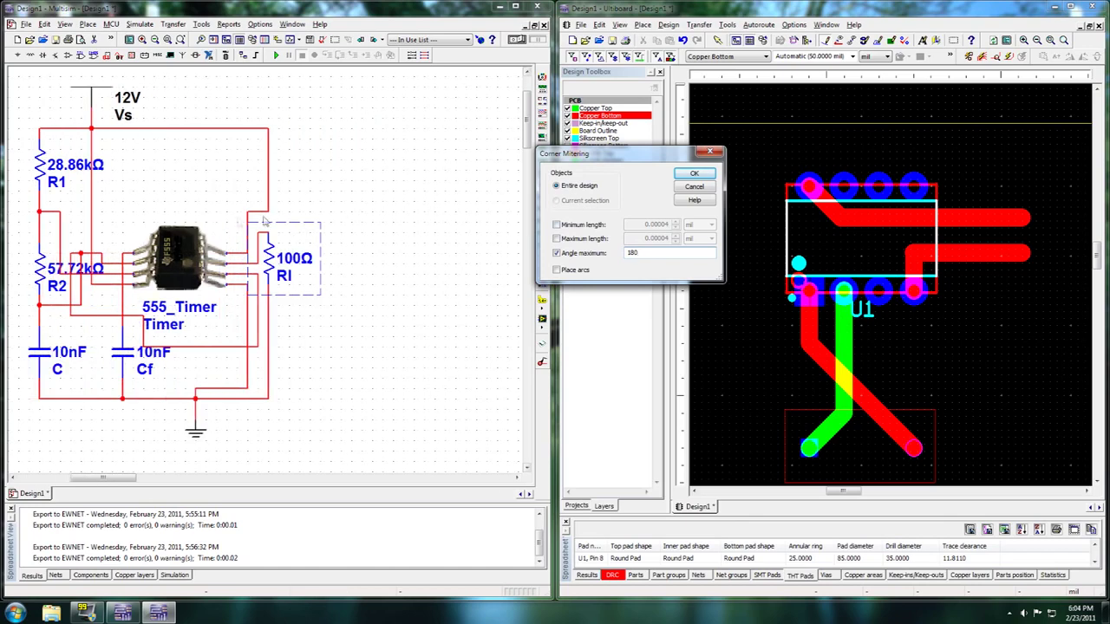
click(288, 18)
click(264, 270)
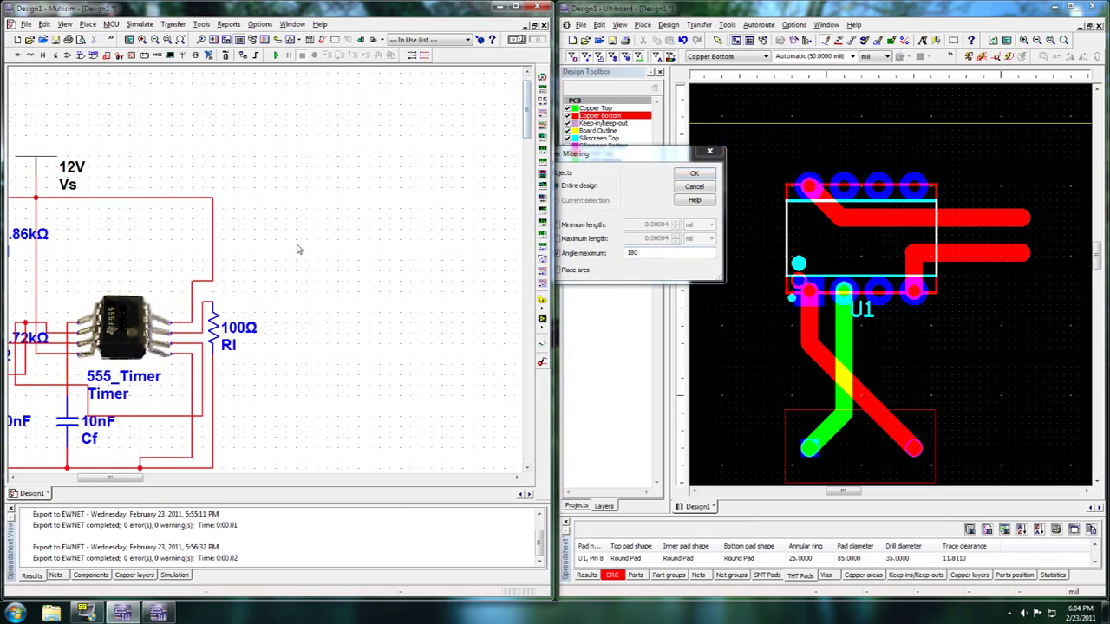
drag(638, 157, 560, 150)
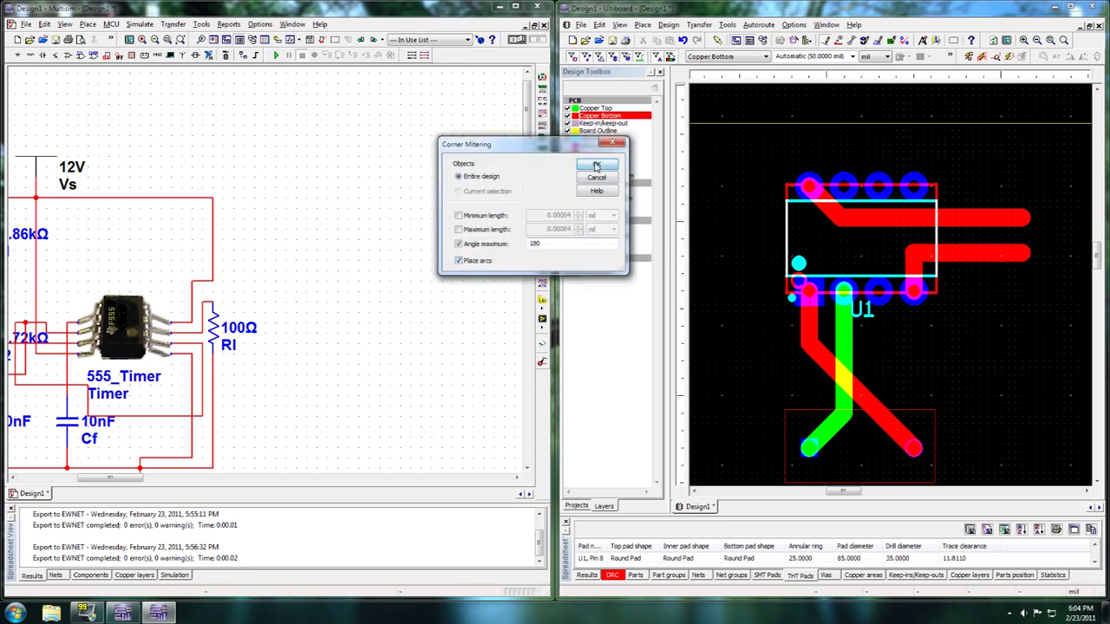
click(597, 166)
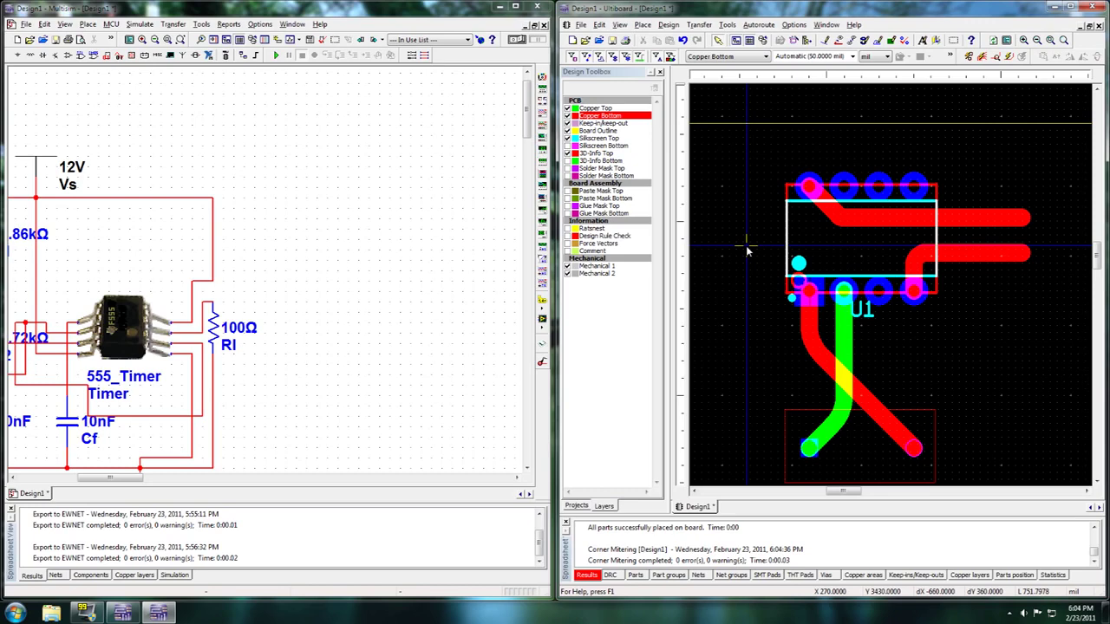
Step: Add teardrops with a preferred length of 50 mil to all THT pins and standard vias
click(670, 26)
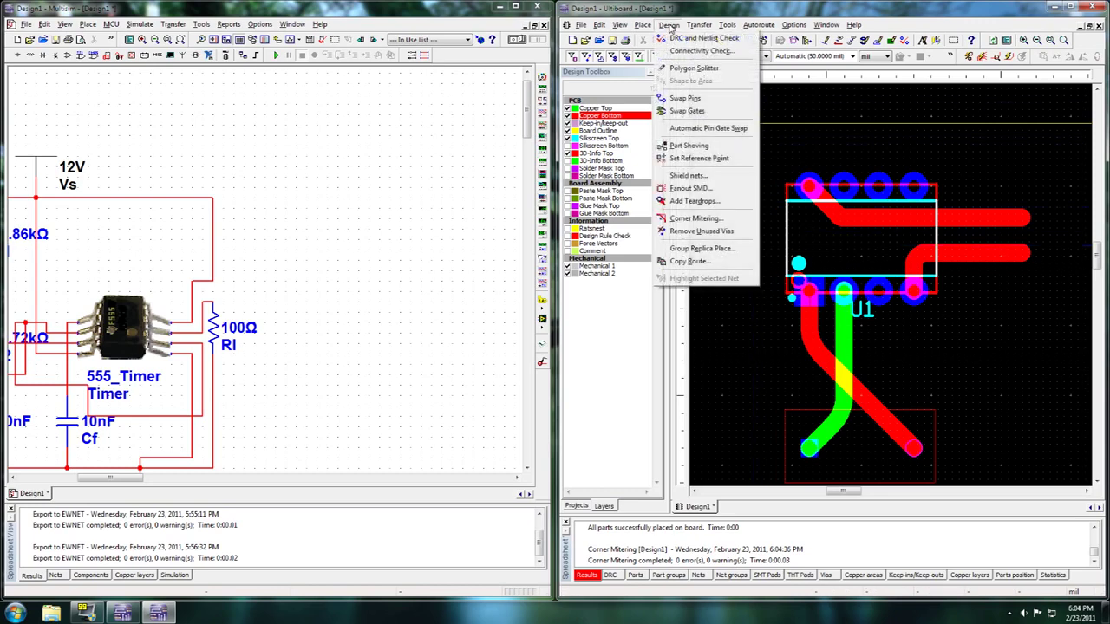
click(694, 209)
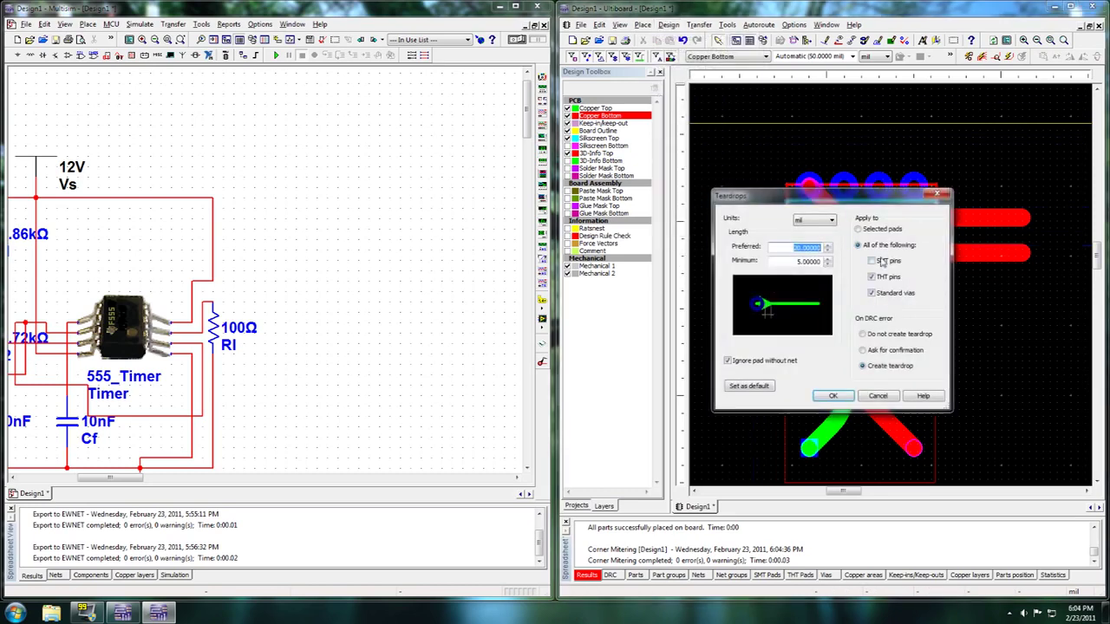
text(50)
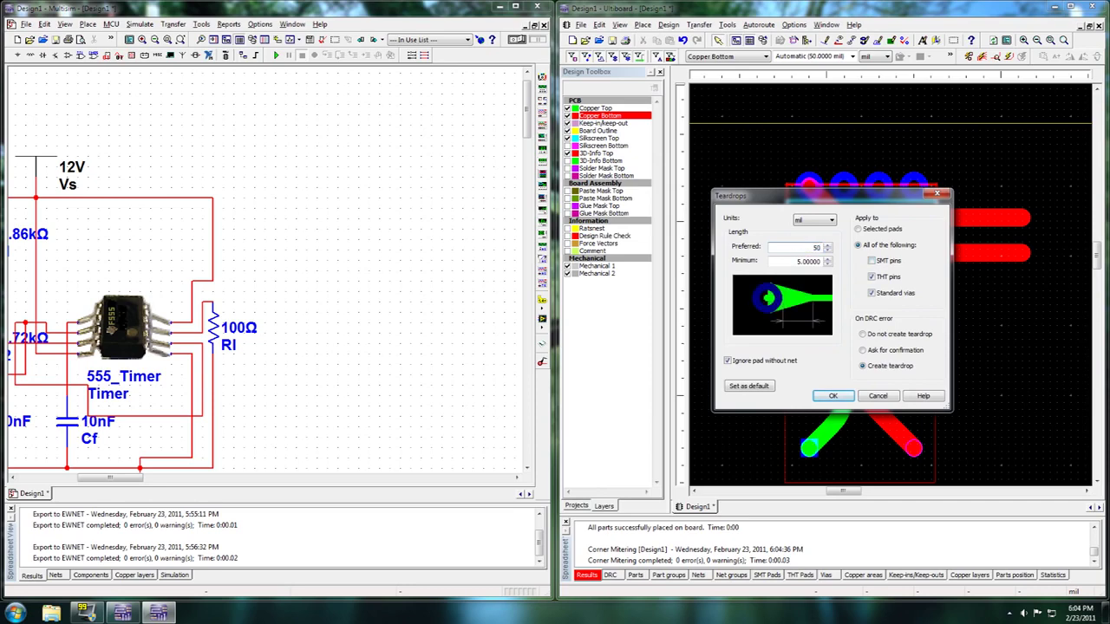
key(Return)
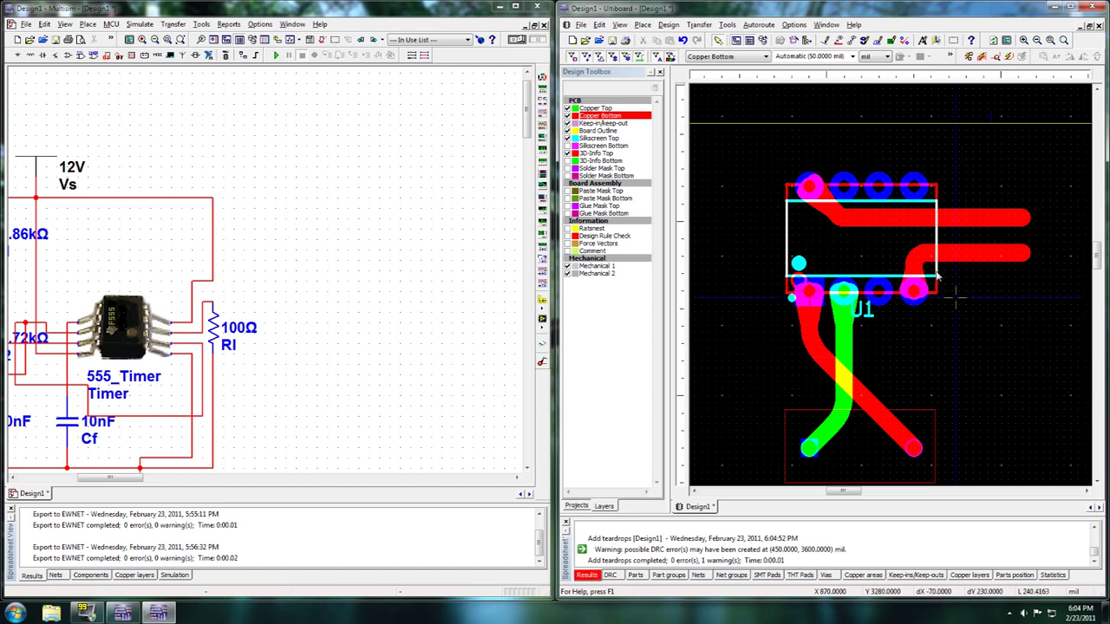
Step: Open the board's 3D view, examine the placed parts and copper around U1 and C1, and close the view
click(758, 25)
mouse_move(728, 24)
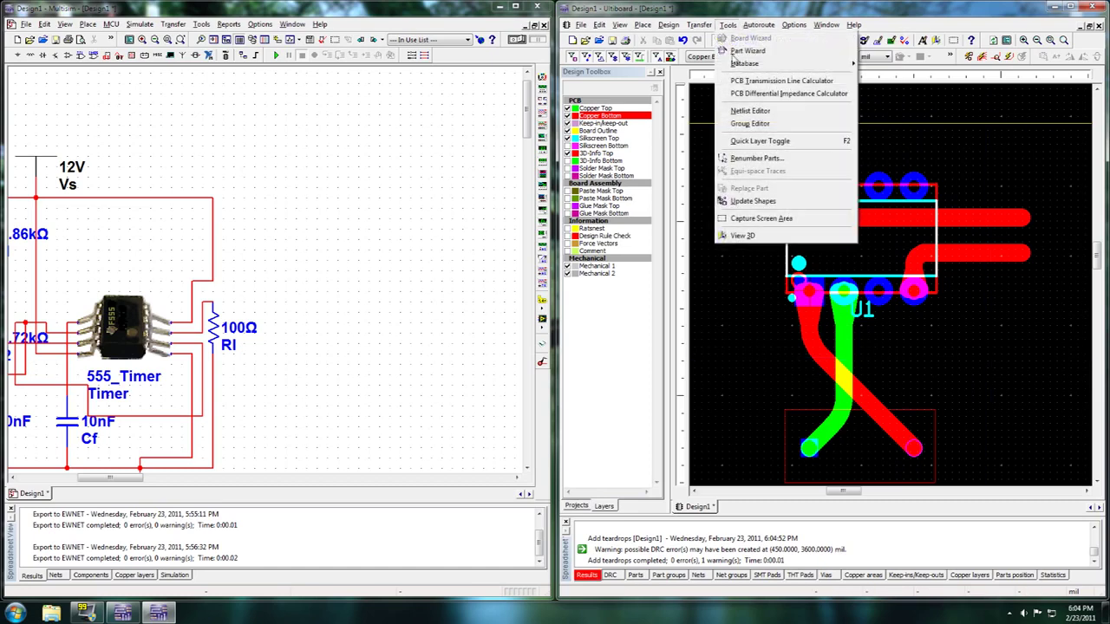
click(758, 236)
click(806, 342)
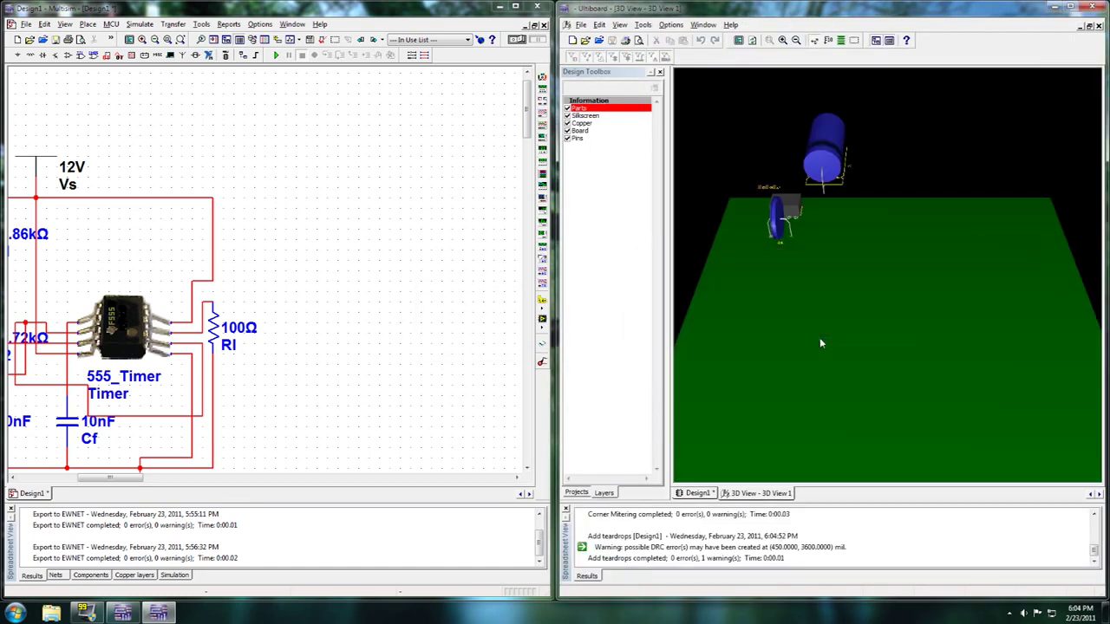
drag(760, 252, 761, 402)
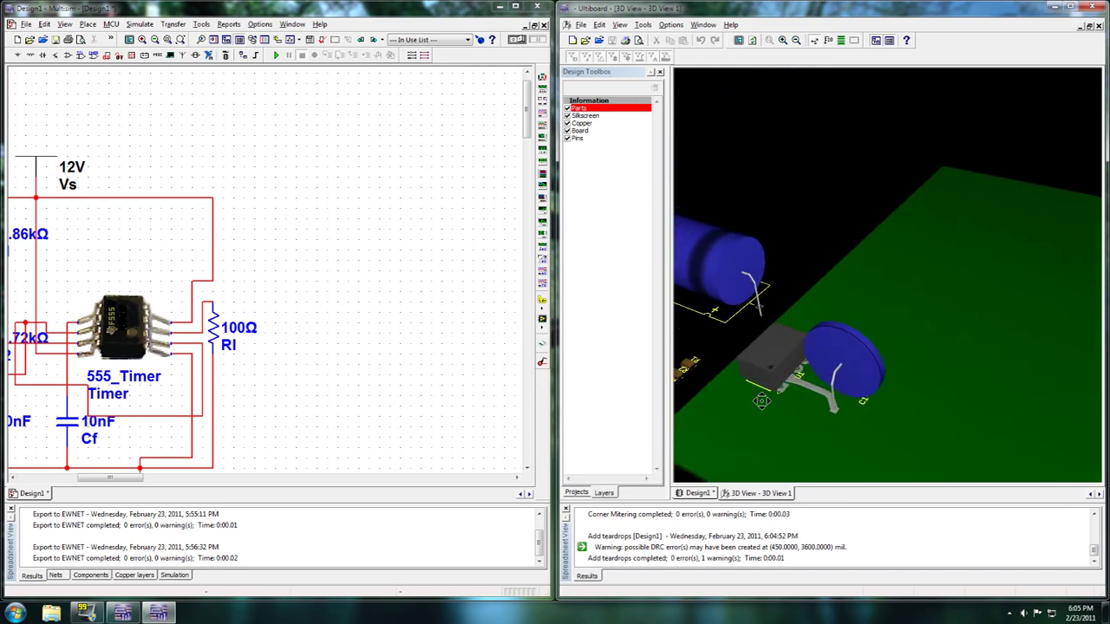
scroll(802, 413, up, 2)
scroll(771, 438, down, 2)
drag(750, 457, 841, 178)
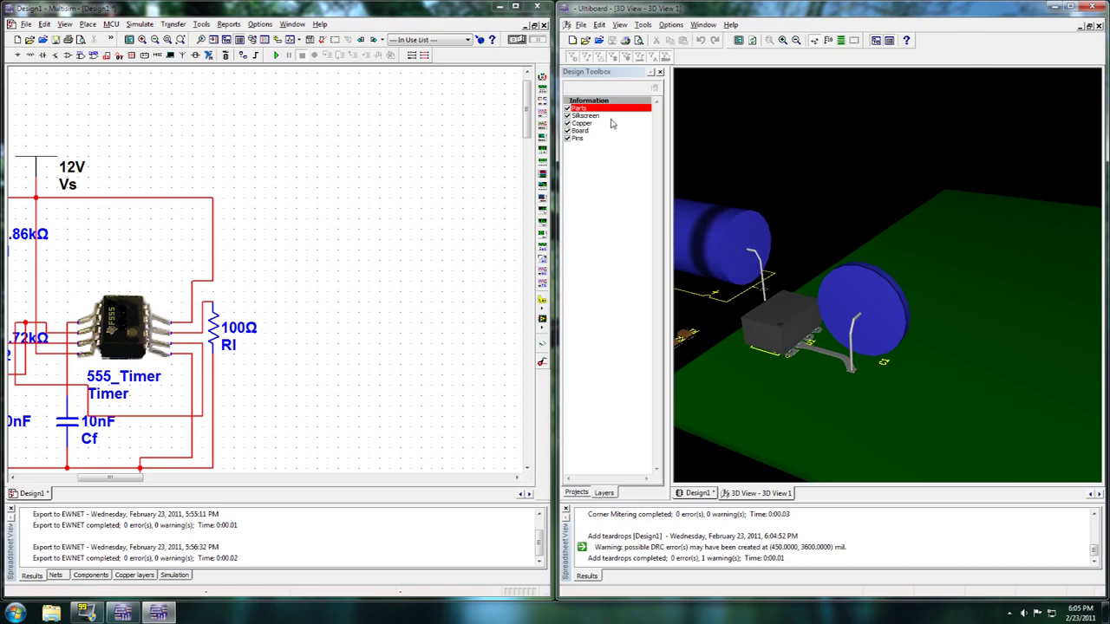
click(1098, 26)
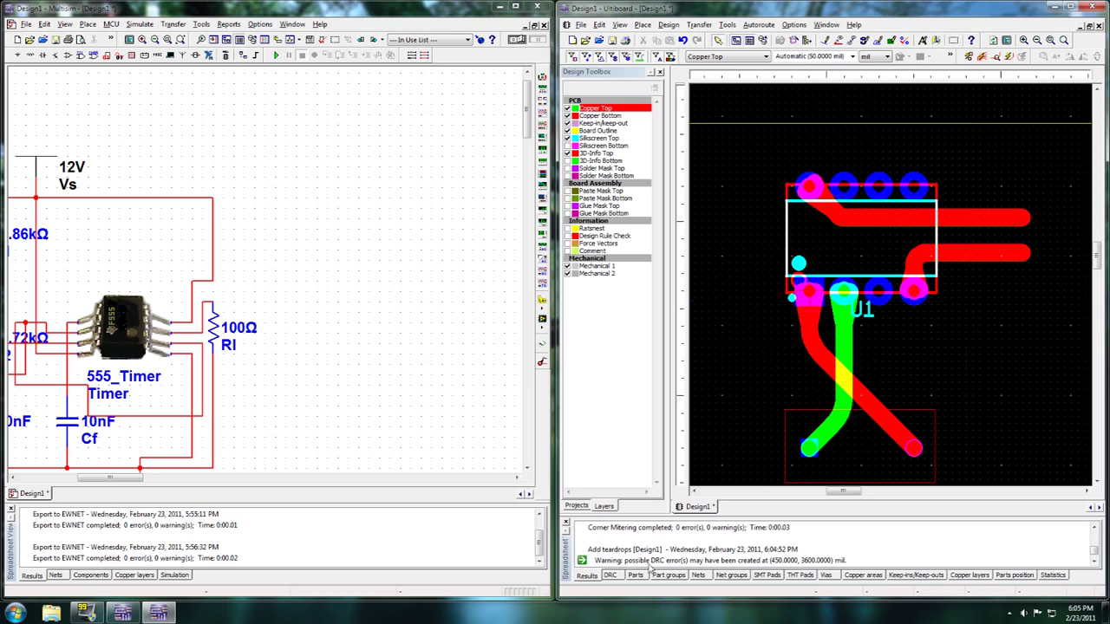
click(610, 576)
click(638, 577)
click(659, 576)
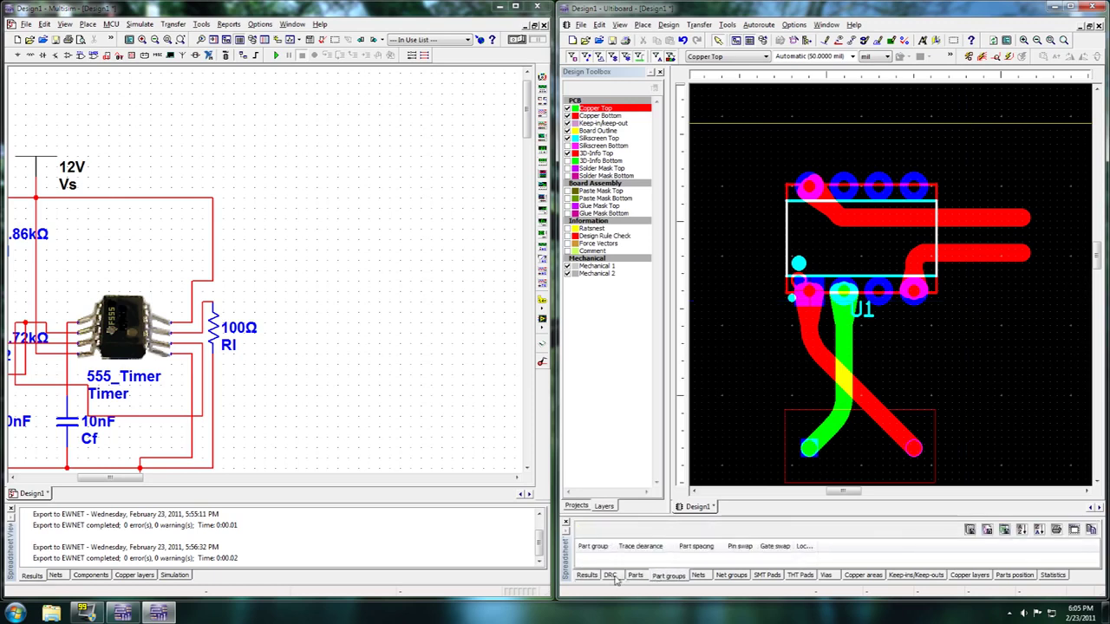
click(588, 576)
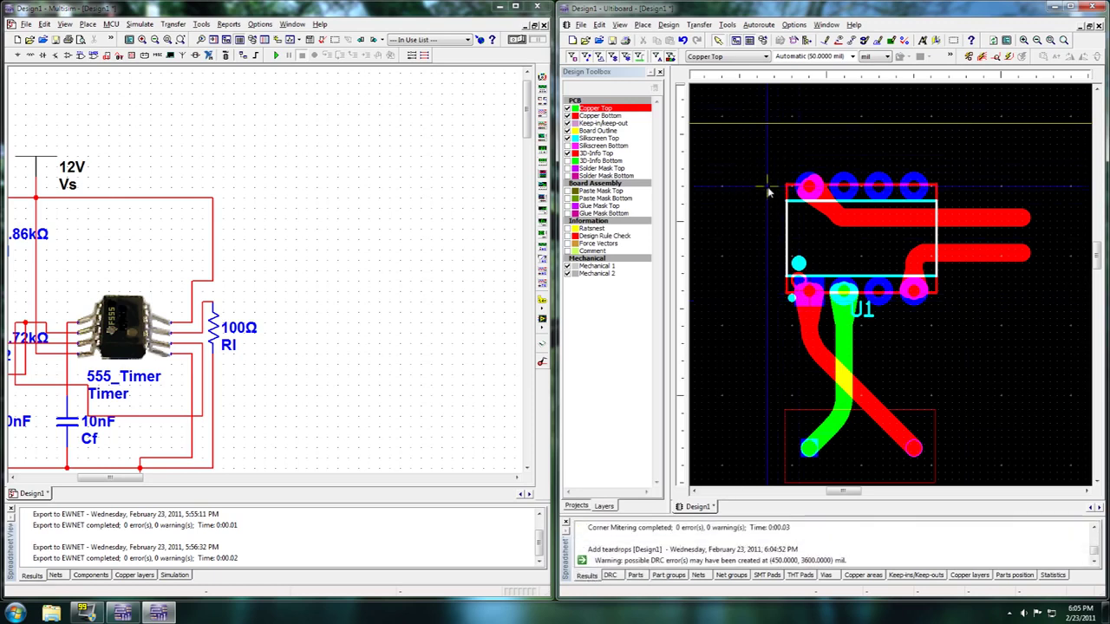
Step: Delete the teardrop, diagonal segment and corner arc of the Copper Bottom trace at U1's pin 8
scroll(833, 185, up, 8)
scroll(889, 284, down, 7)
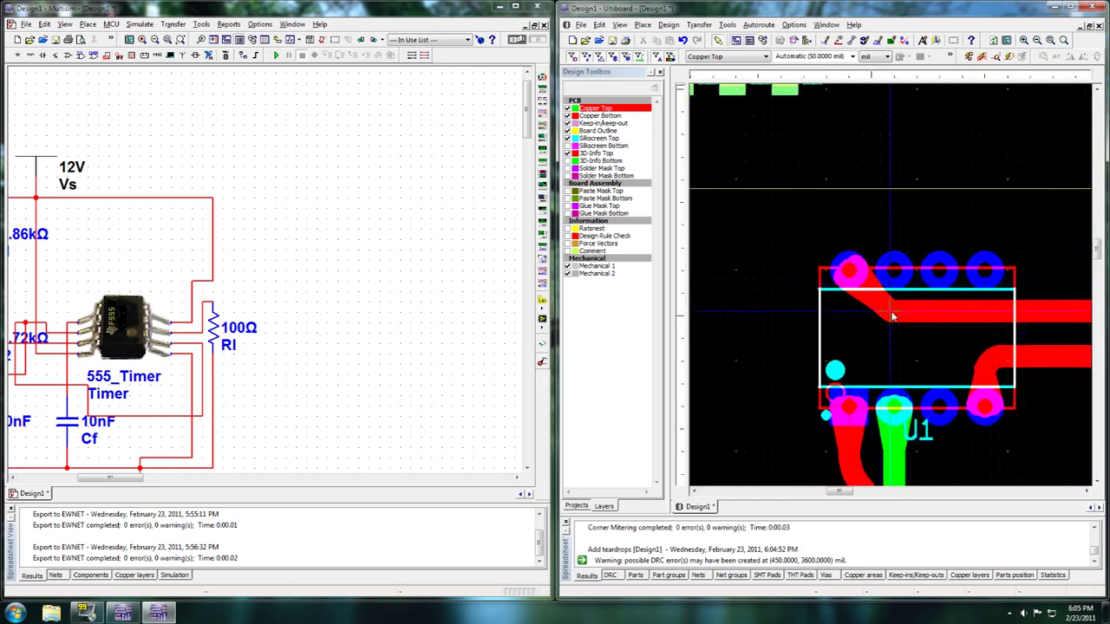
scroll(888, 312, up, 2)
scroll(867, 304, down, 1)
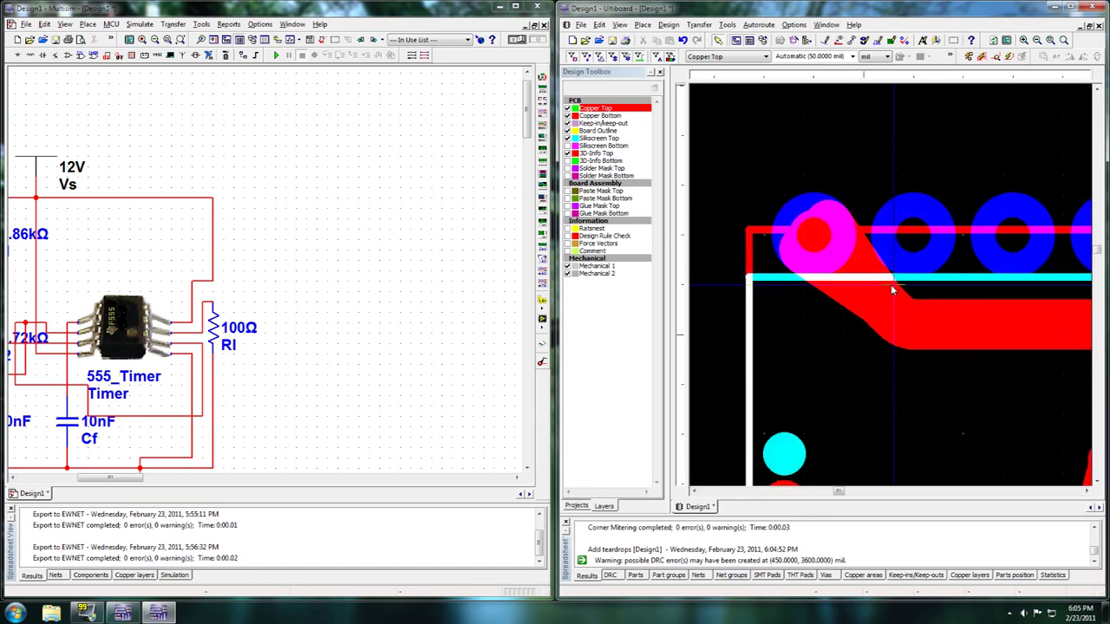
scroll(855, 296, up, 1)
click(855, 247)
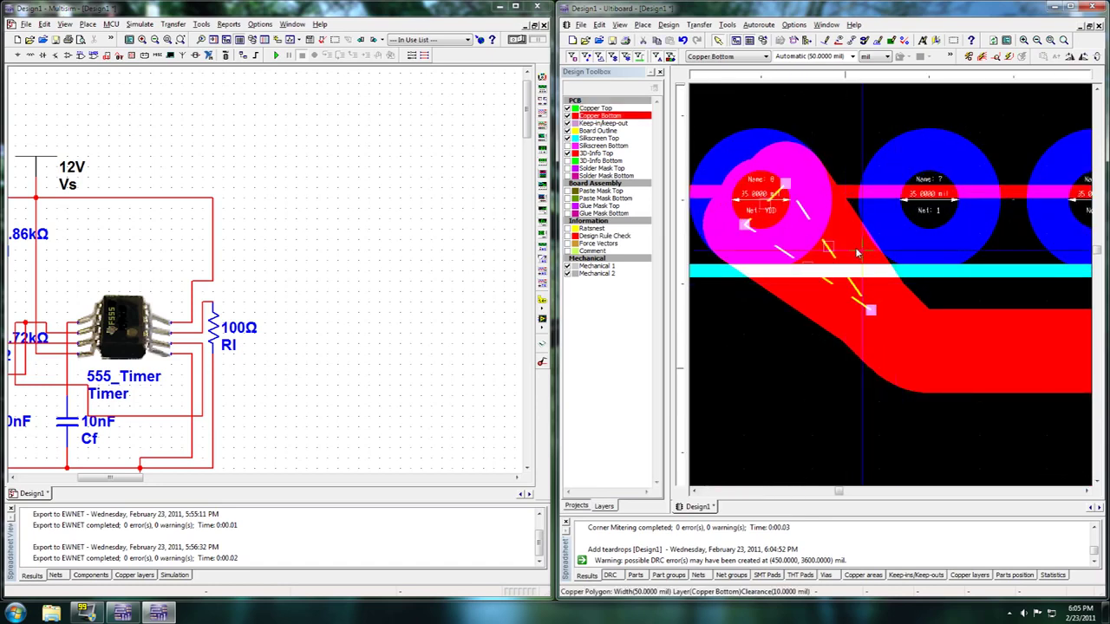
scroll(893, 293, down, 1)
scroll(893, 293, up, 2)
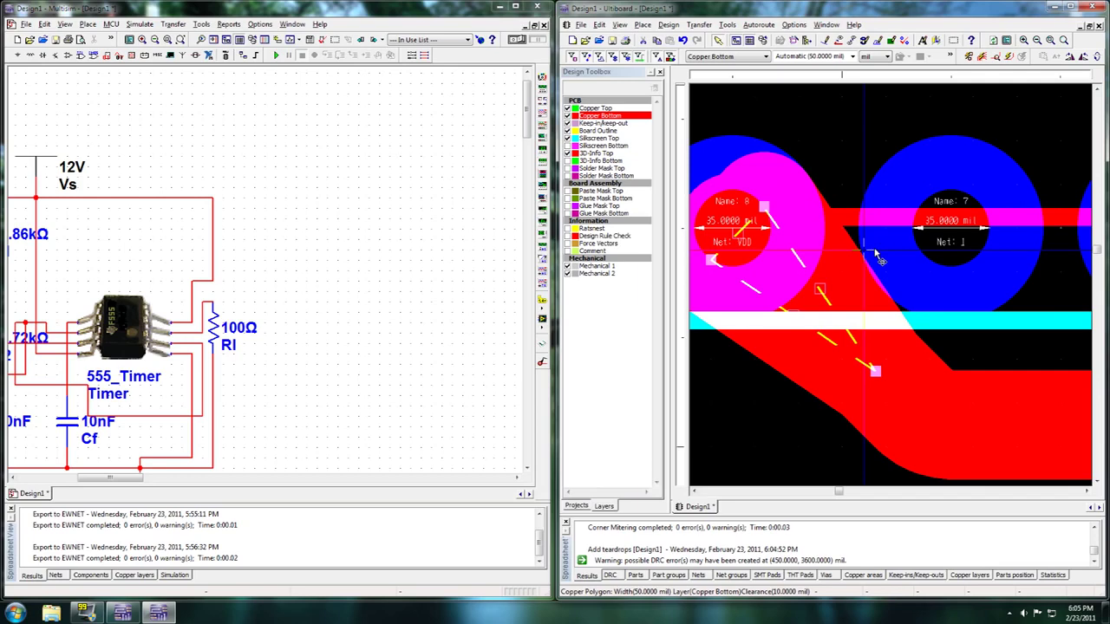
click(893, 382)
scroll(898, 295, down, 2)
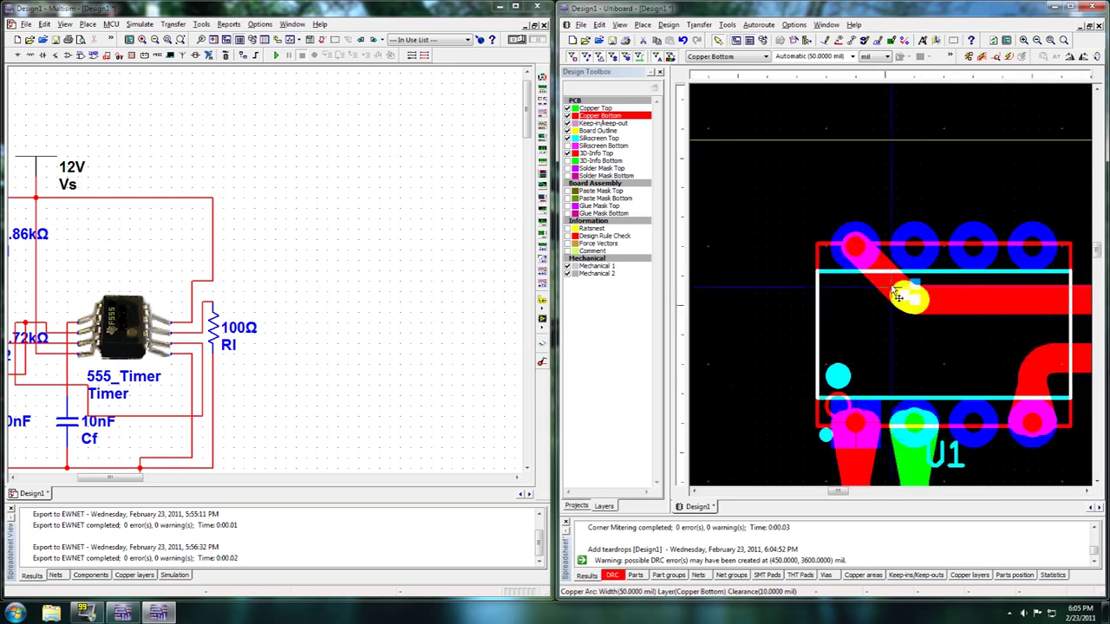
click(898, 295)
key(Delete)
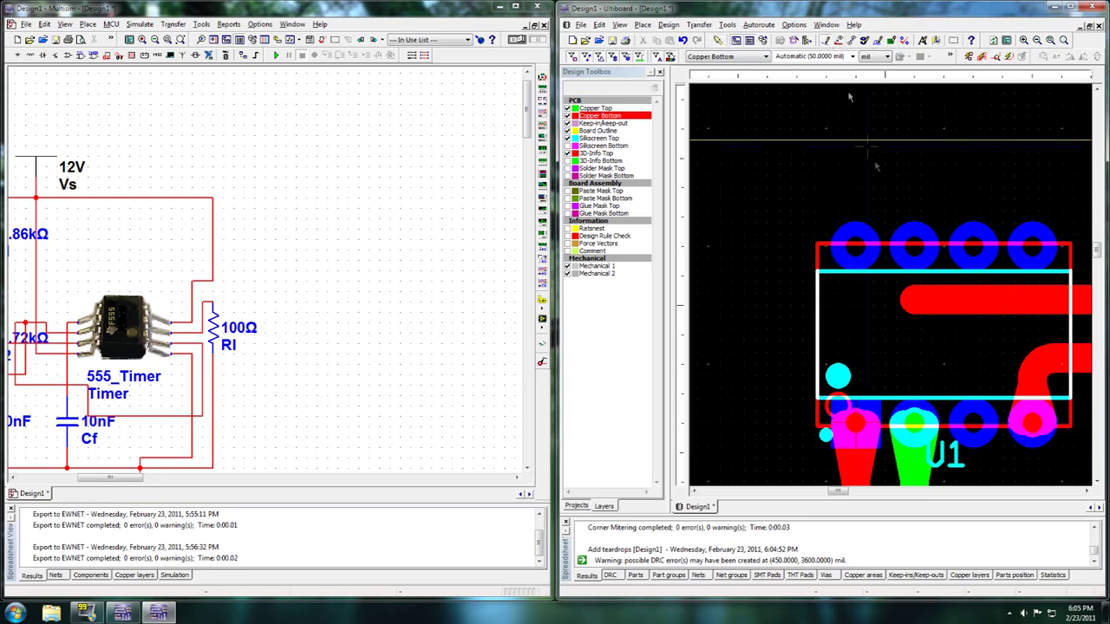
Step: Route a Copper Bottom trace from U1's pin 8 straight down and across to join the remaining horizontal trace under the package
click(856, 247)
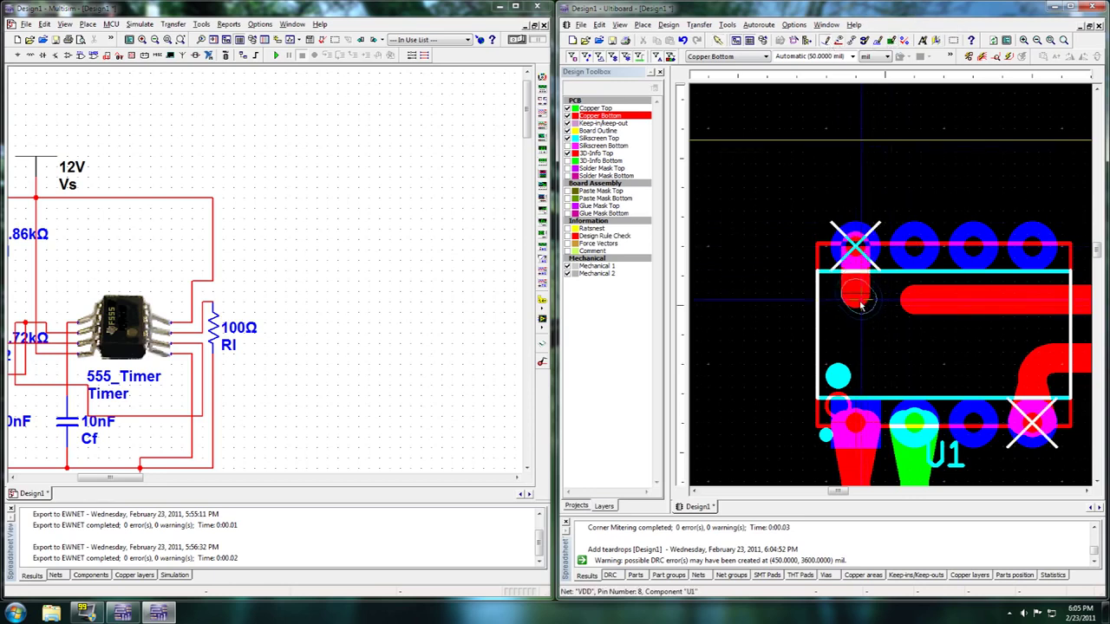
click(921, 296)
right_click(941, 296)
click(974, 303)
scroll(1010, 289, up, 2)
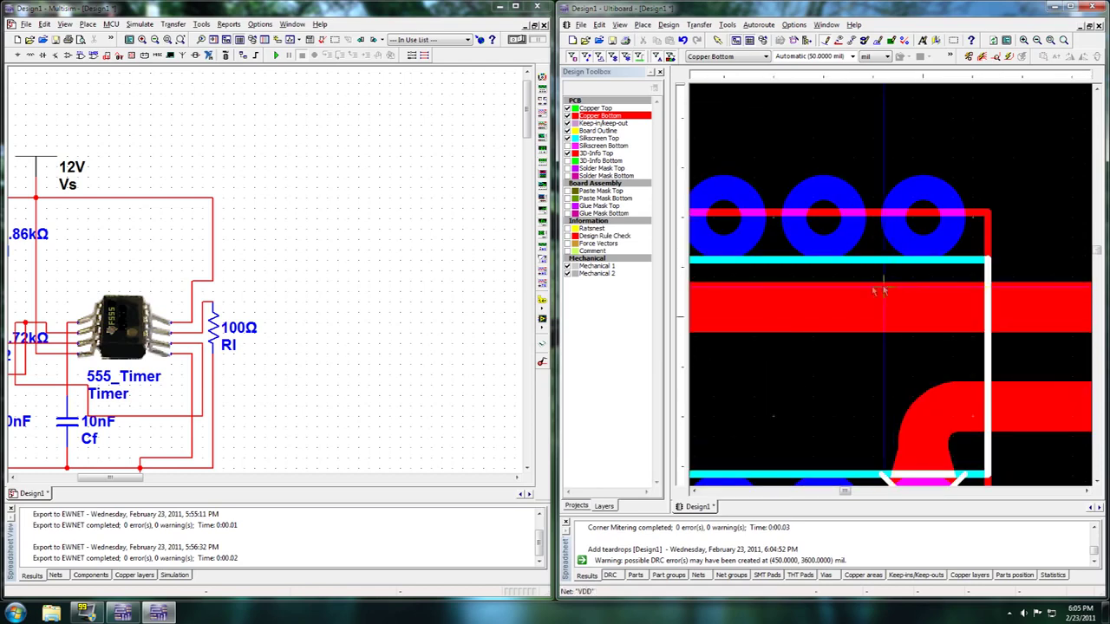
scroll(882, 292, down, 3)
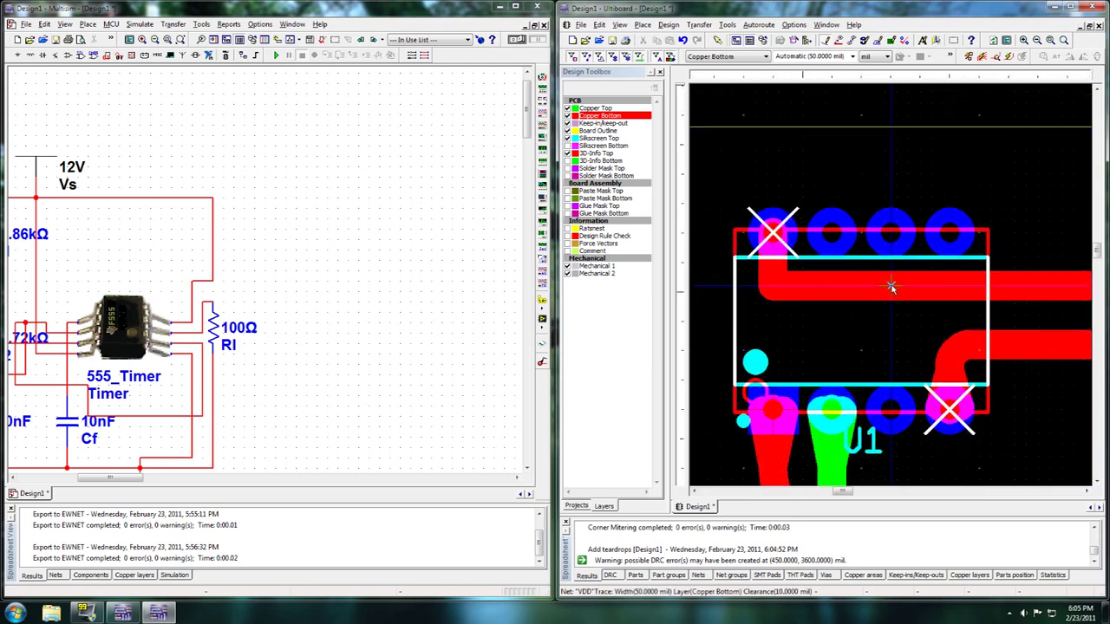